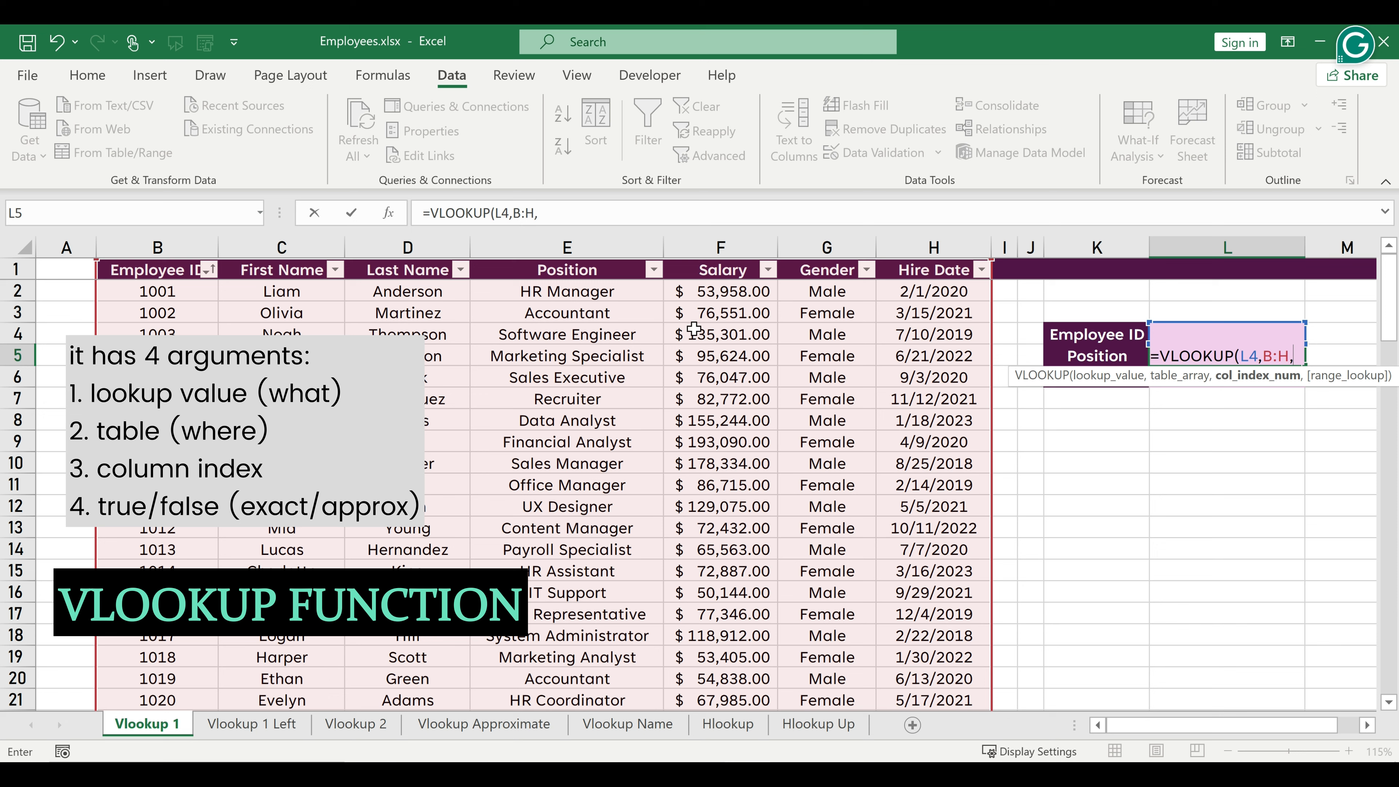
Complete the Position formula in L5 as =VLOOKUP(L4,B:H,4,FALSE).
left_click(629, 209)
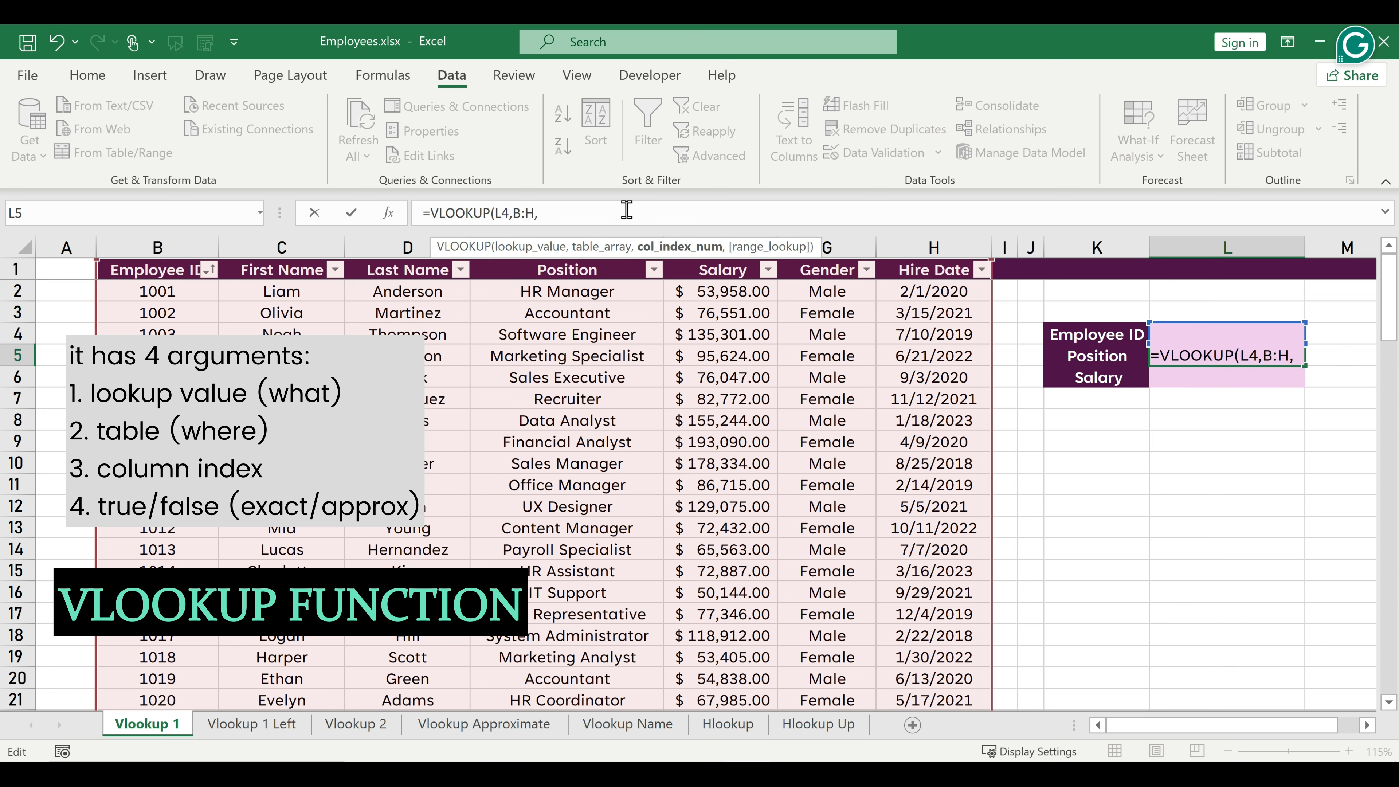
type("4,")
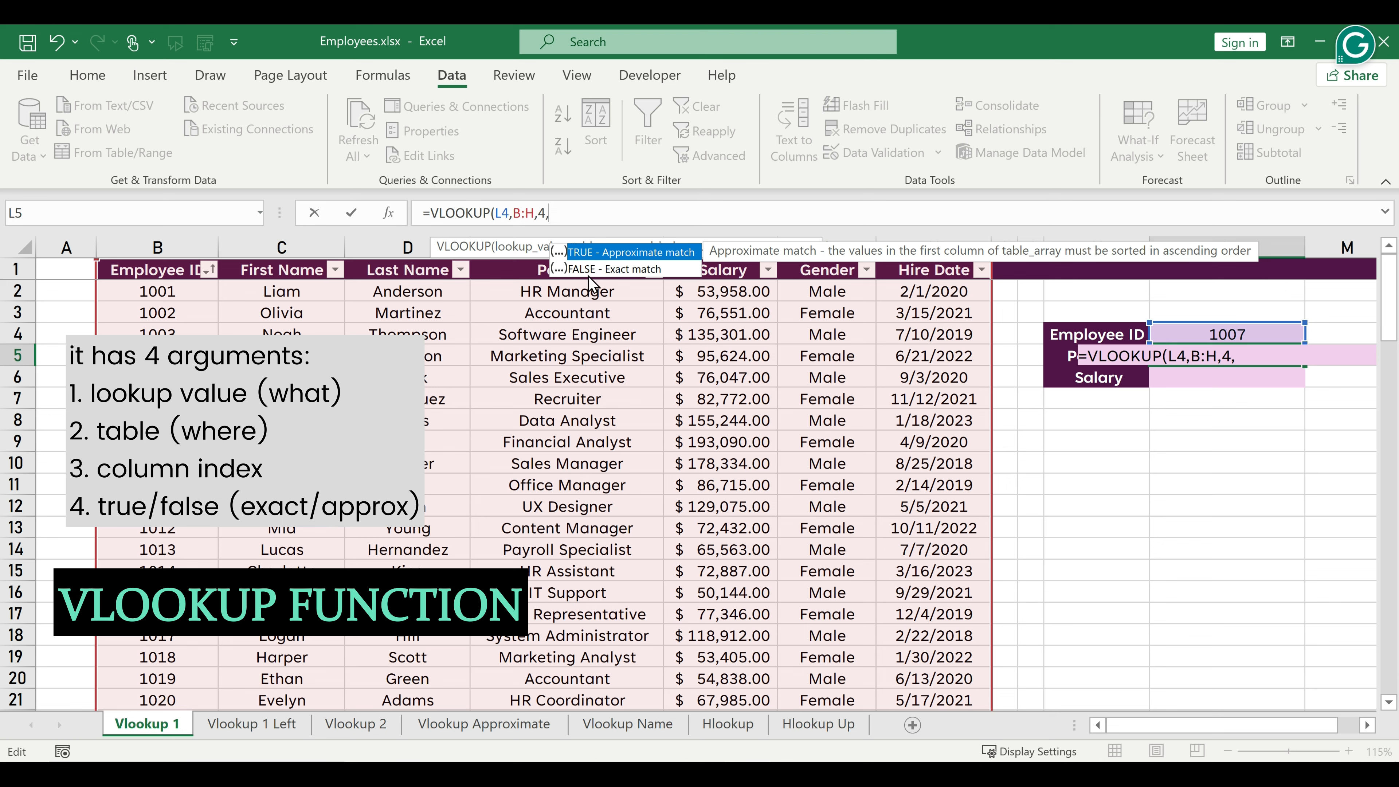
double_click(606, 269)
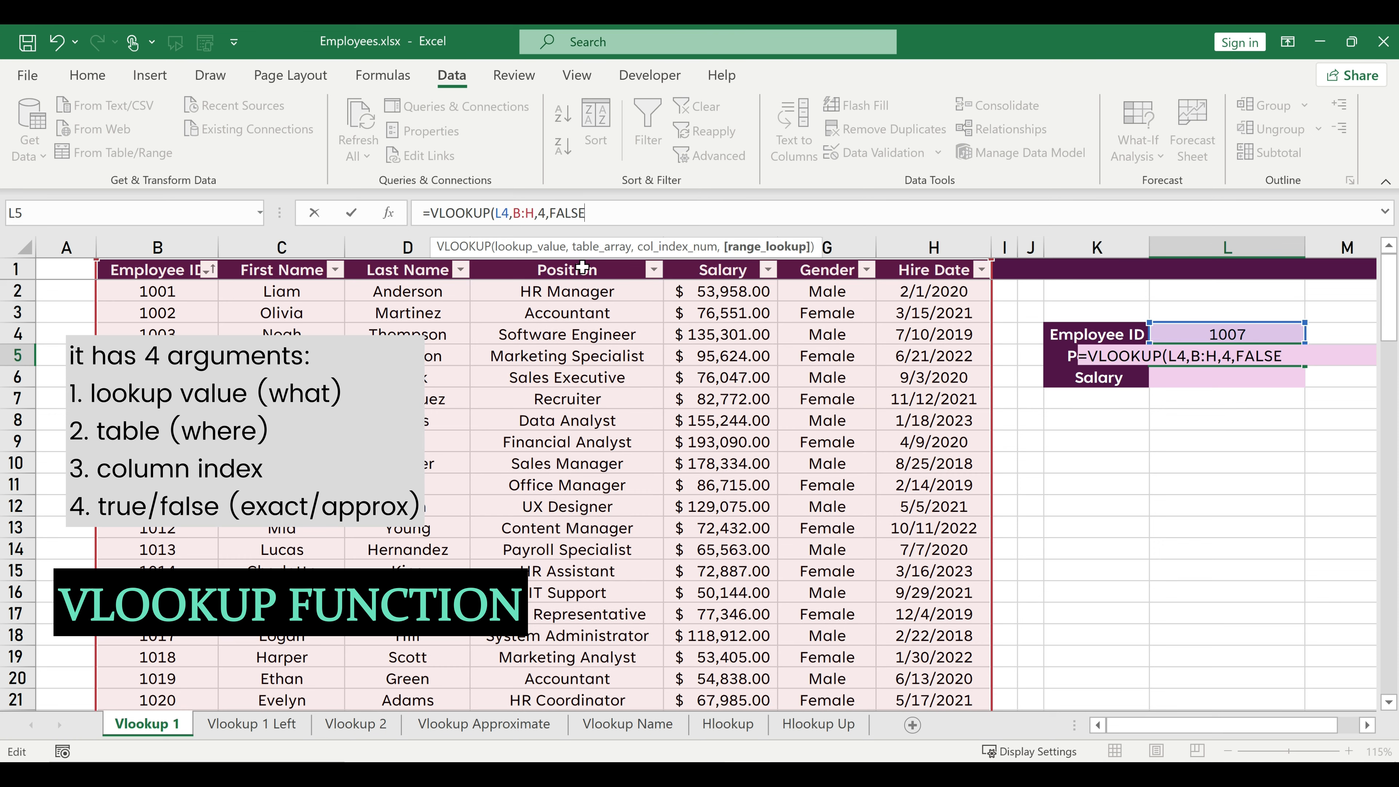
type(")")
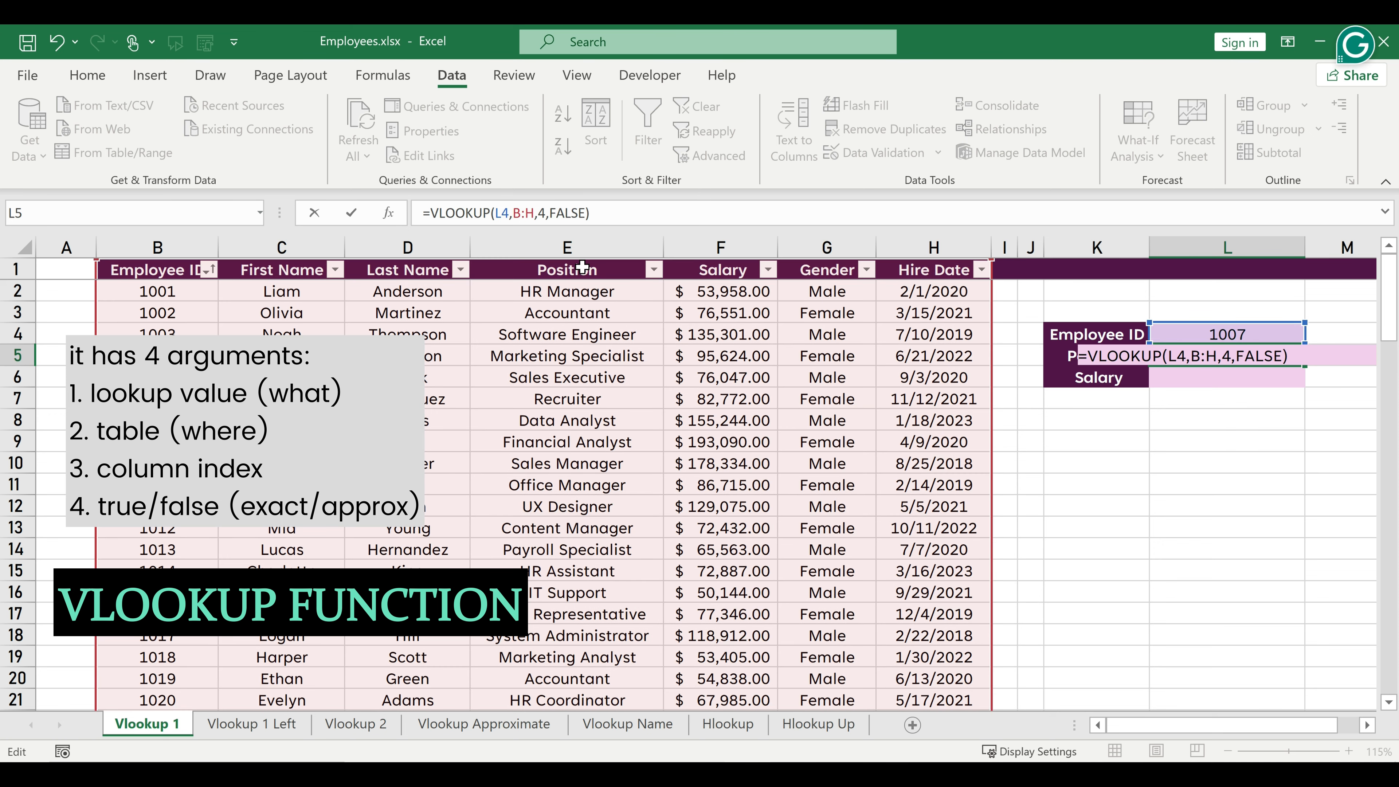
key("Return")
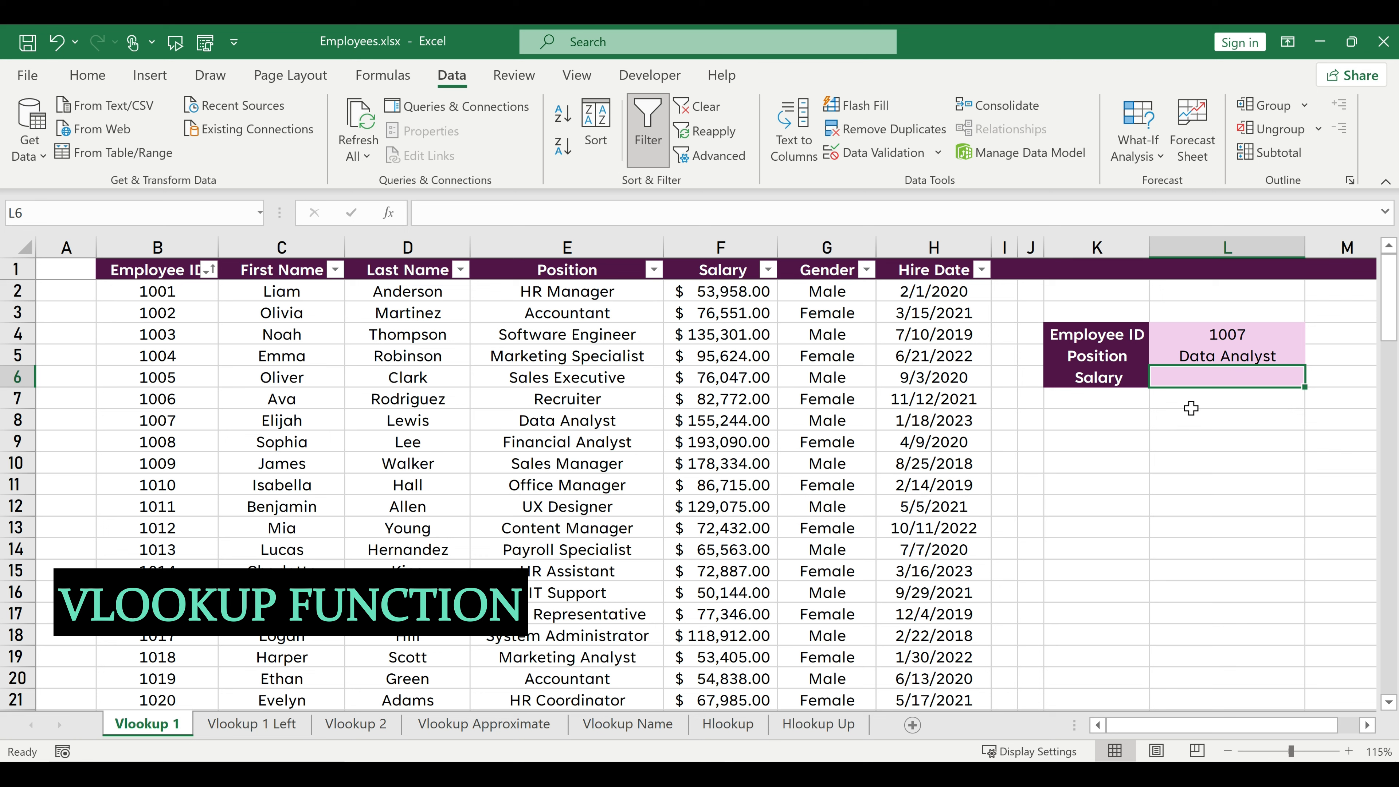
Enter =VLOOKUP(L4,B:H,5,FALSE) in L6 to look up the employee's salary.
type("=vloo")
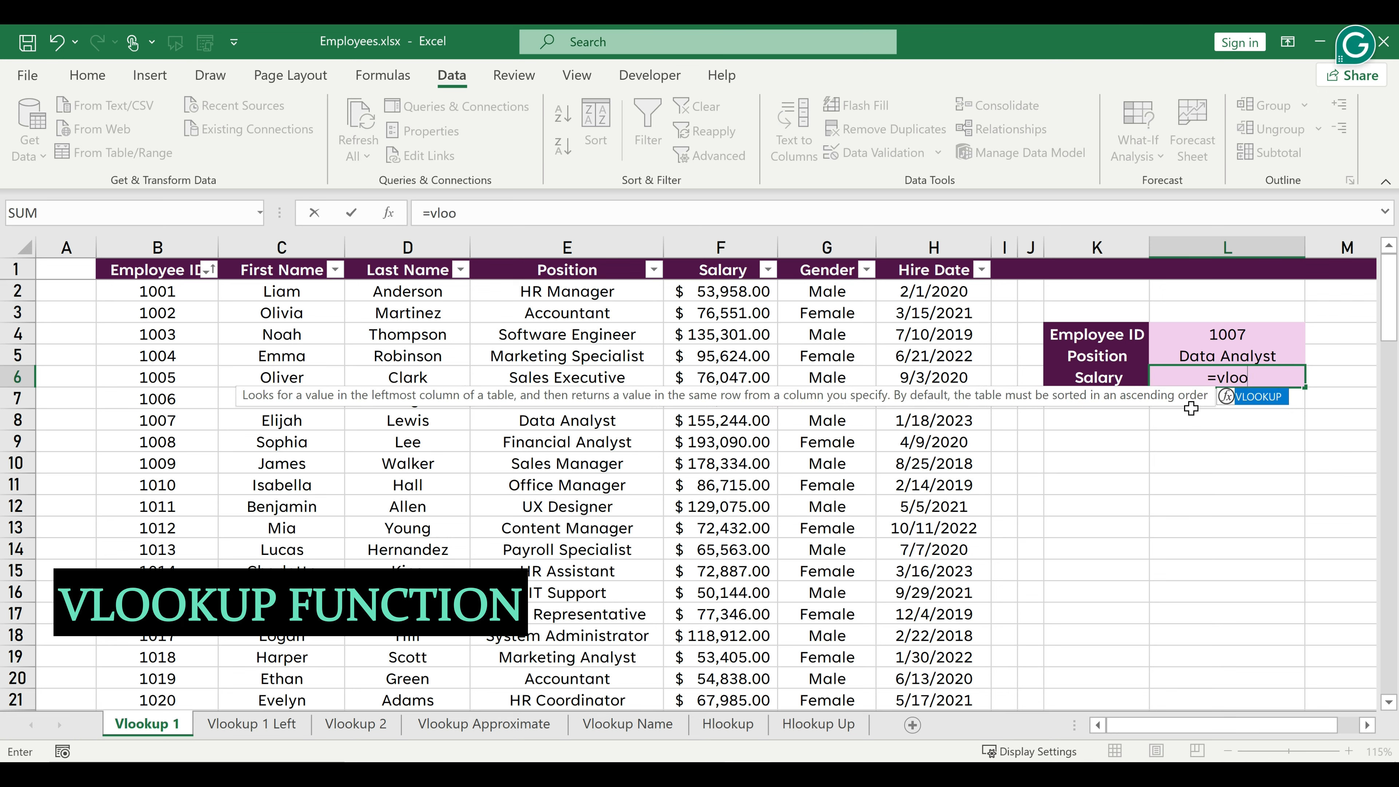
key("Tab")
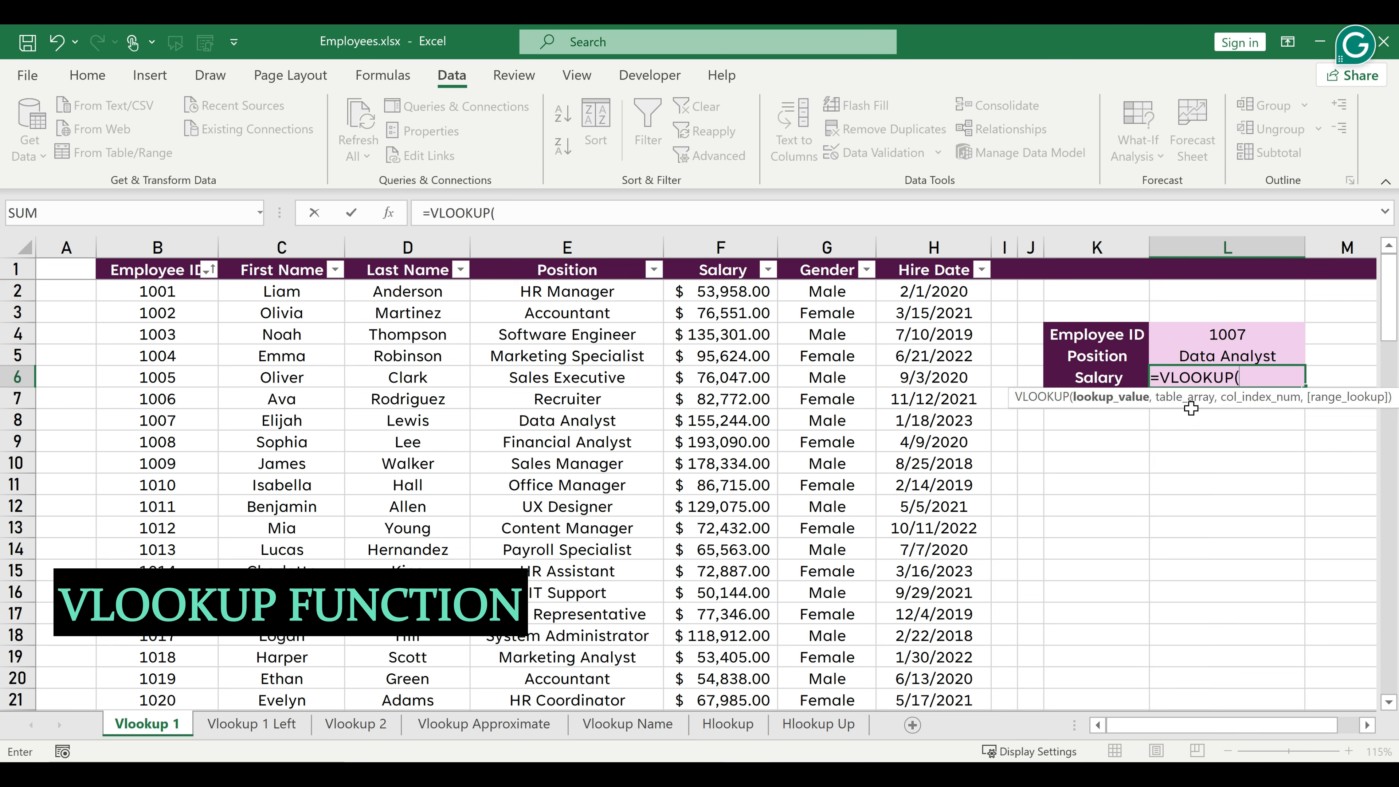
left_click(1195, 333)
type(",")
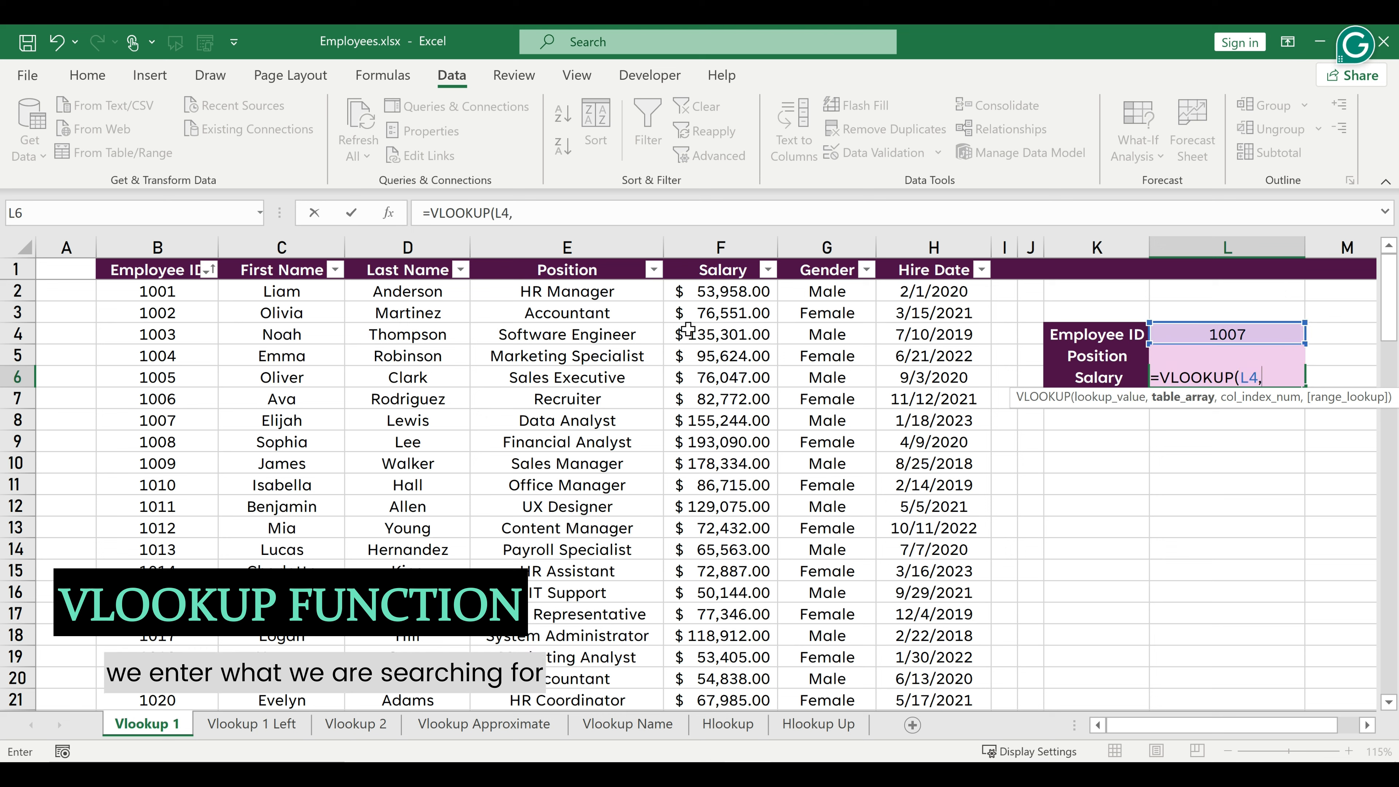
left_click(158, 247)
left_click(923, 238, "shift")
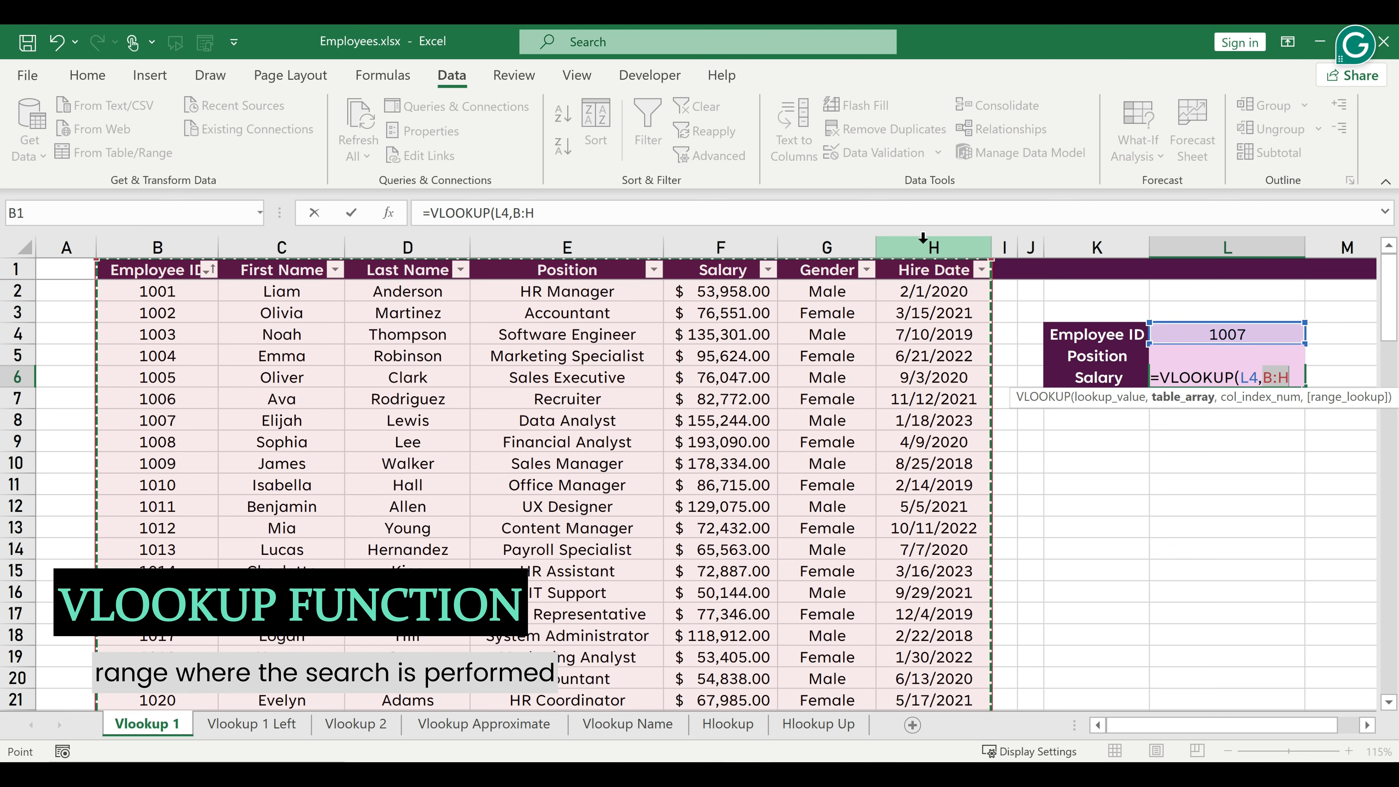
type(",")
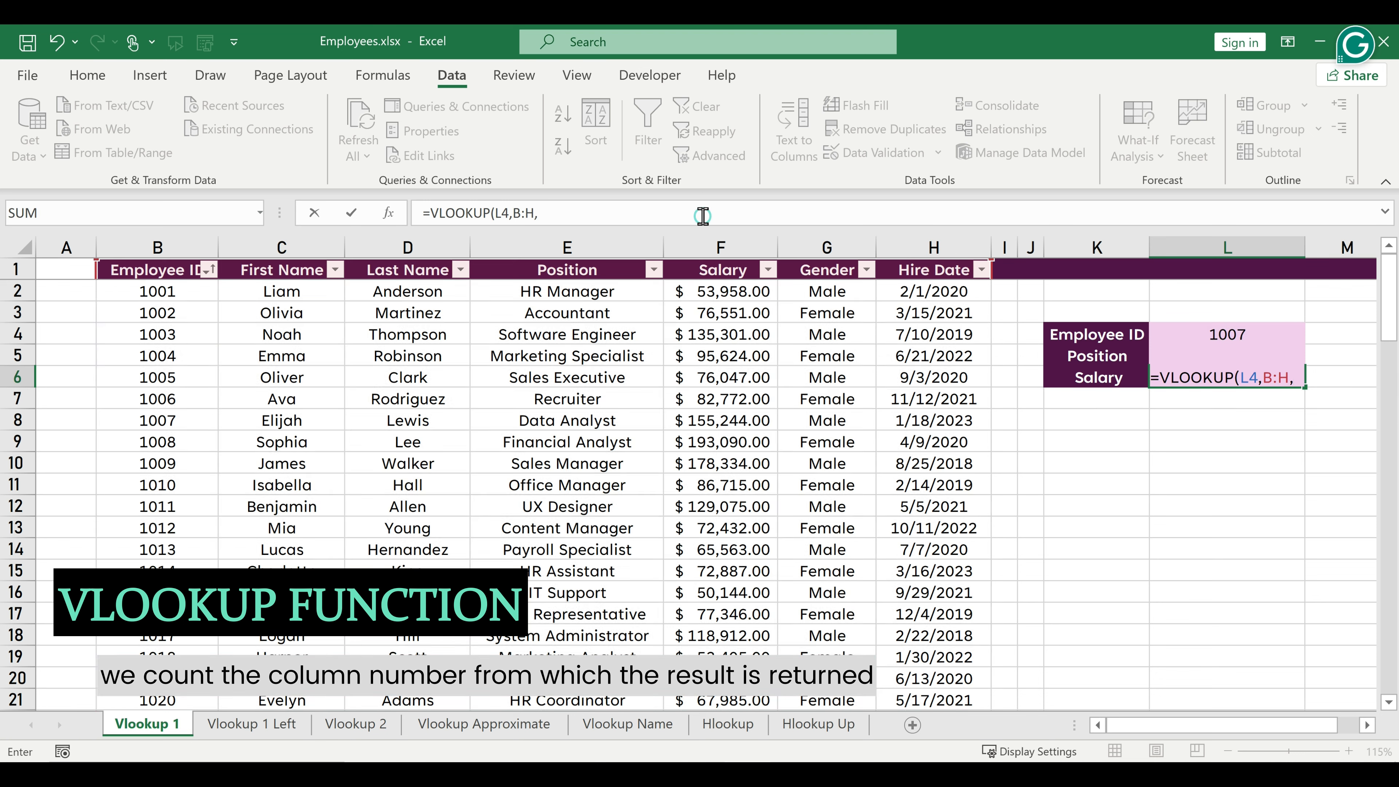
left_click(706, 215)
type("5,")
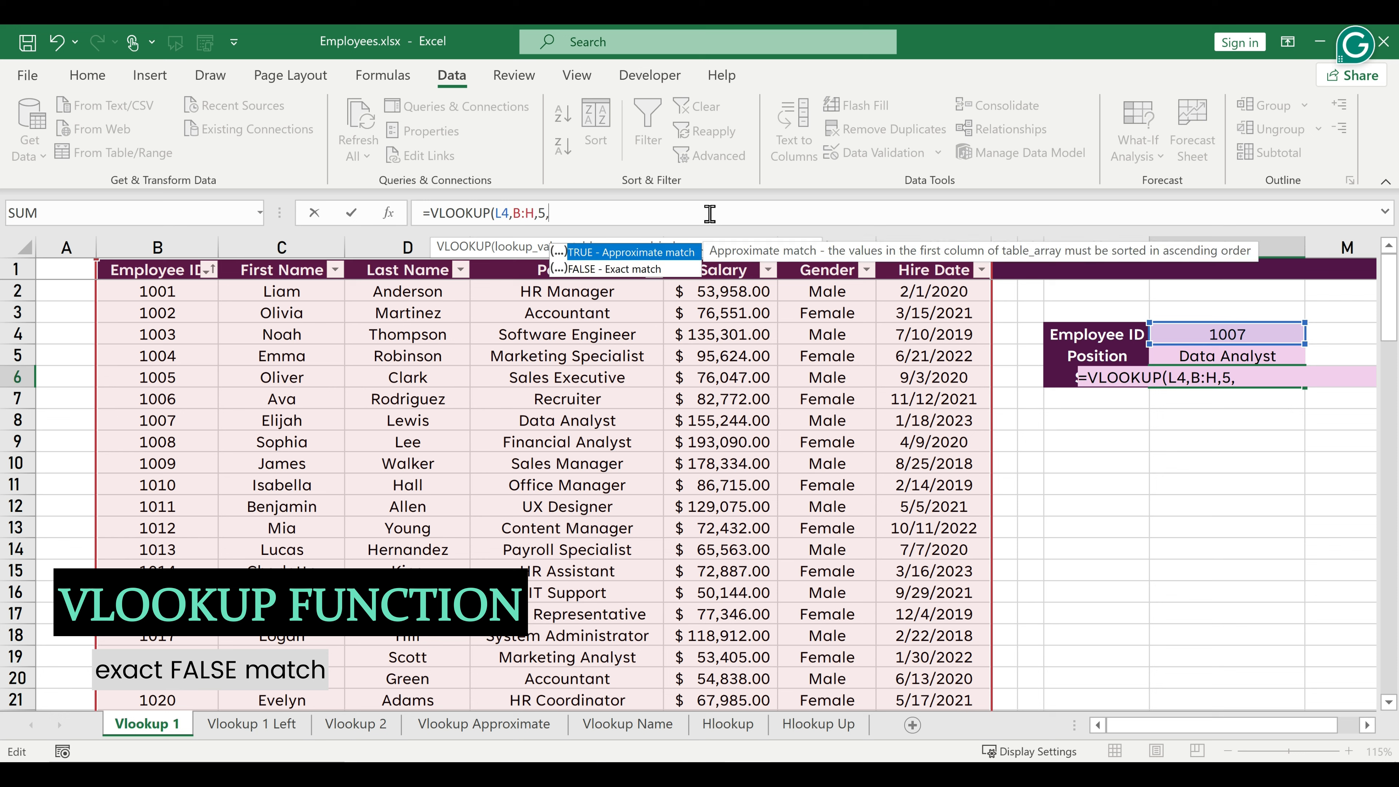
type("false)")
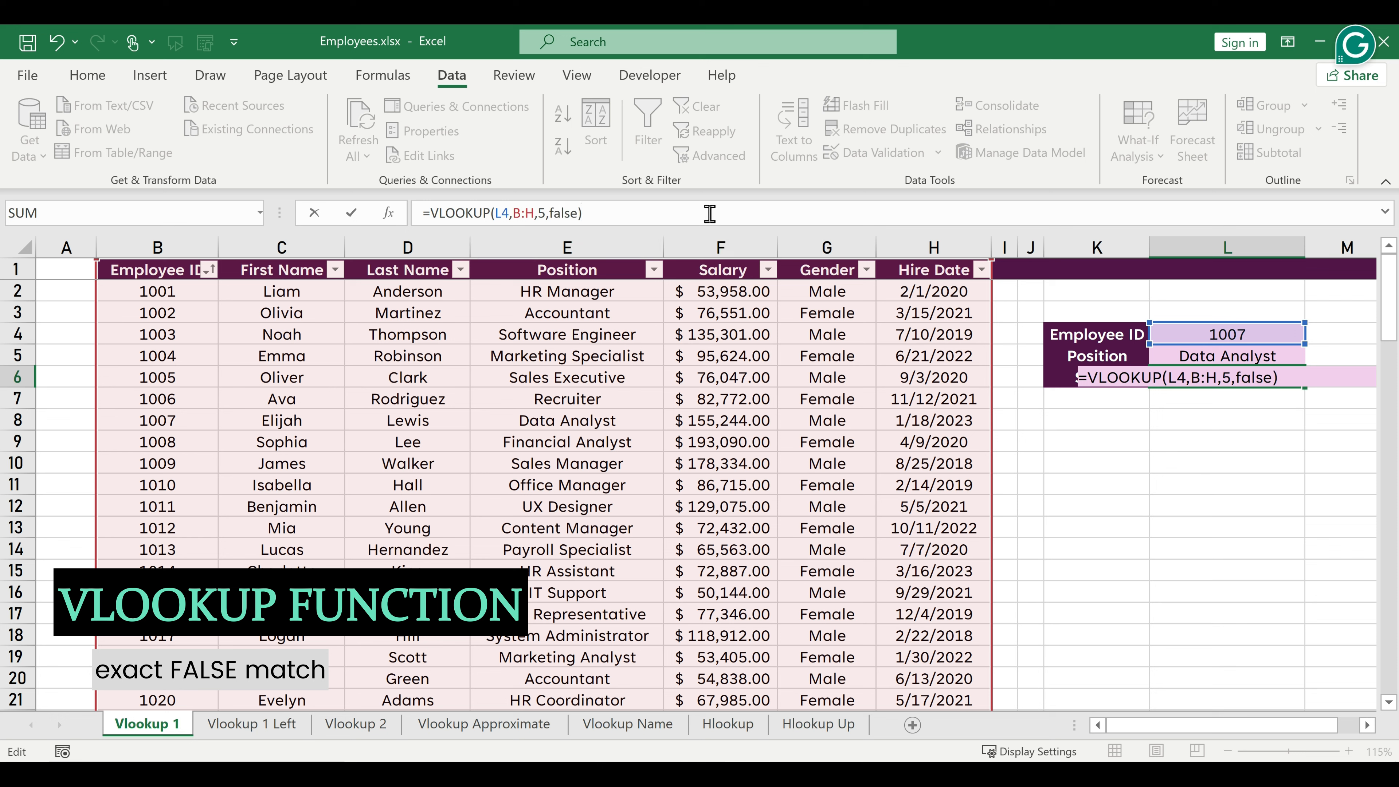
key("Return")
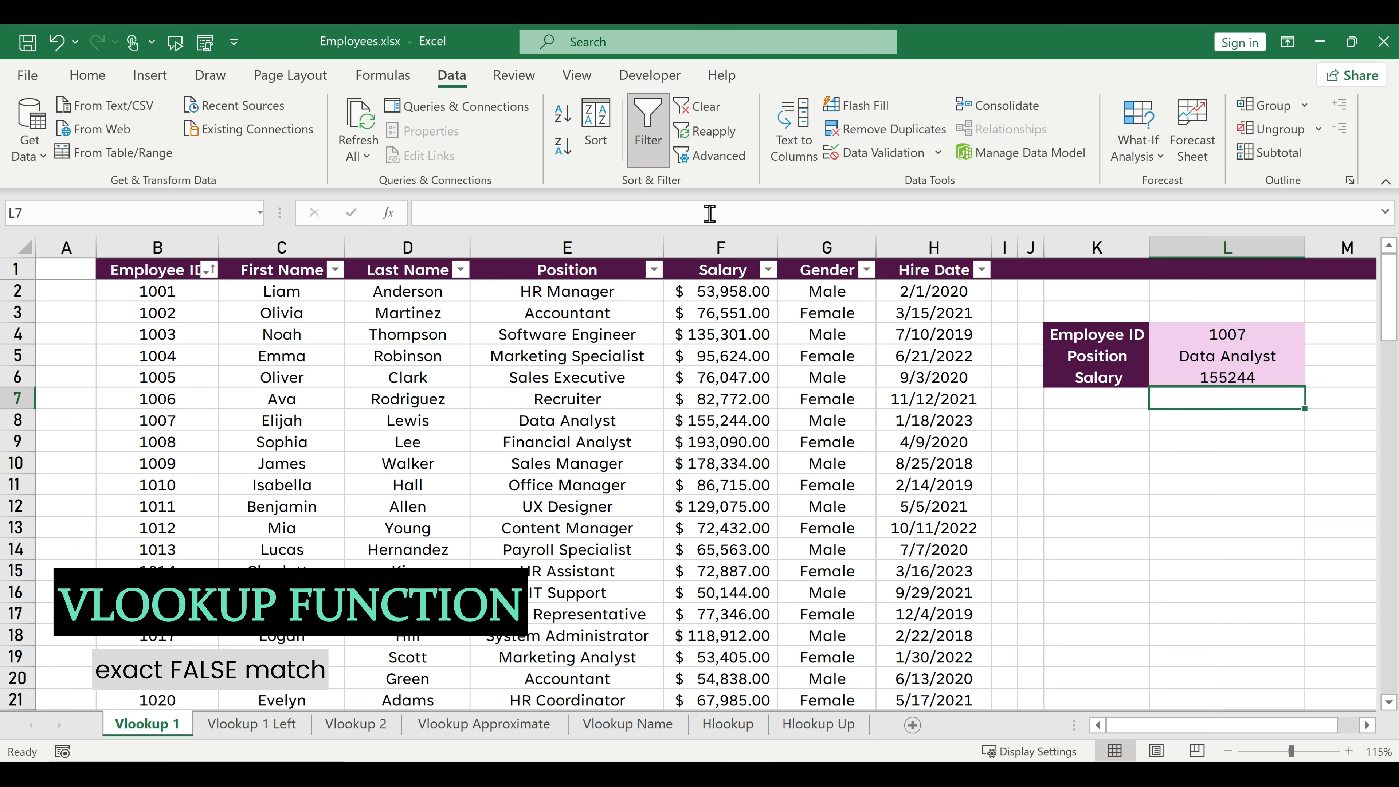
Check the matching employee record in row 8, and format the salary result in L6 with the dollar accounting format.
left_click(12, 420)
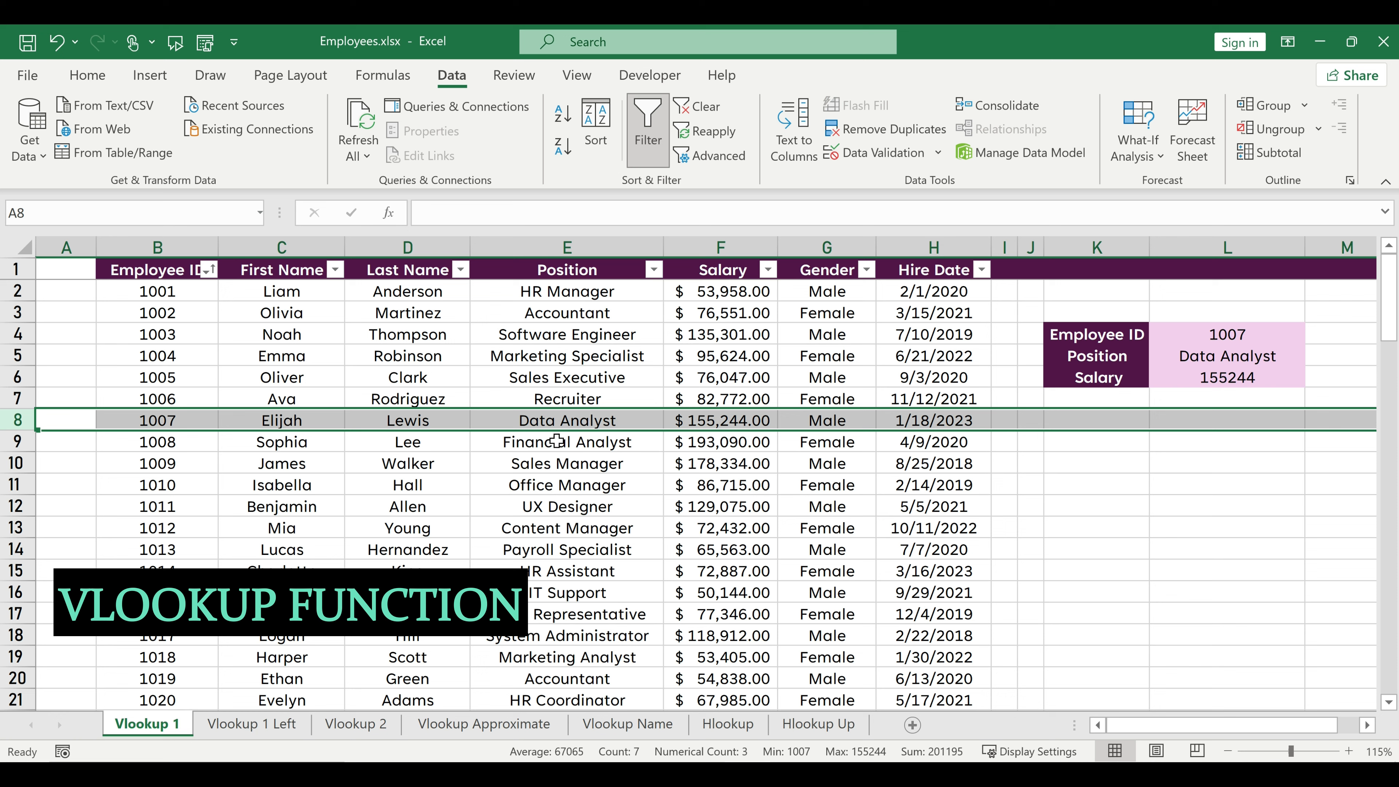
left_click(1206, 377)
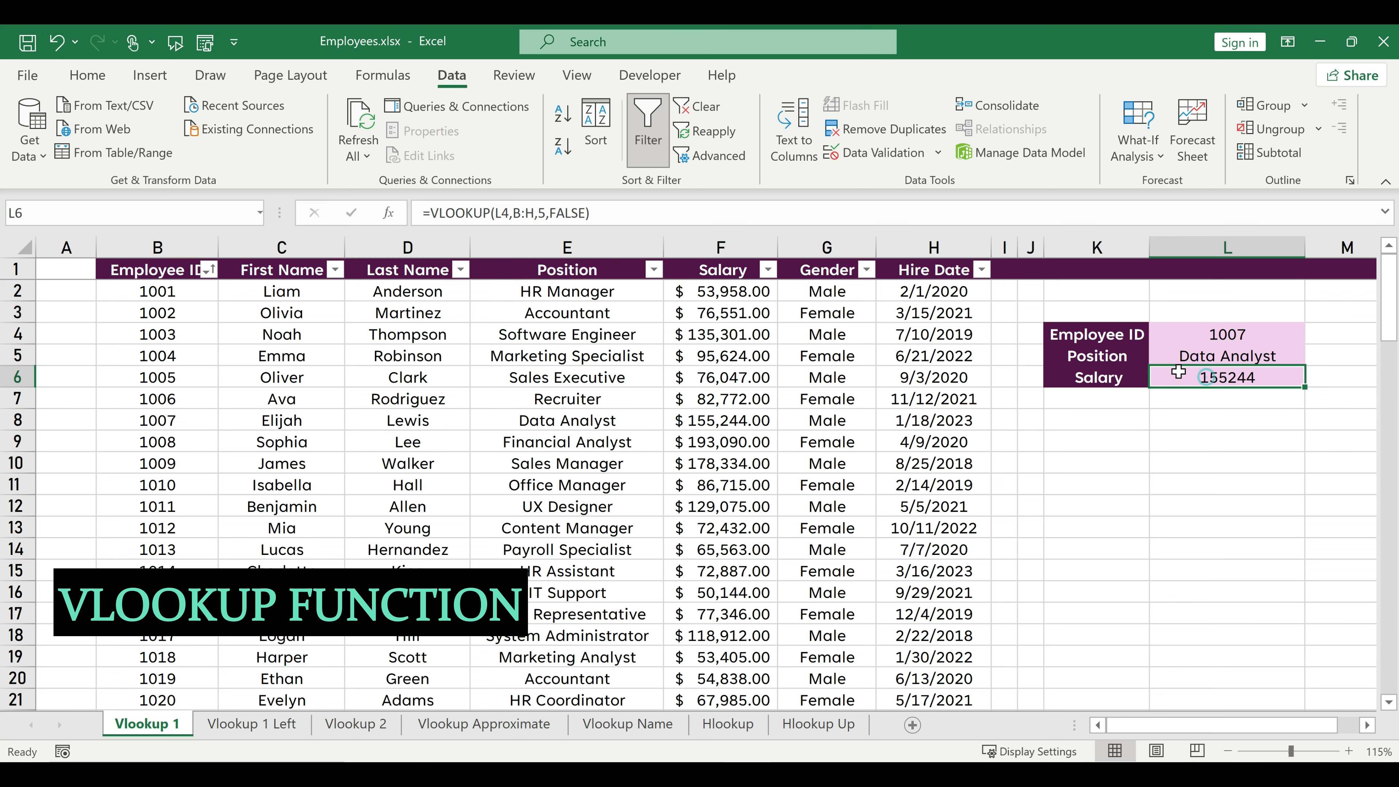
left_click(87, 75)
left_click(695, 146)
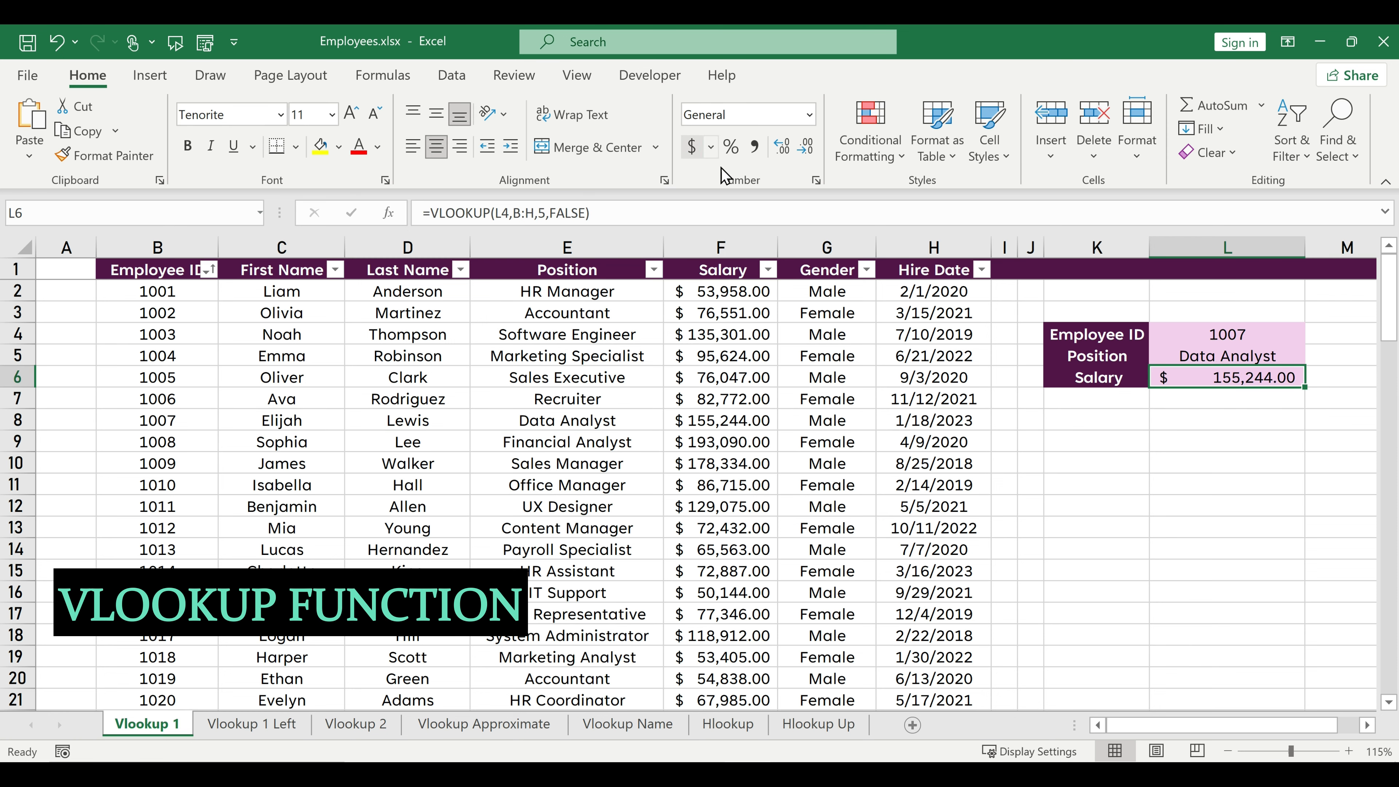
Change the lookup employee ID in L4 to the ID listed in B11, and select row 11 to compare the results.
left_click(1219, 331)
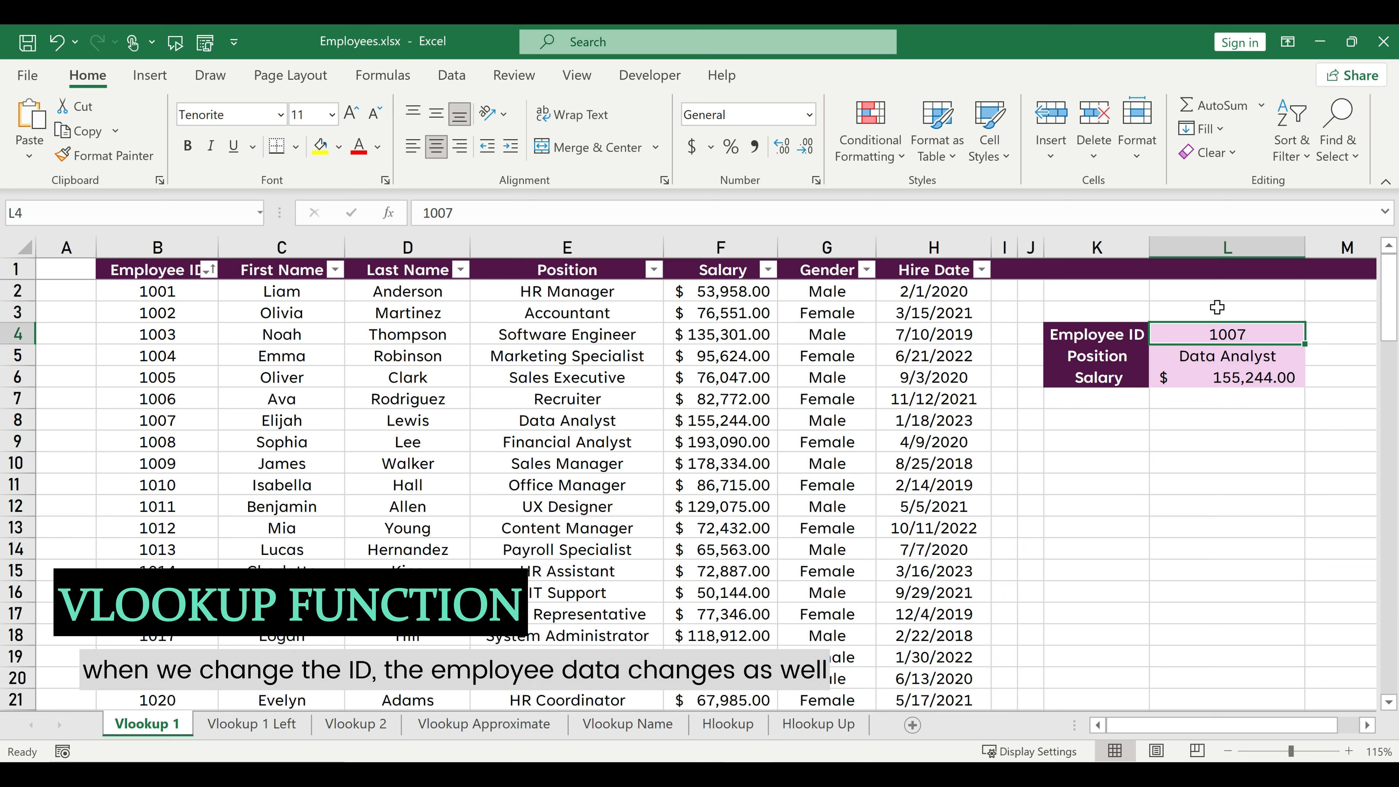
type("1010")
key("Return")
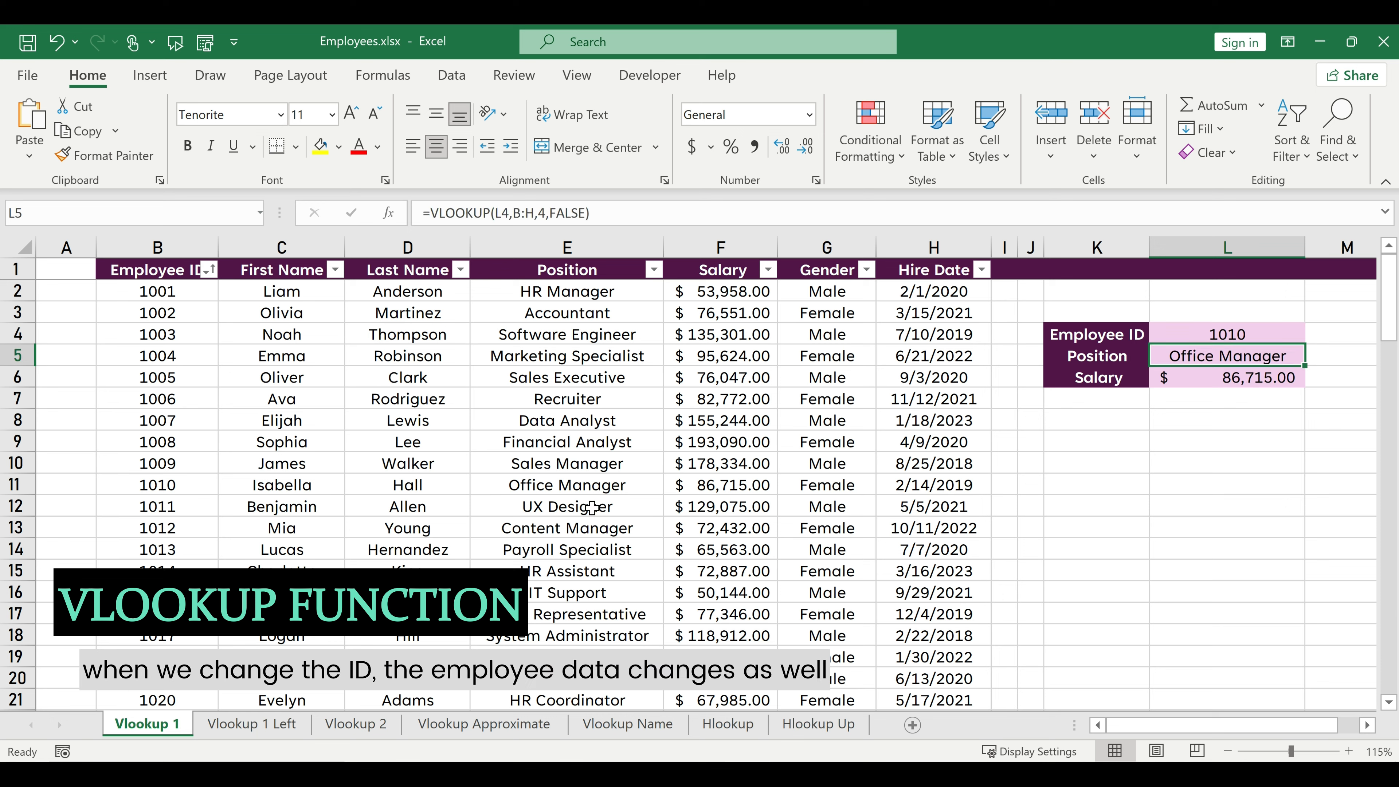
left_click(10, 488)
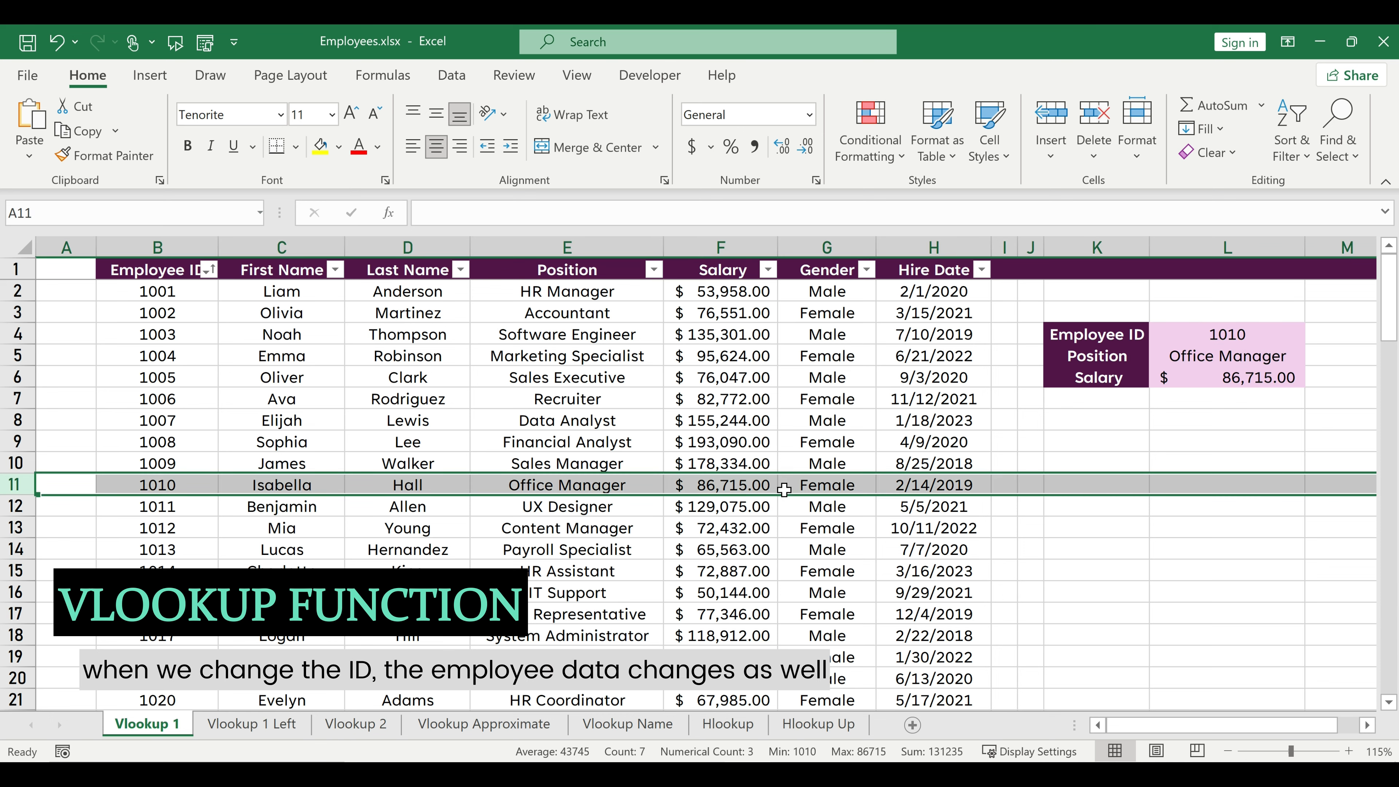
Replace FALSE with 0 in the Salary formula in L6, making it =VLOOKUP(L4,B:H,5,0).
left_click(1168, 375)
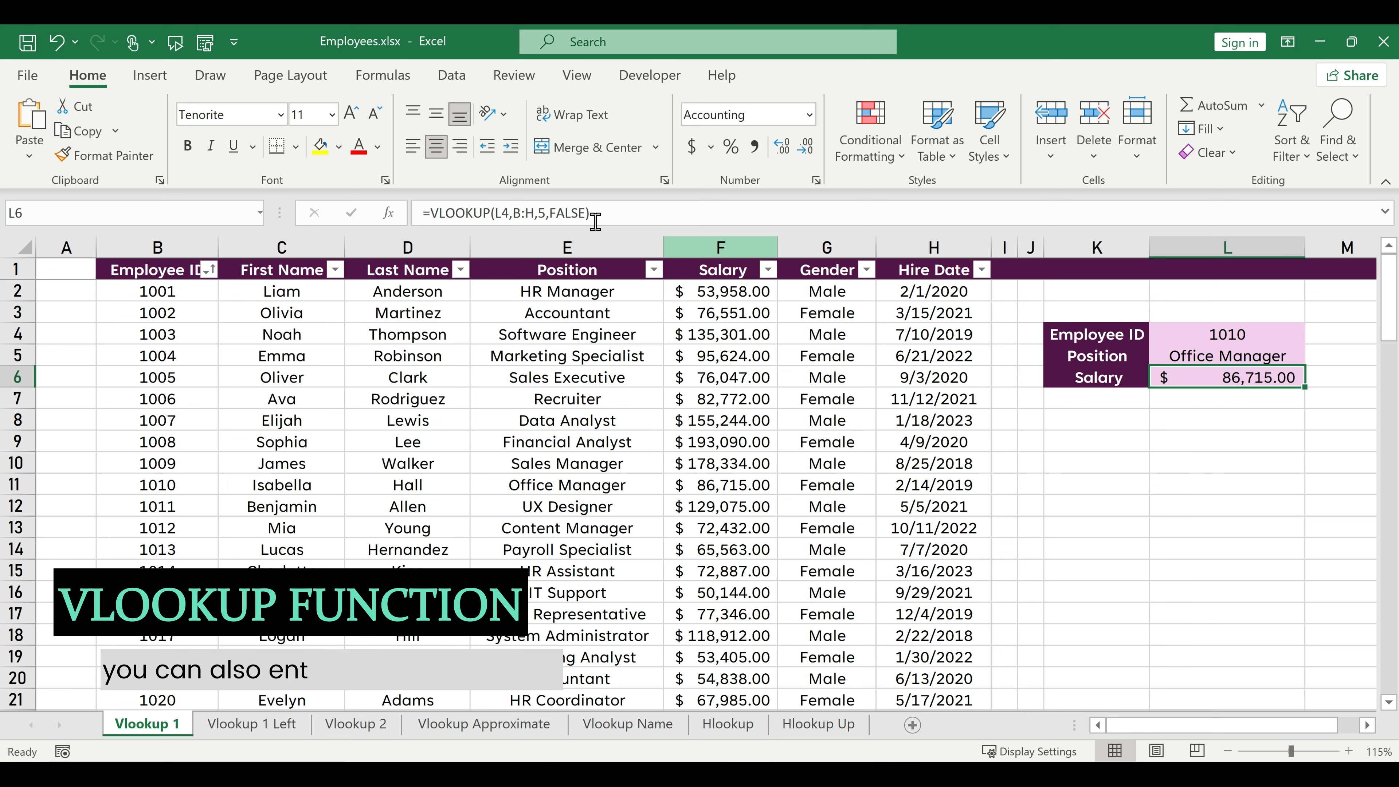
left_click(582, 213)
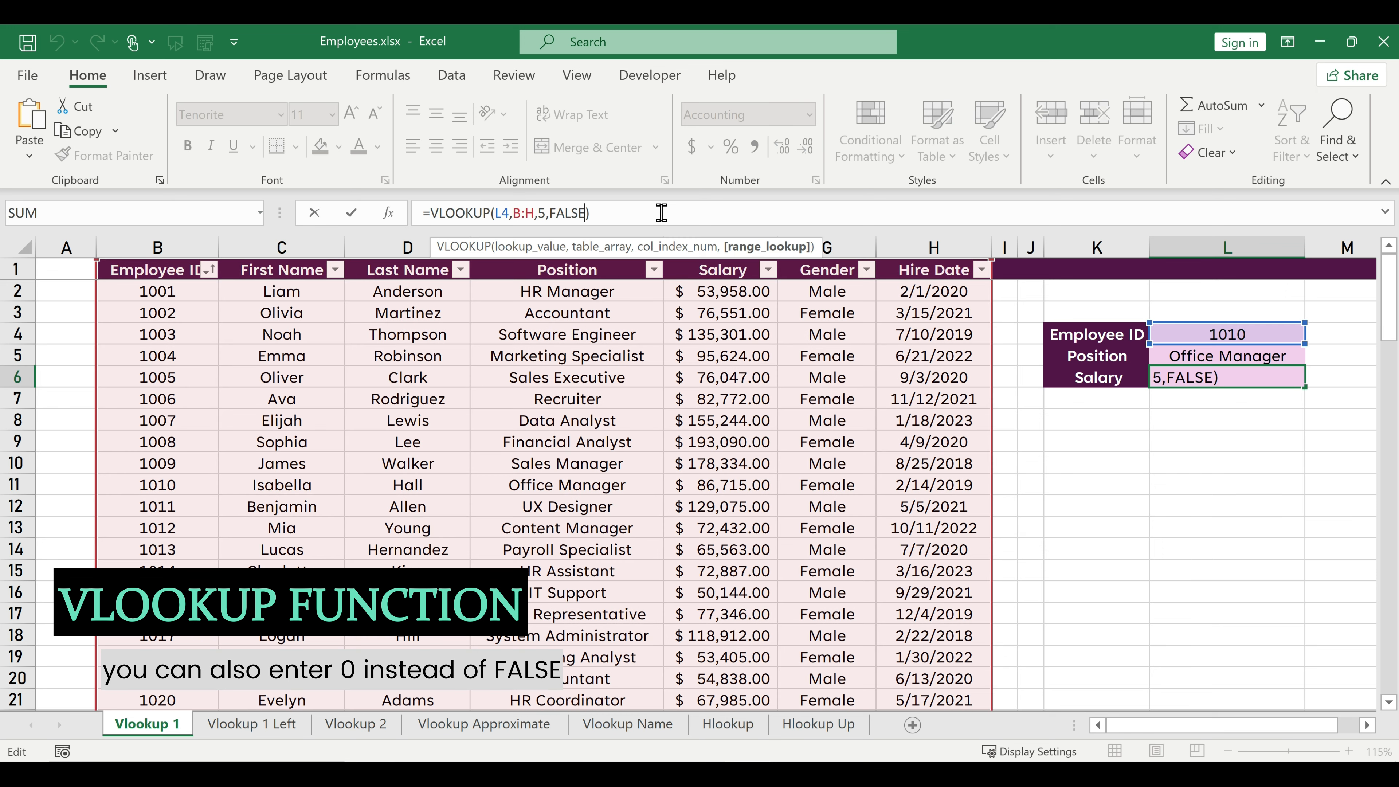
key("BackSpace")
key("BackSpace")
key("BackSpace")
key("BackSpace")
key("BackSpace")
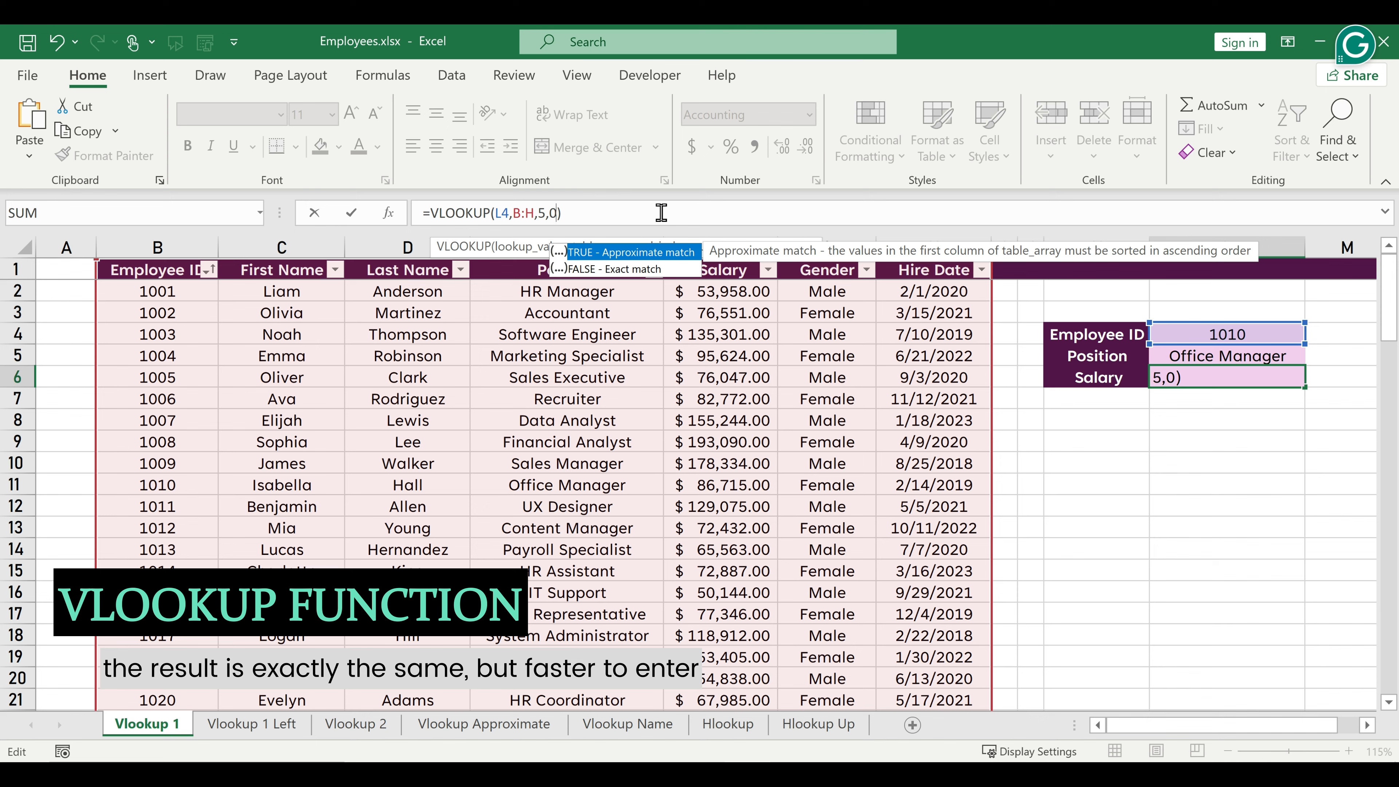
type("0")
key("Return")
key("Up")
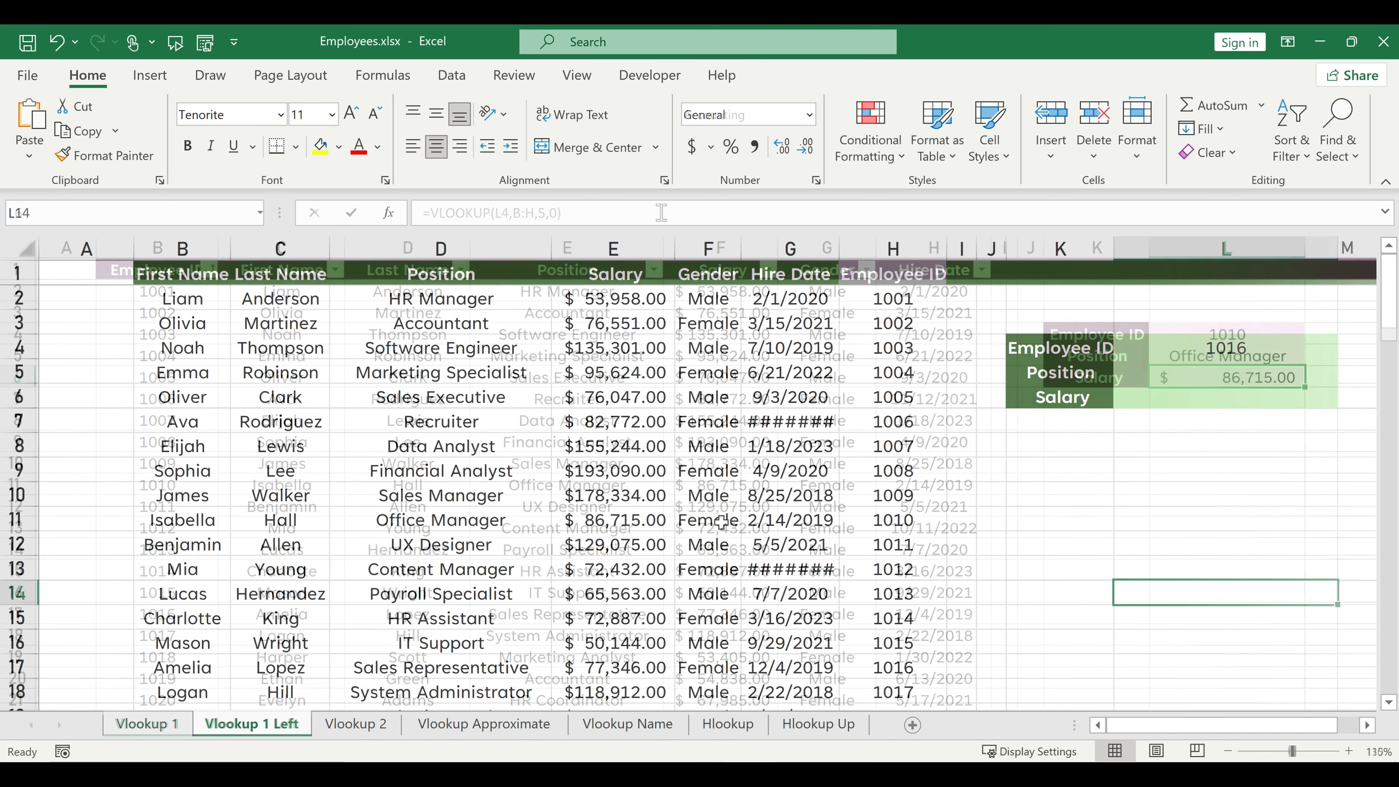
On the Vlookup 1 Left sheet, enter =VLOOKUP(L4,B:H,3,0) in L5 for the position, with Employee ID in column H.
left_click(892, 262)
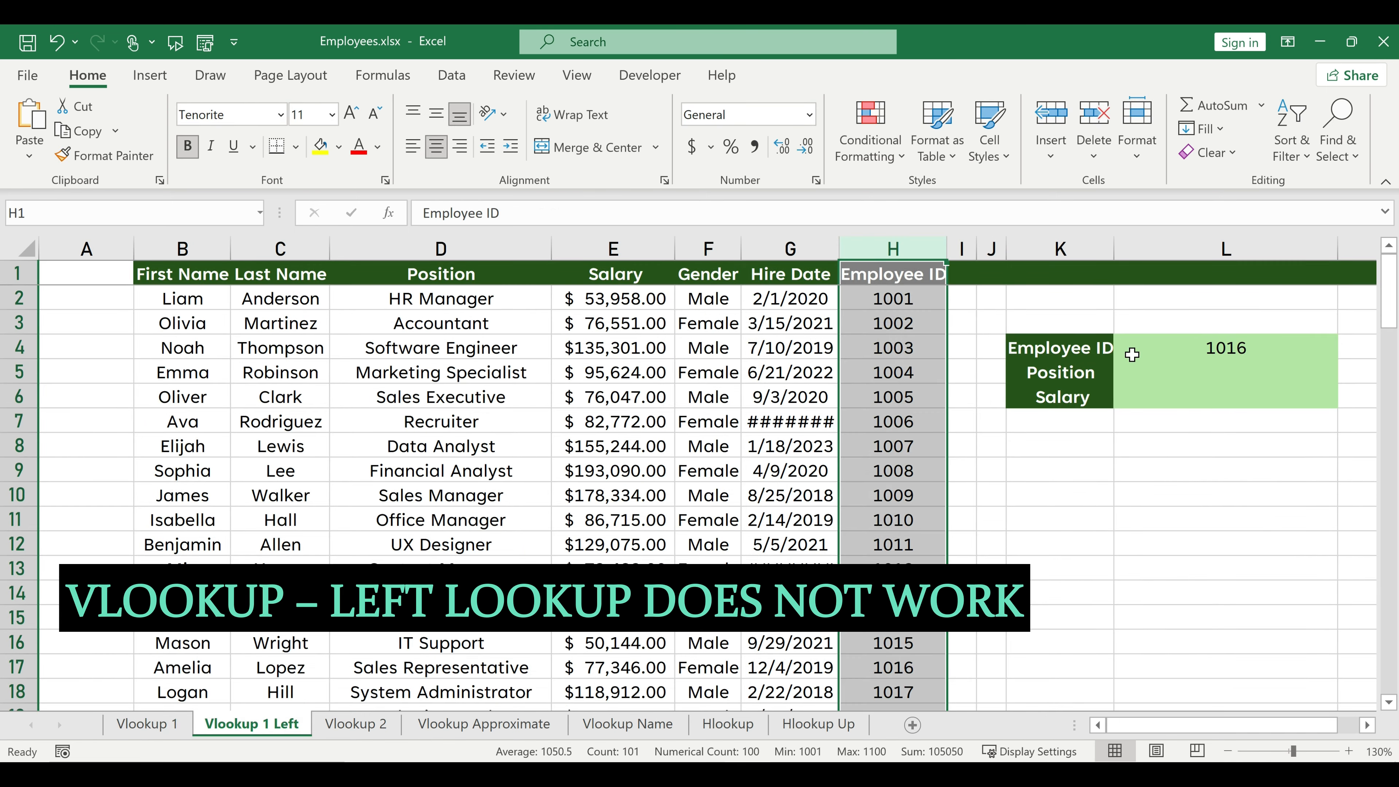
left_click(1151, 381)
type("=vloo")
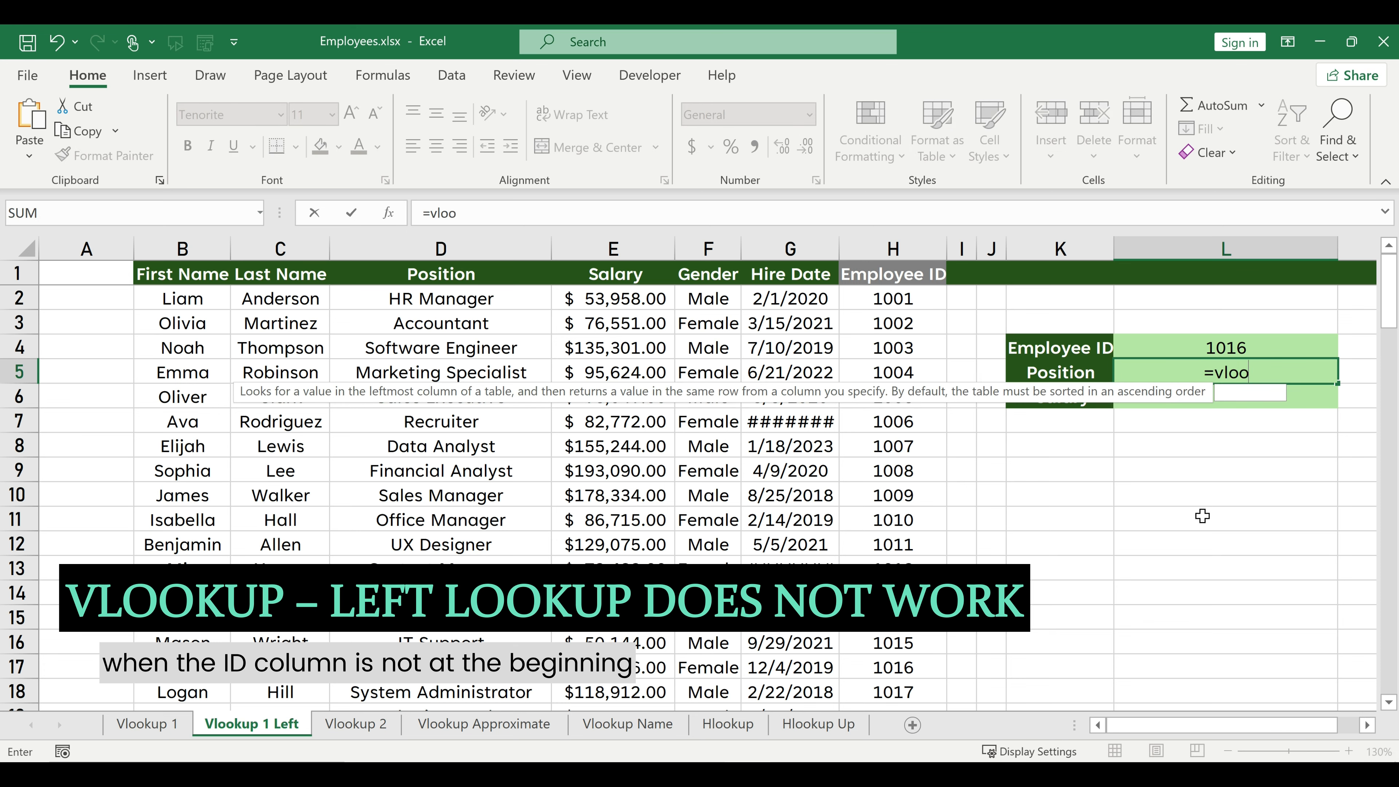
key("Tab")
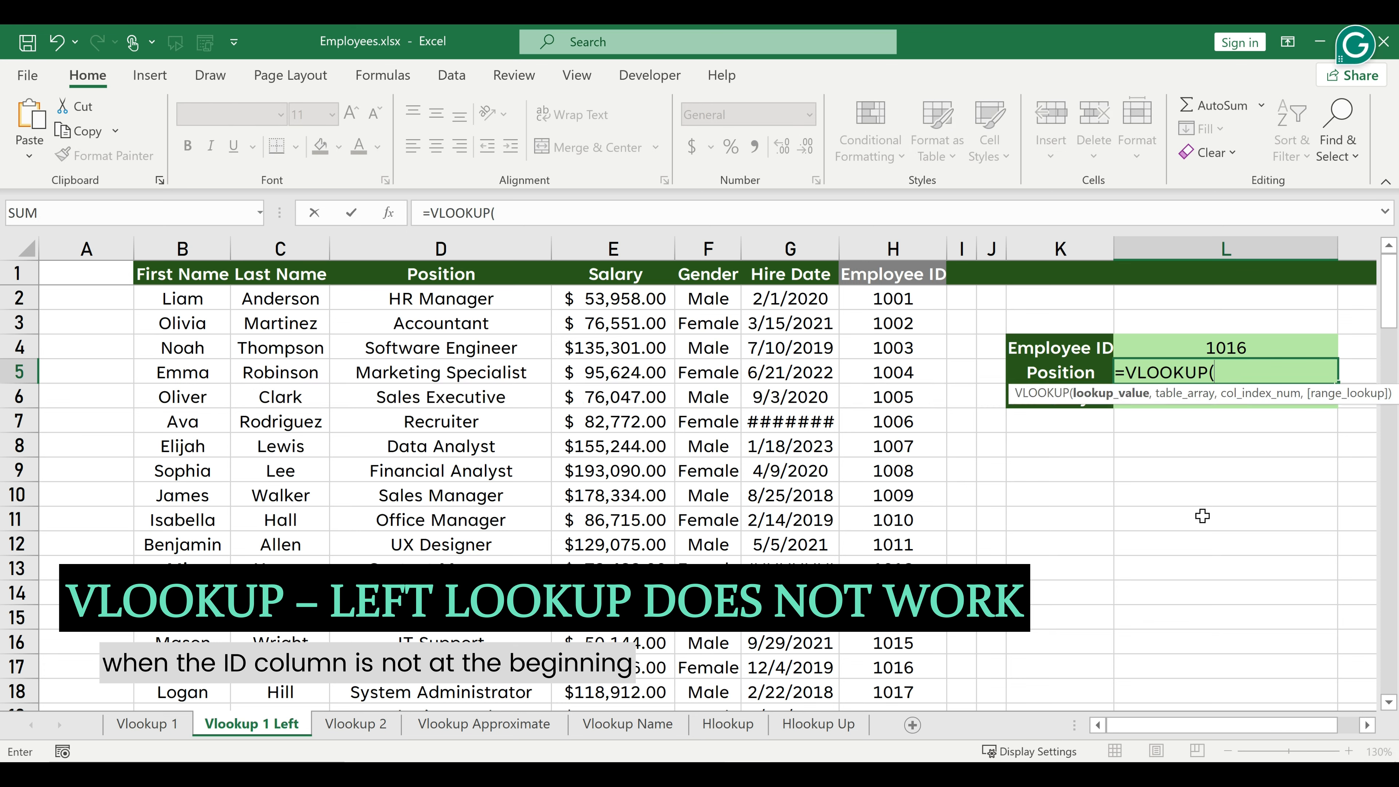
left_click(1216, 346)
type(",")
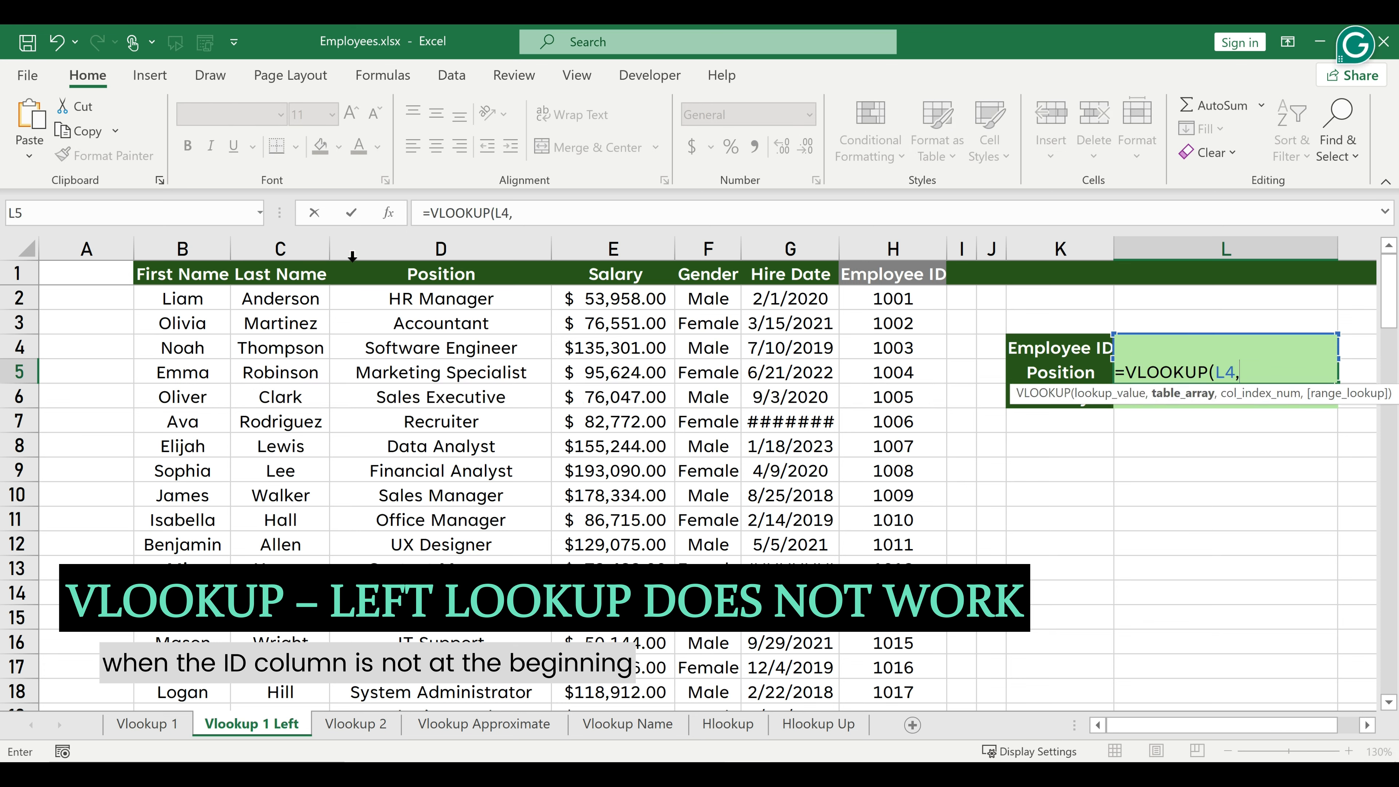
left_click_drag(711, 238, 901, 234)
type(",")
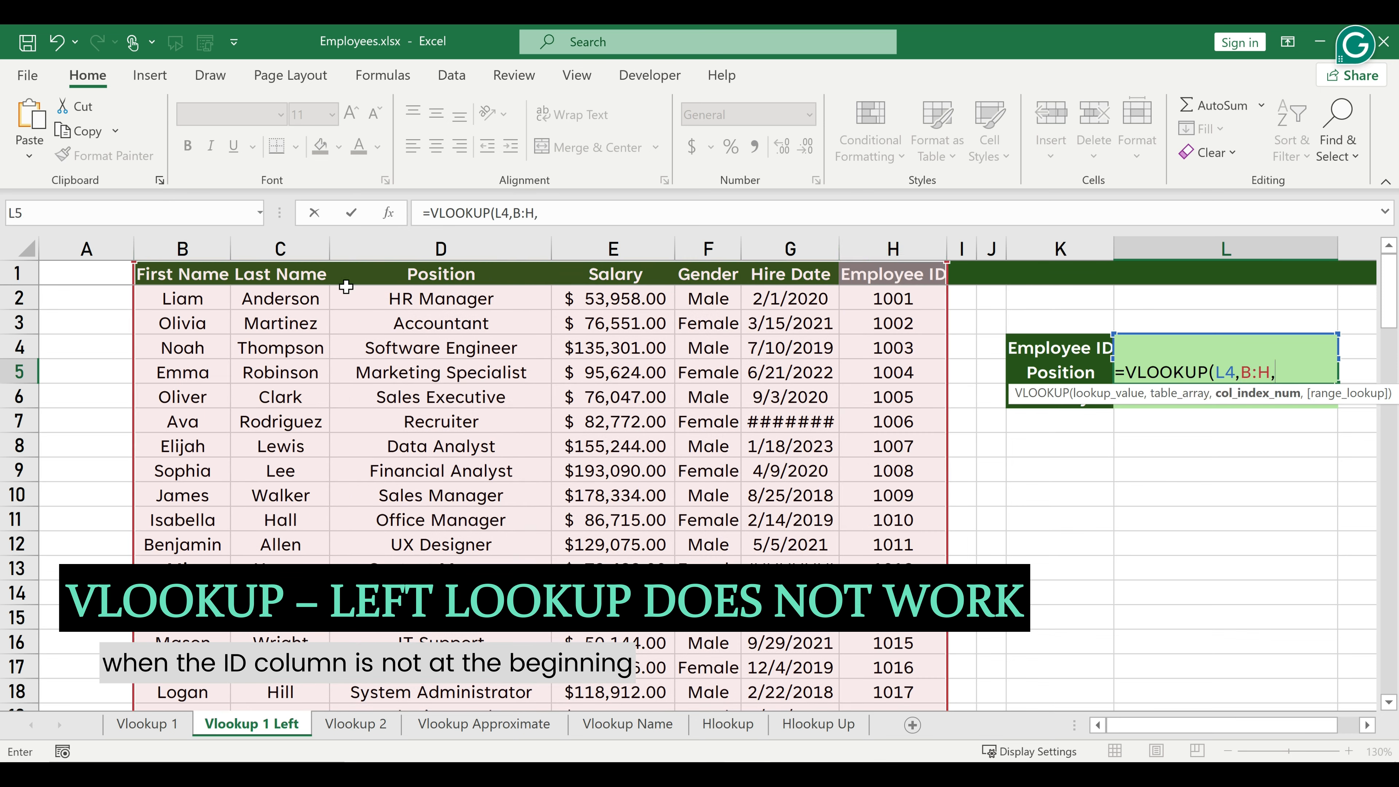
type("3,0")
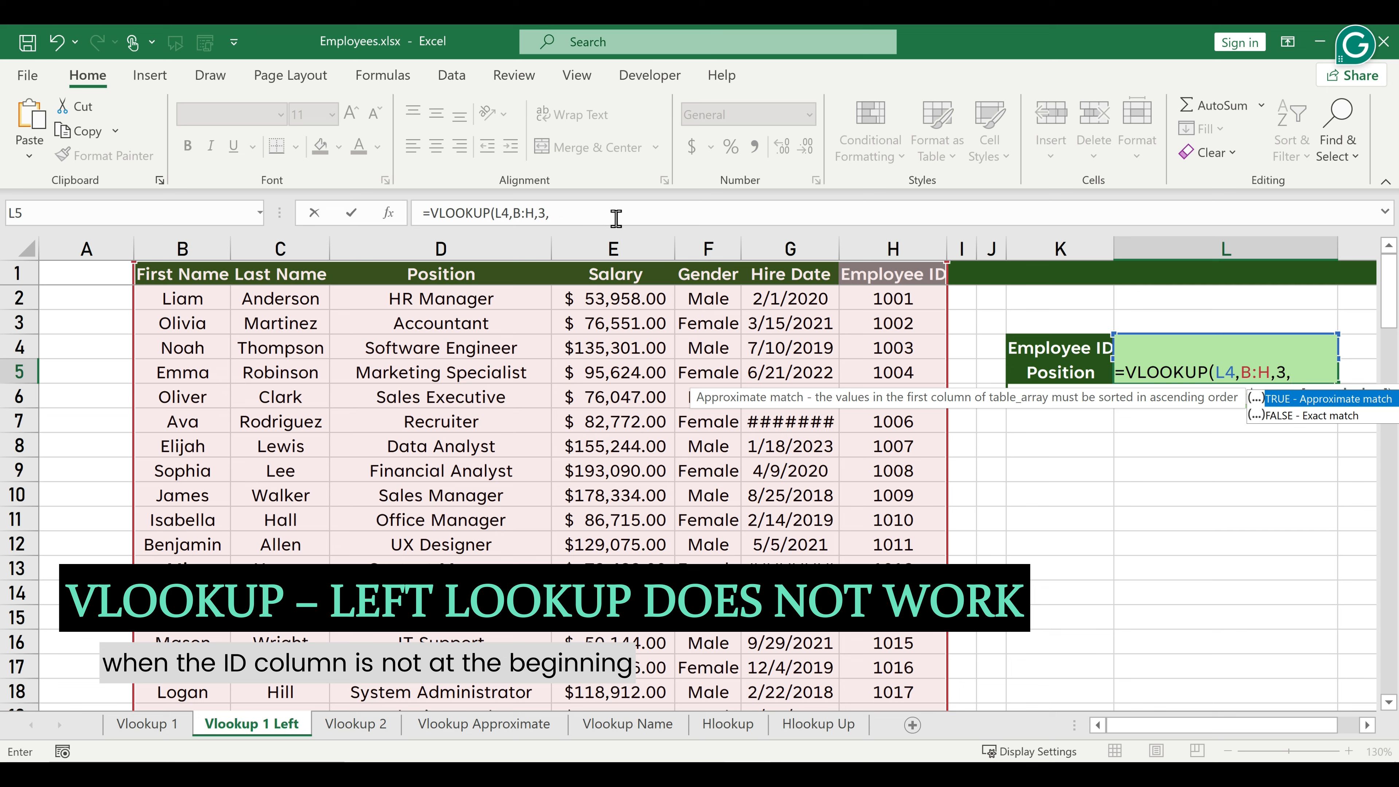
type(")")
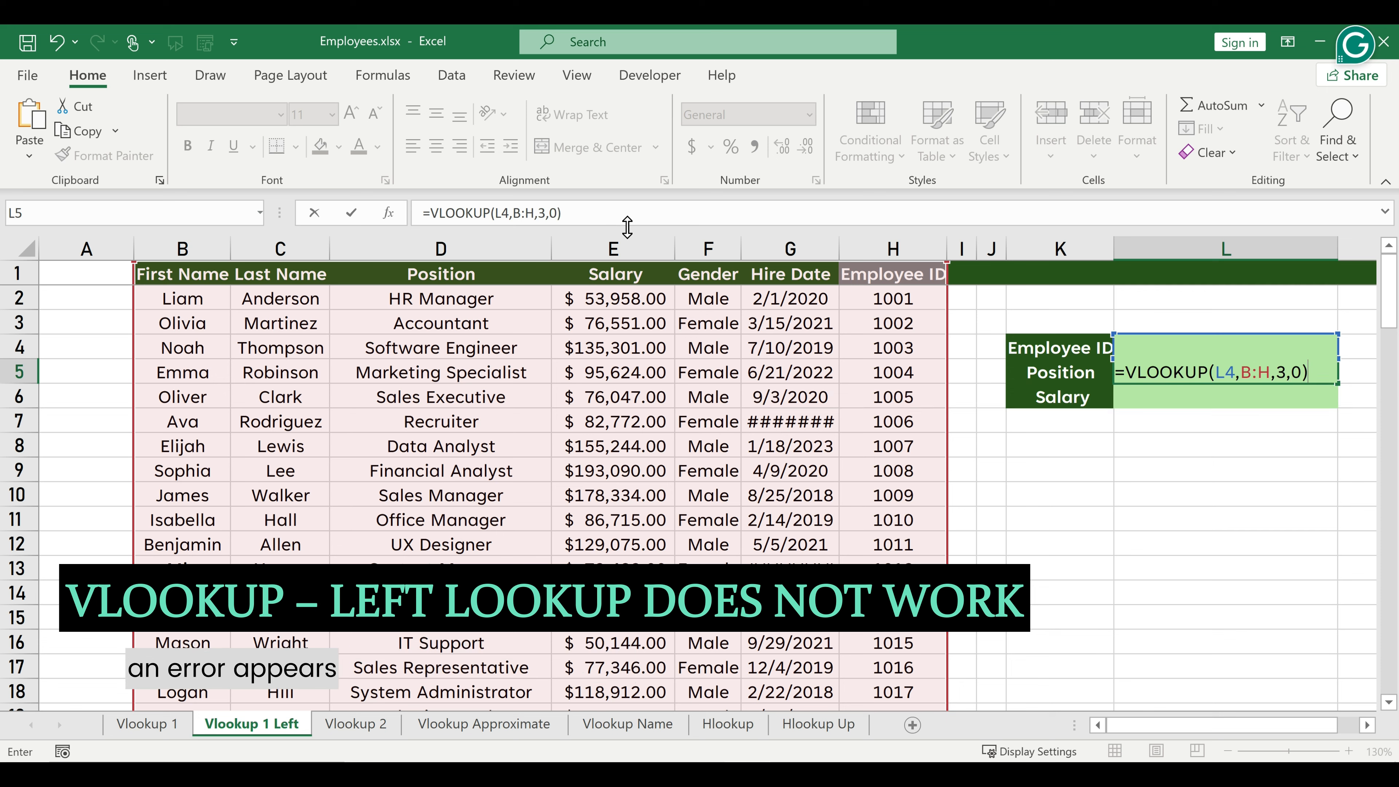
key("Return")
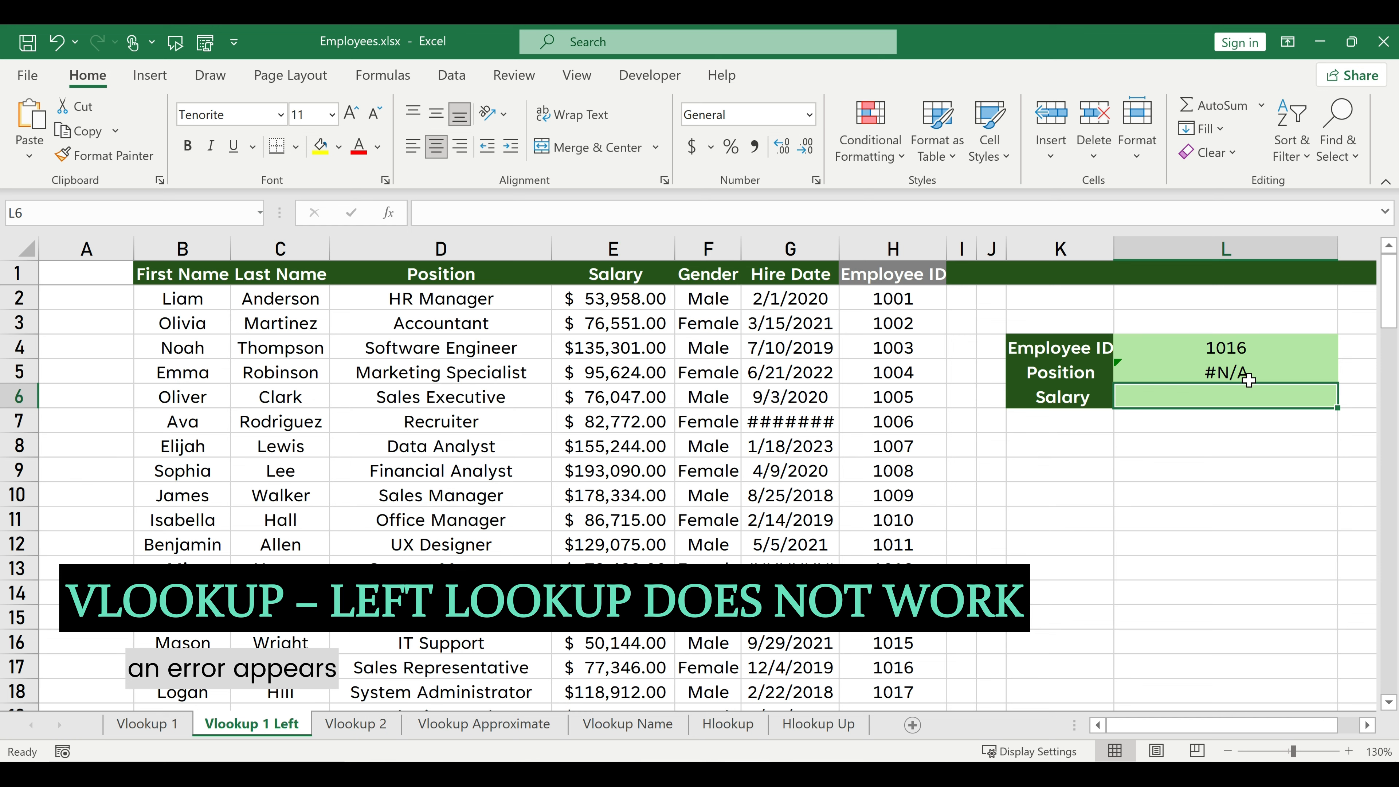
Move the Employee ID column from H to column B, ahead of First Name.
left_click(893, 248)
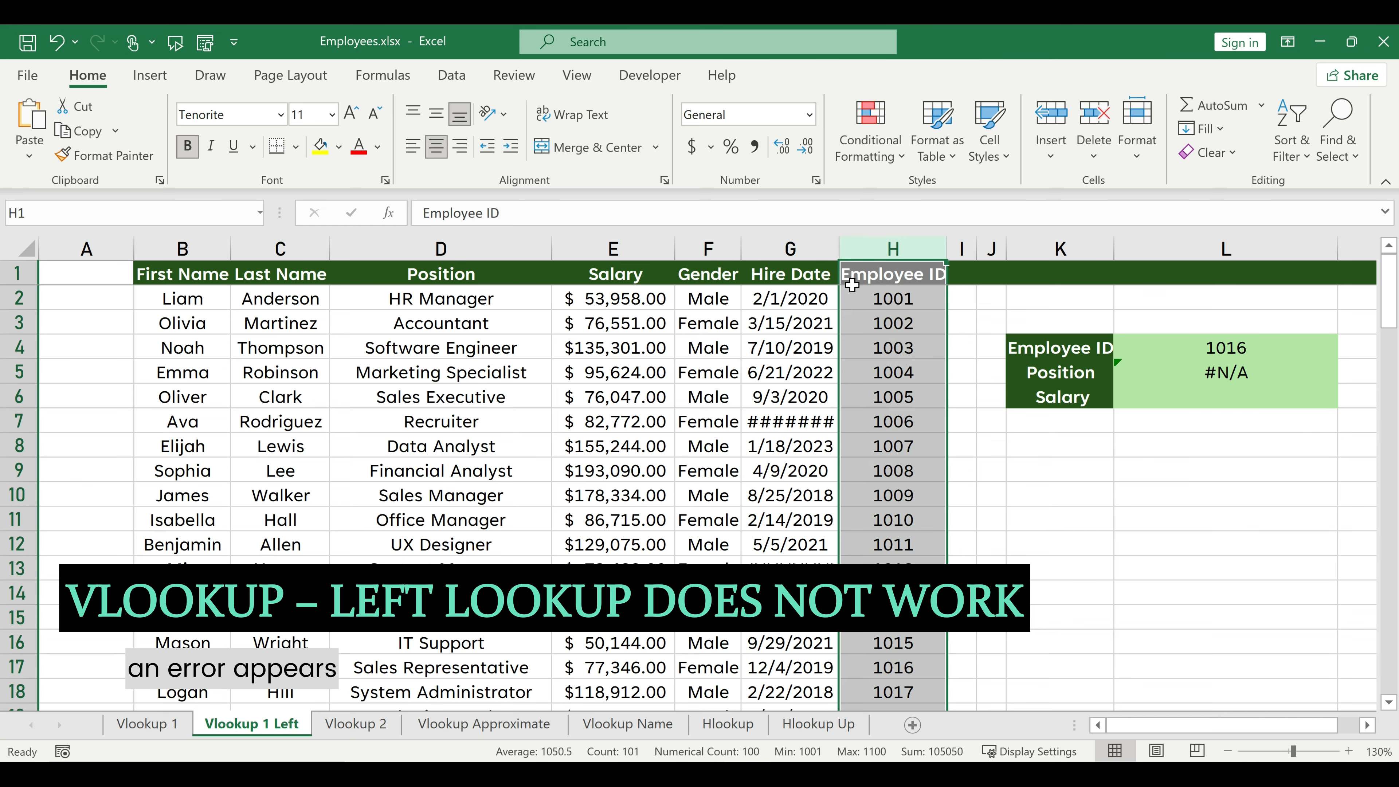
left_click_drag(841, 298, 232, 275)
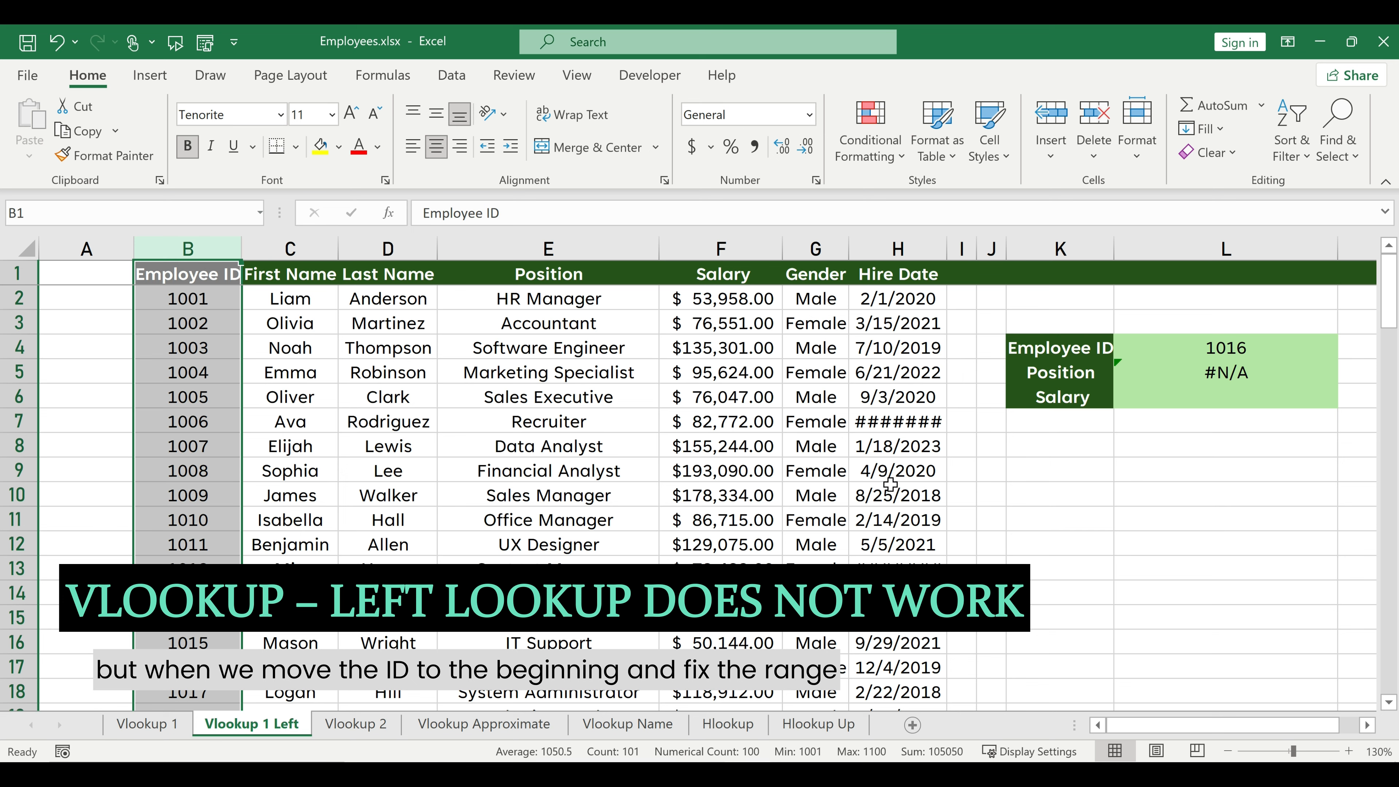
Correct the Position formula in L5 to =VLOOKUP(L4,B:H,4,0) and select row 17 to compare the result.
left_click(1178, 367)
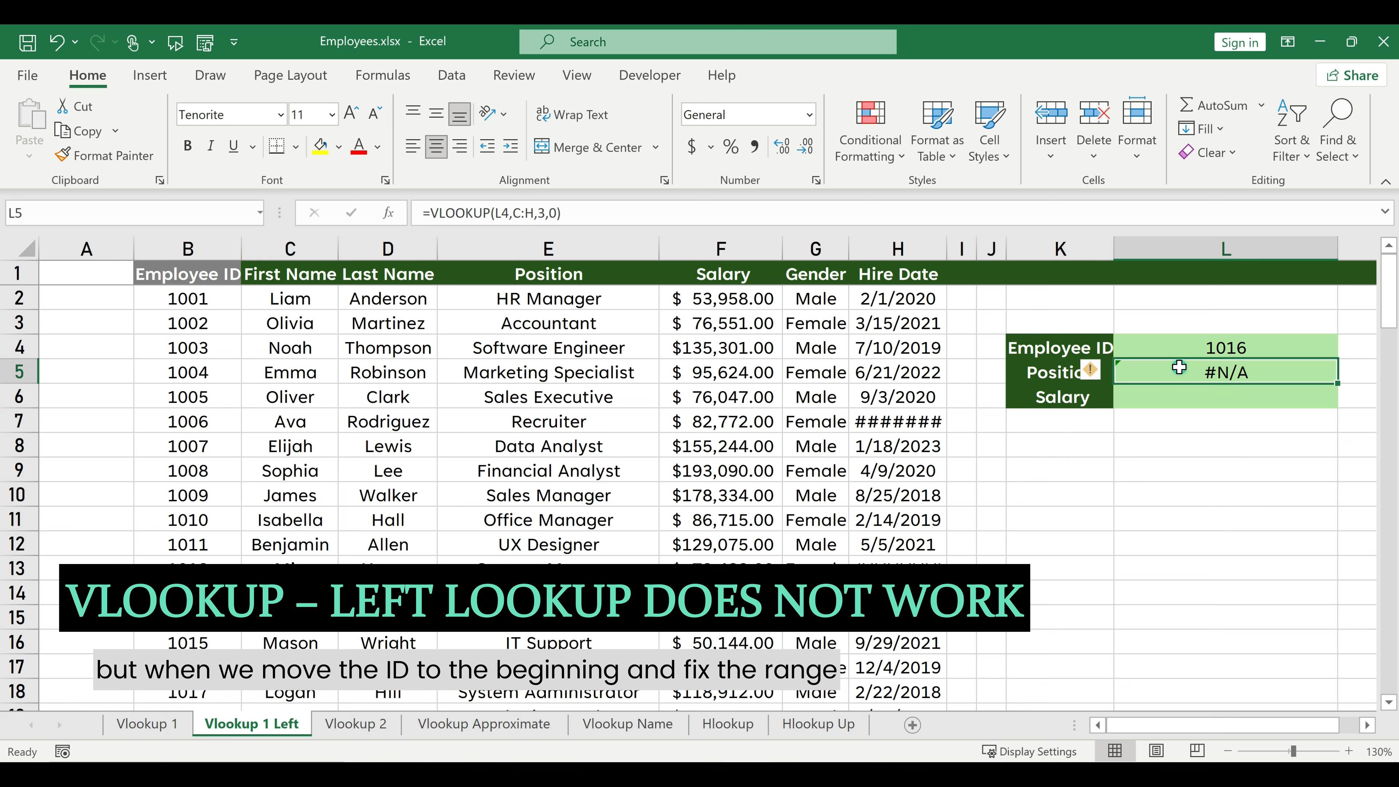
left_click(519, 214)
left_click_drag(534, 214, 534, 214)
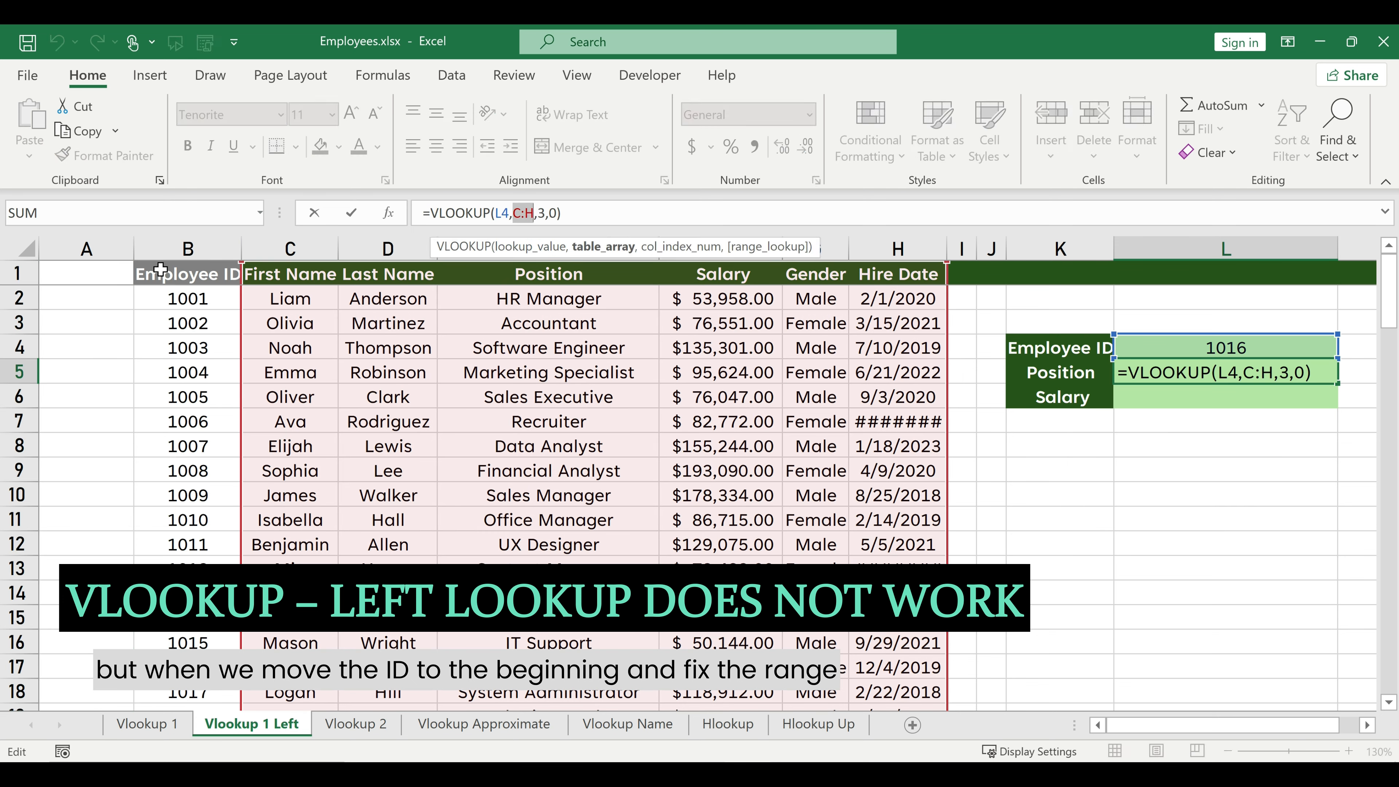
left_click_drag(160, 250, 898, 250)
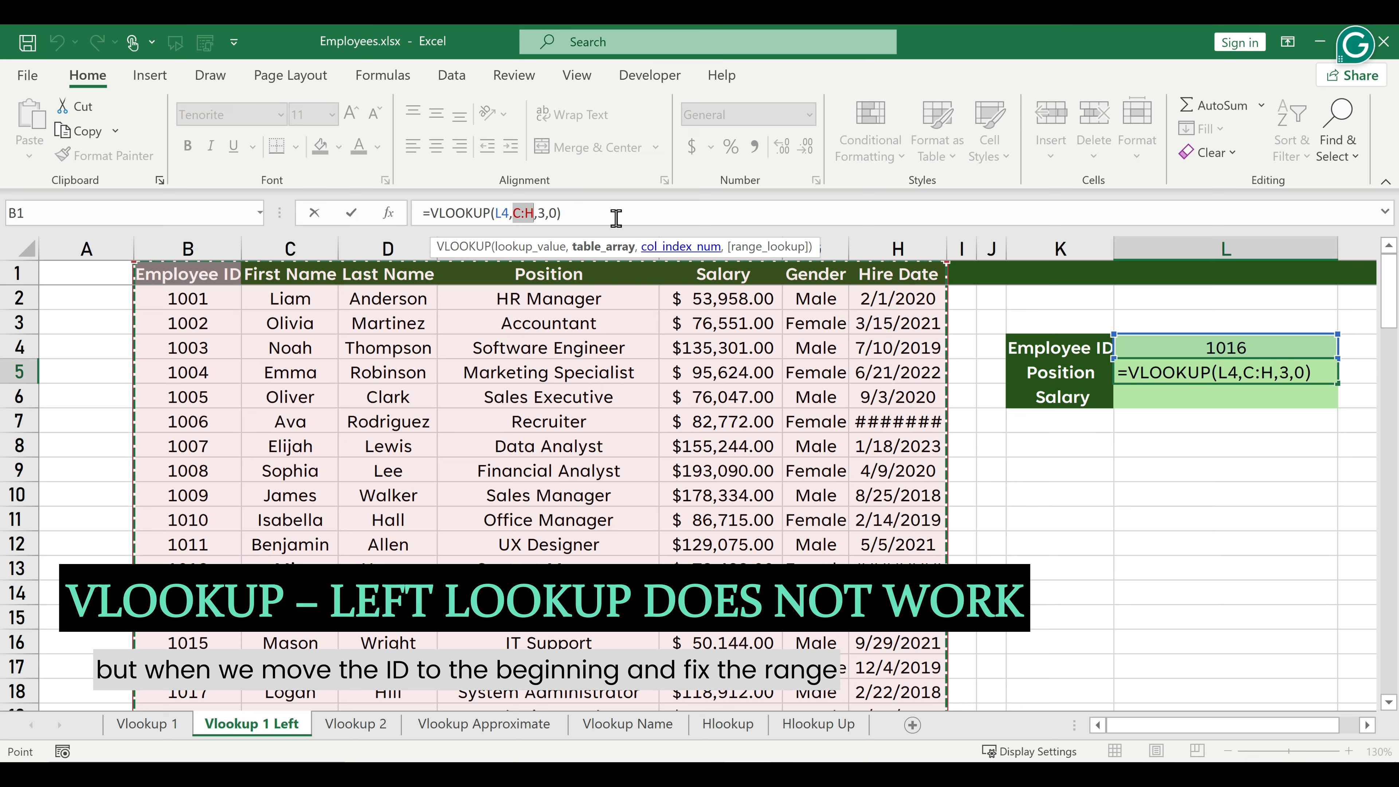
left_click(559, 212)
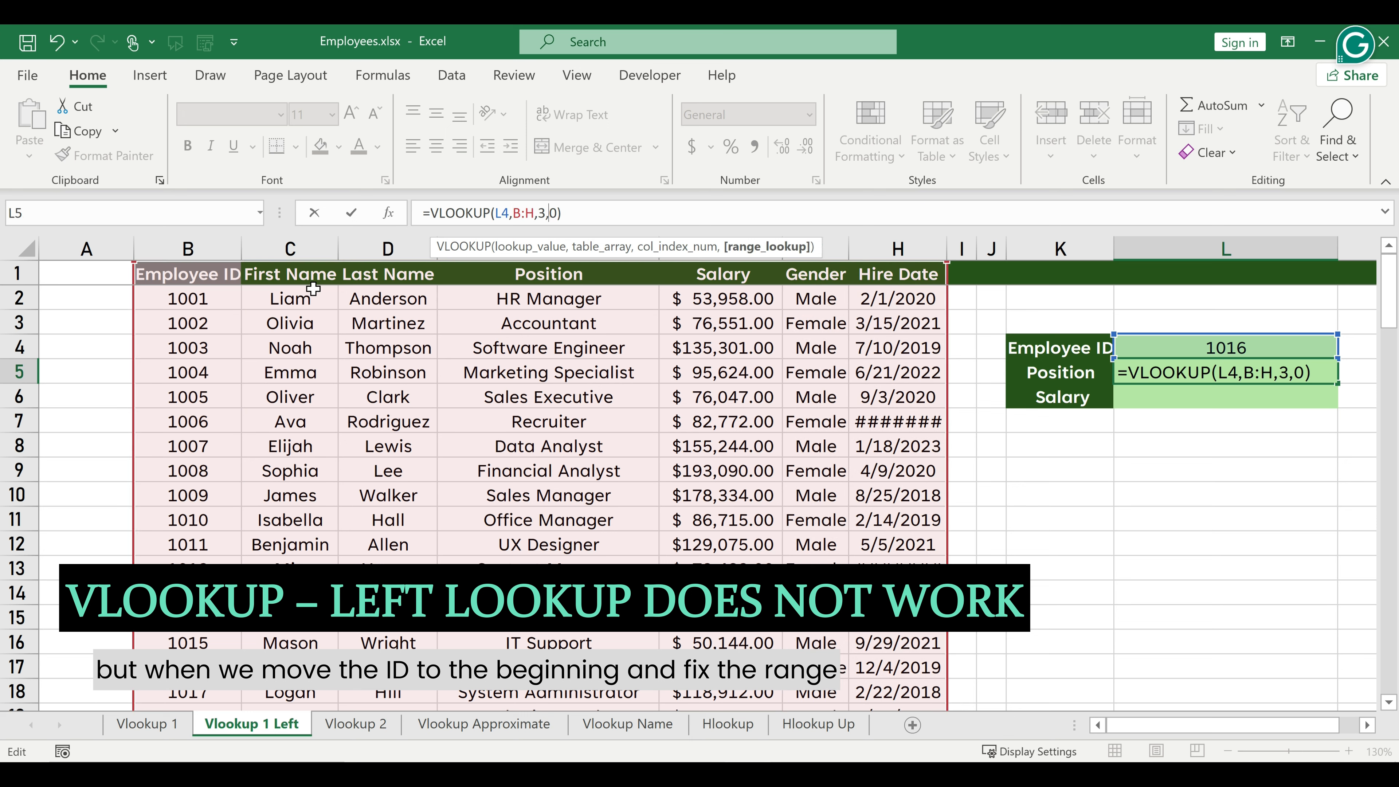
left_click(555, 220)
key("Left")
key("BackSpace")
type("4")
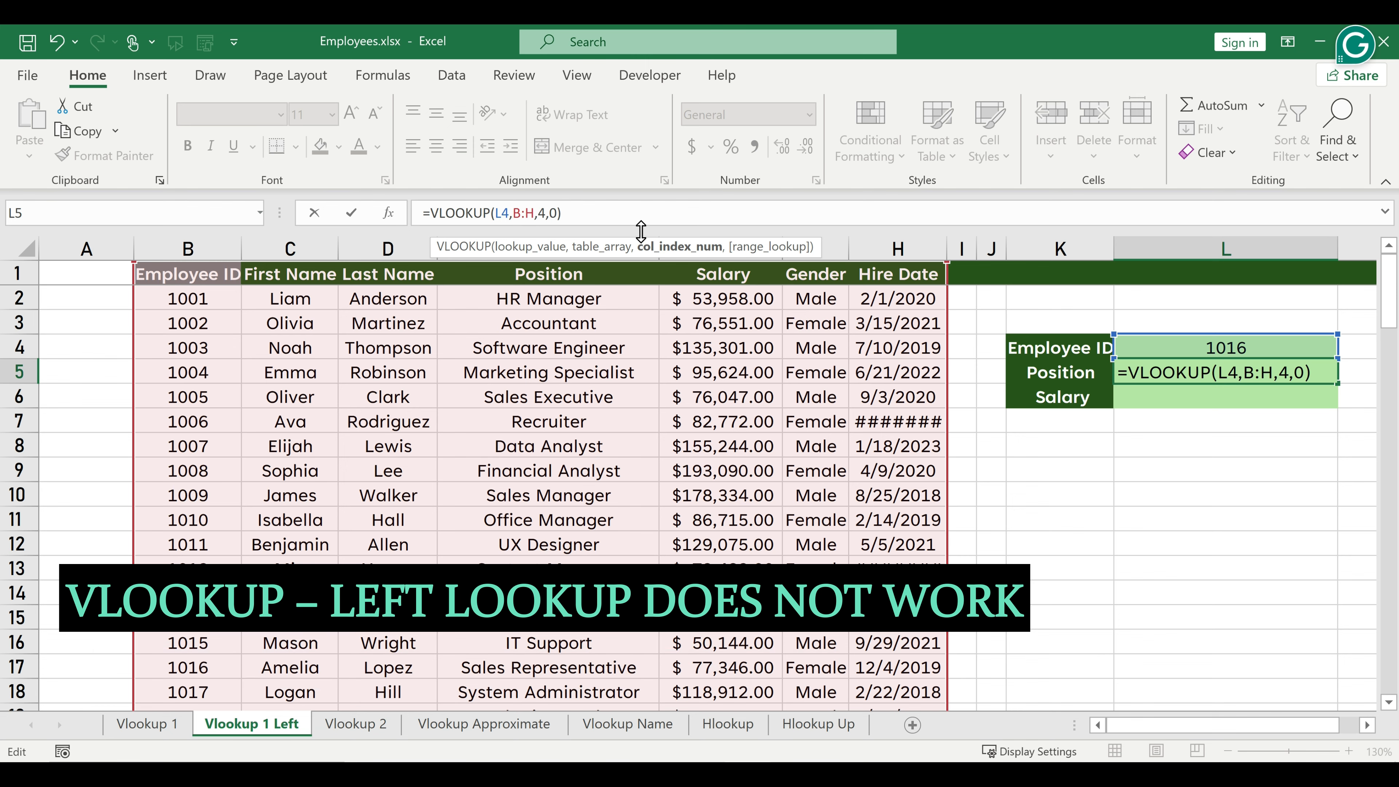
key("Return")
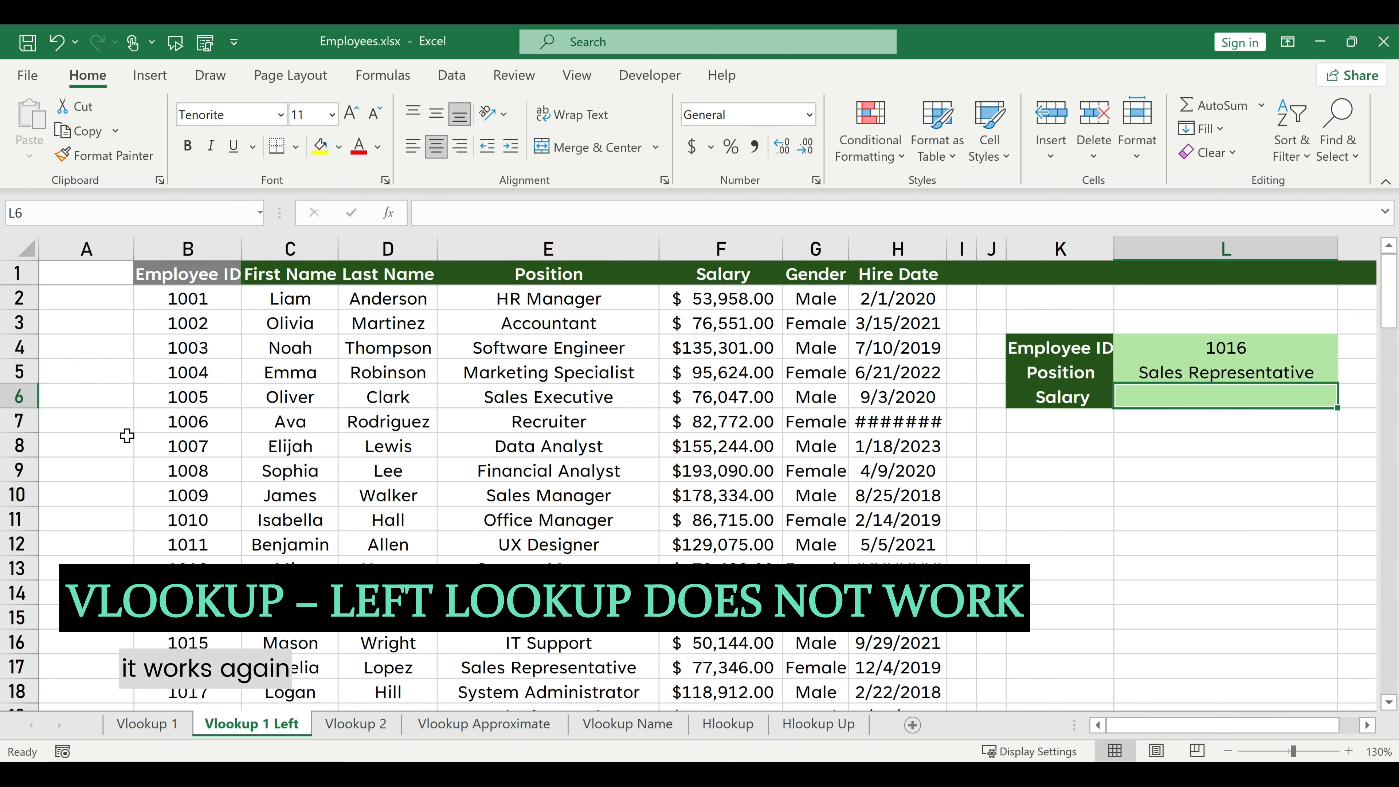
left_click(25, 666)
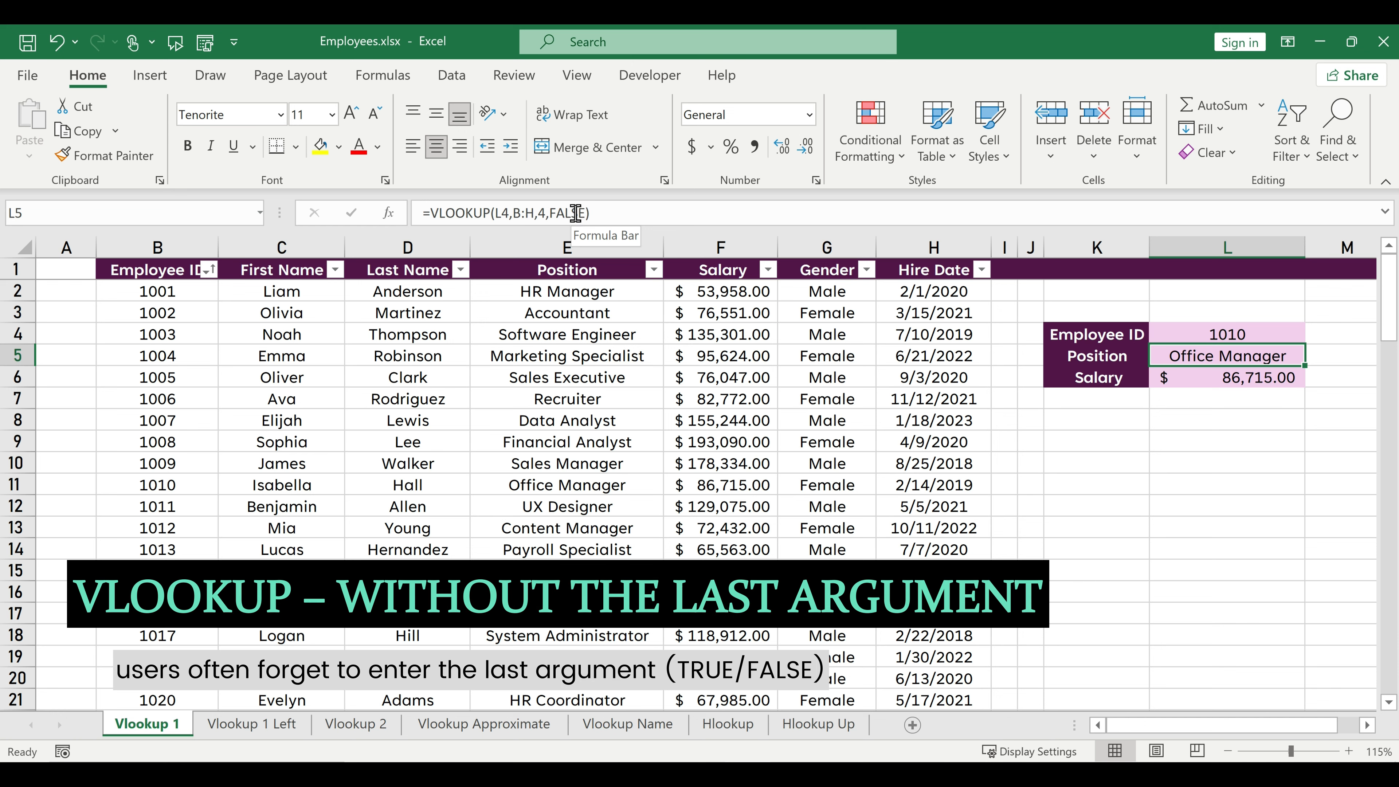
On the Vlookup 1 sheet, remove the FALSE argument from L5, making it =VLOOKUP(L4,B:H,4), and select row 11 to compare.
left_click_drag(547, 212, 592, 212)
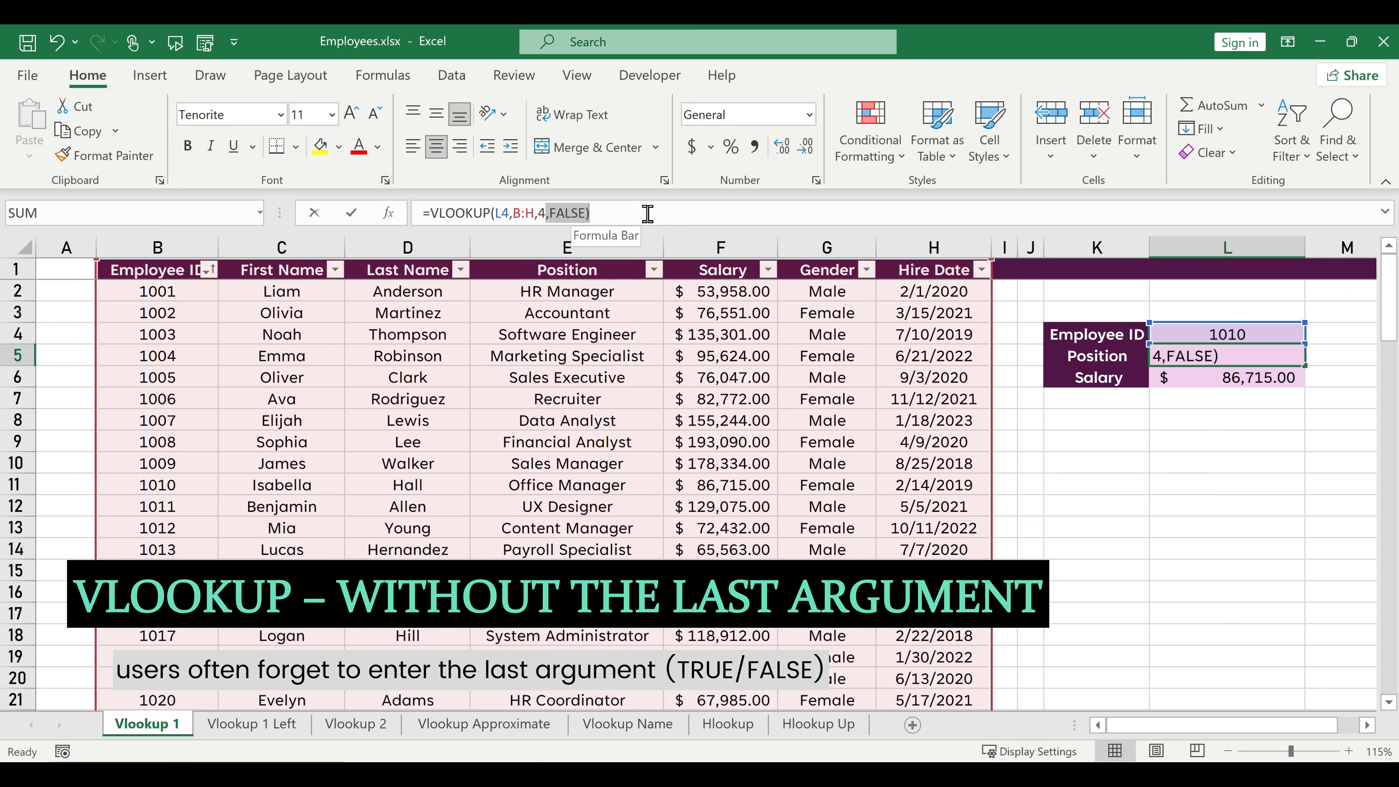
key("BackSpace")
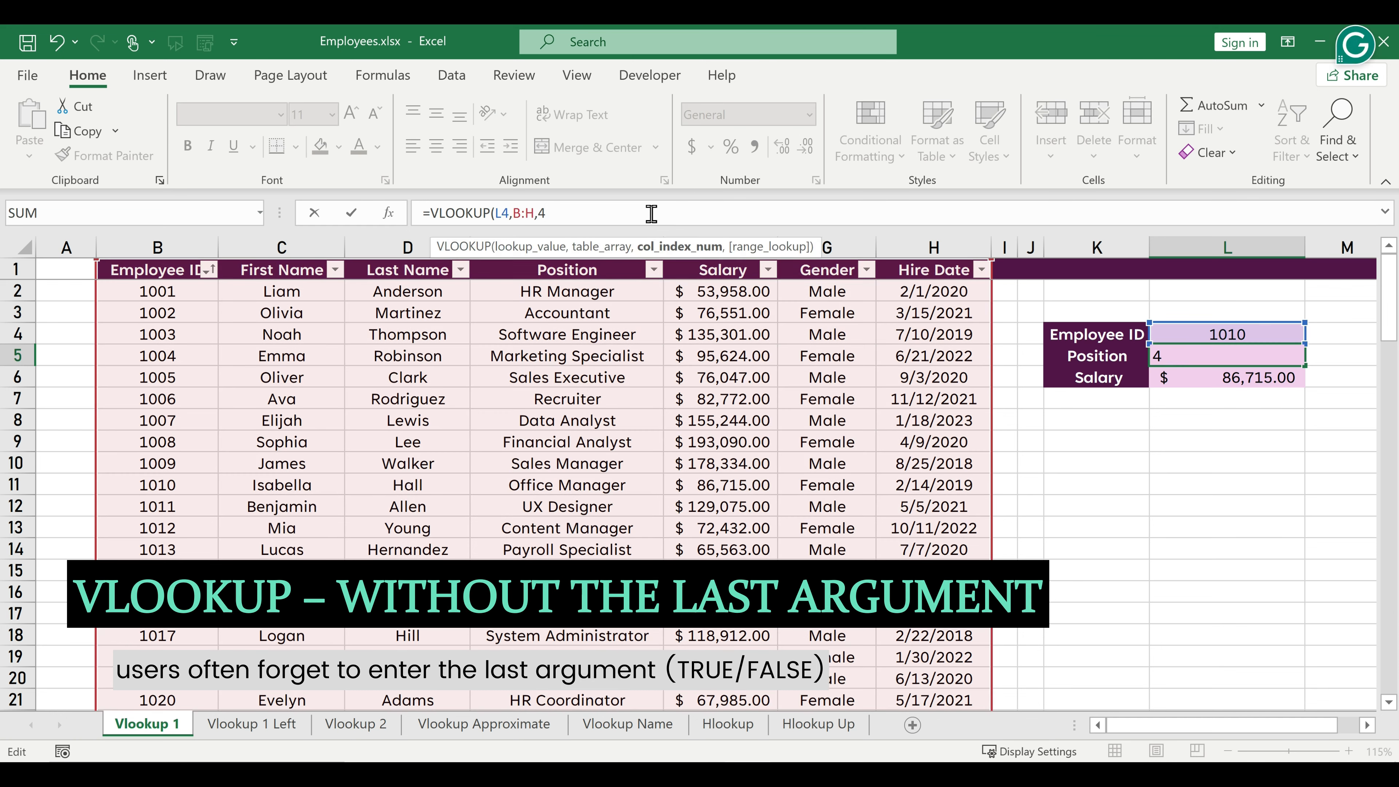
type(")")
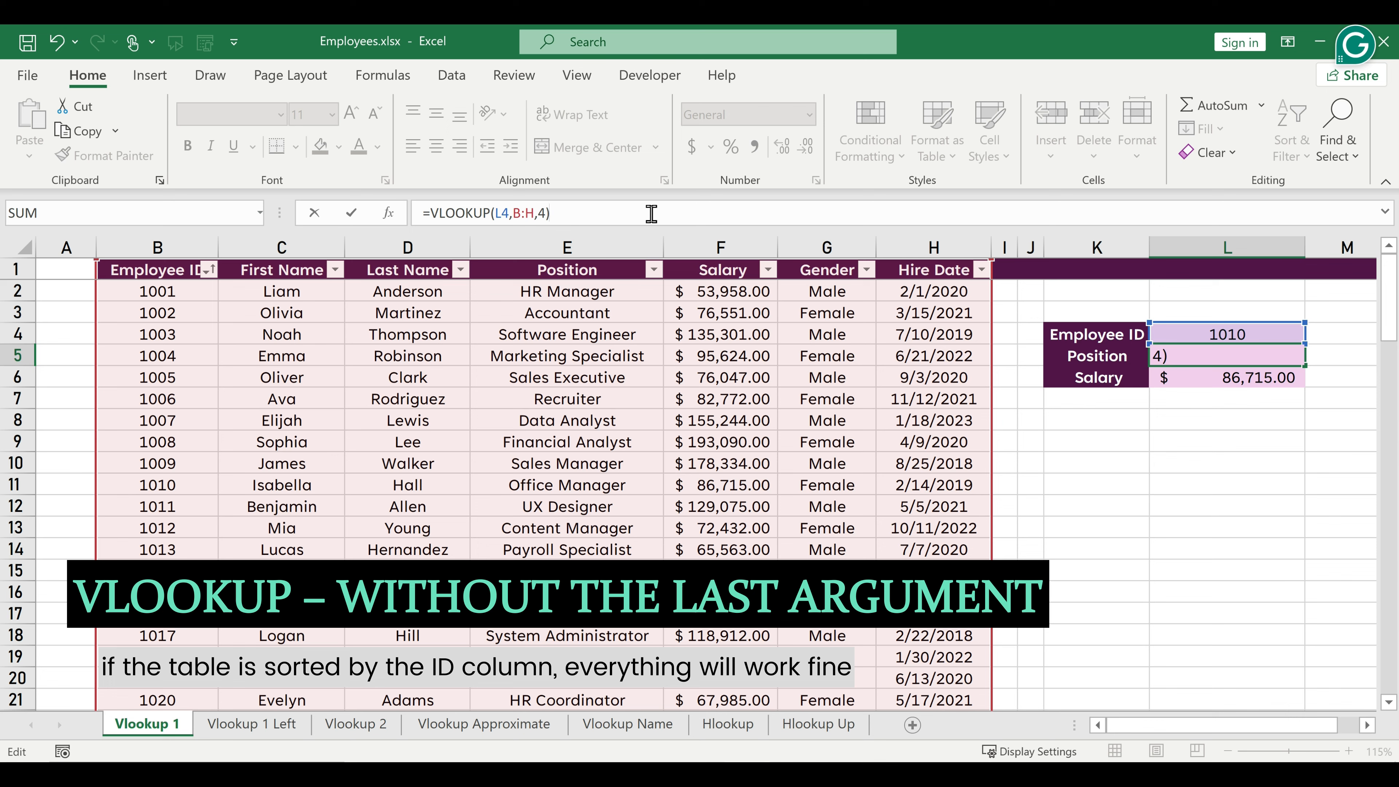
key("Return")
key("Up")
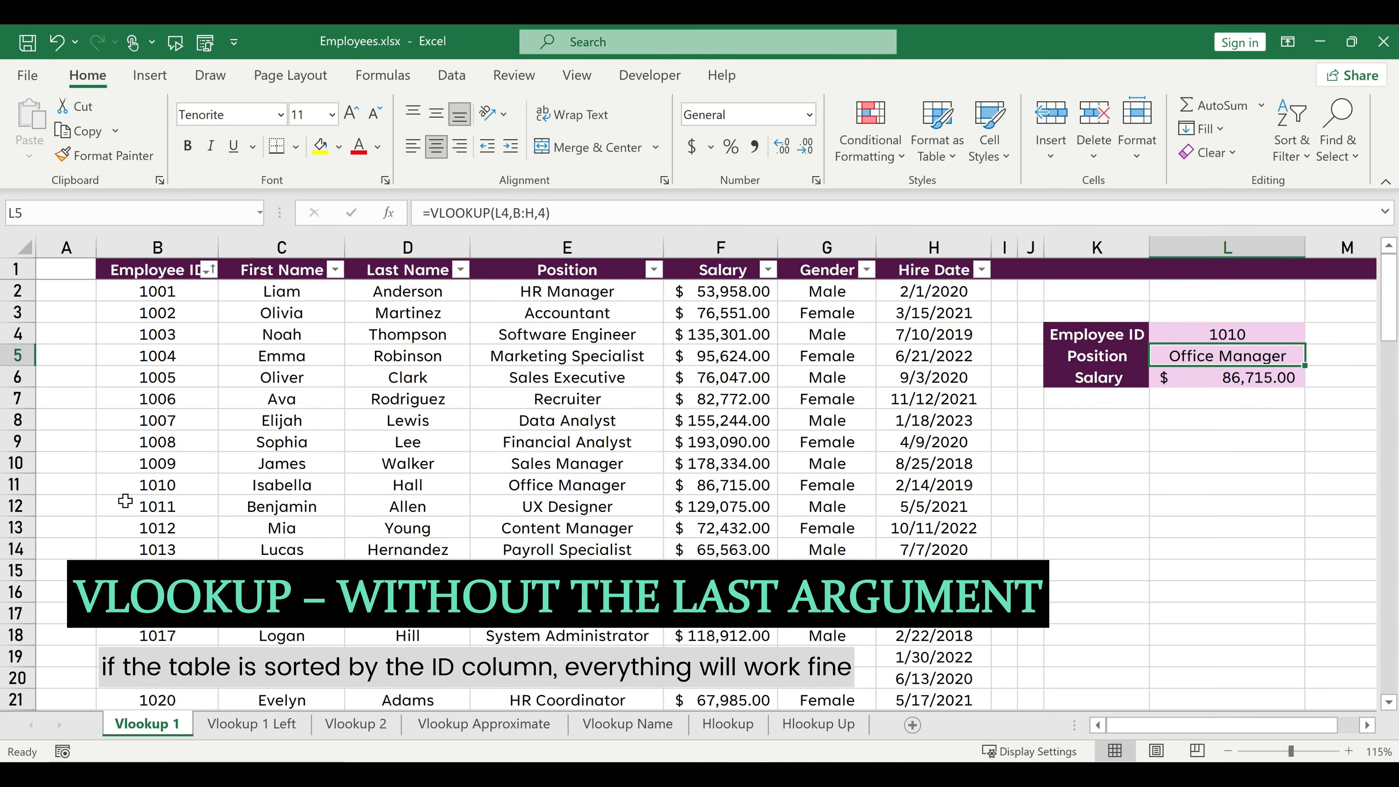
left_click(16, 485)
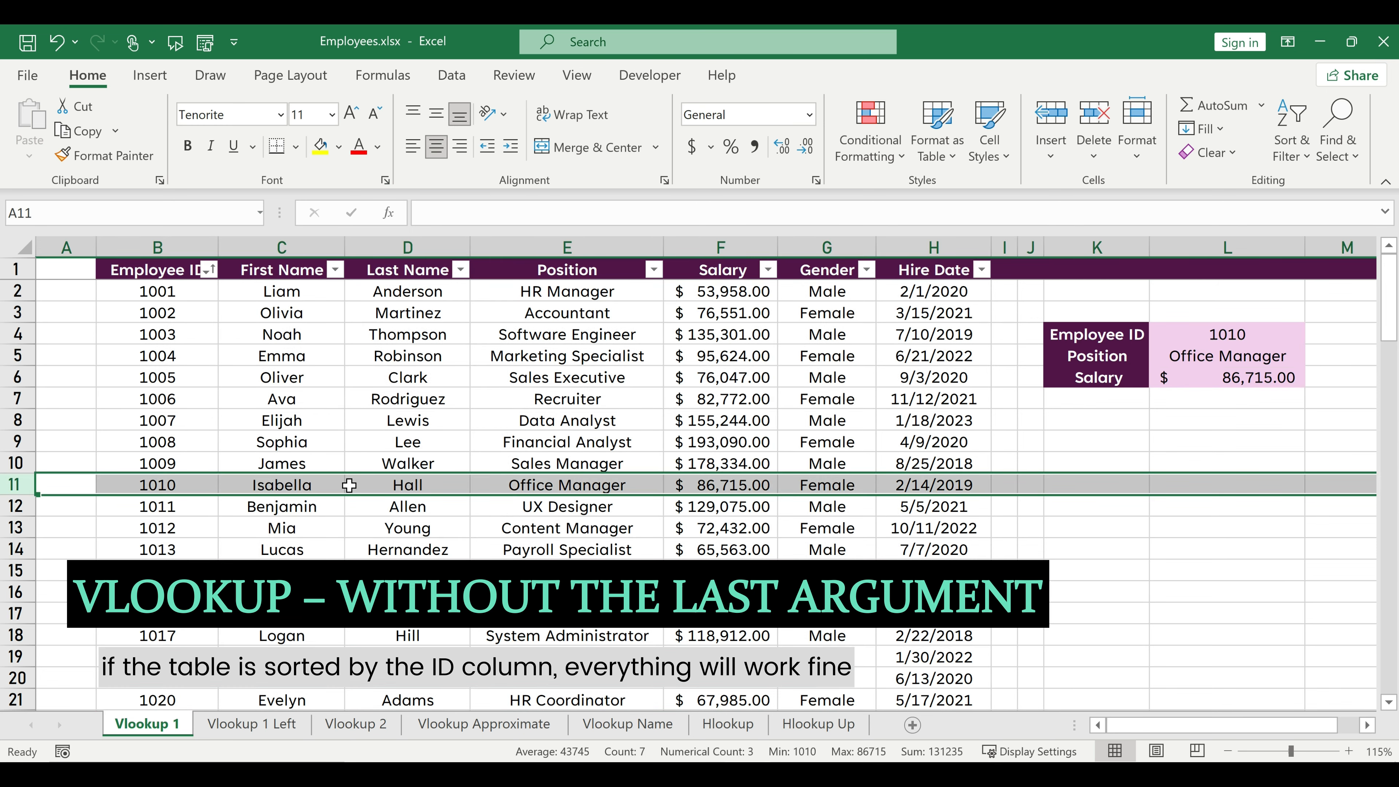
Sort the employee table by Last Name in ascending order.
left_click(413, 408)
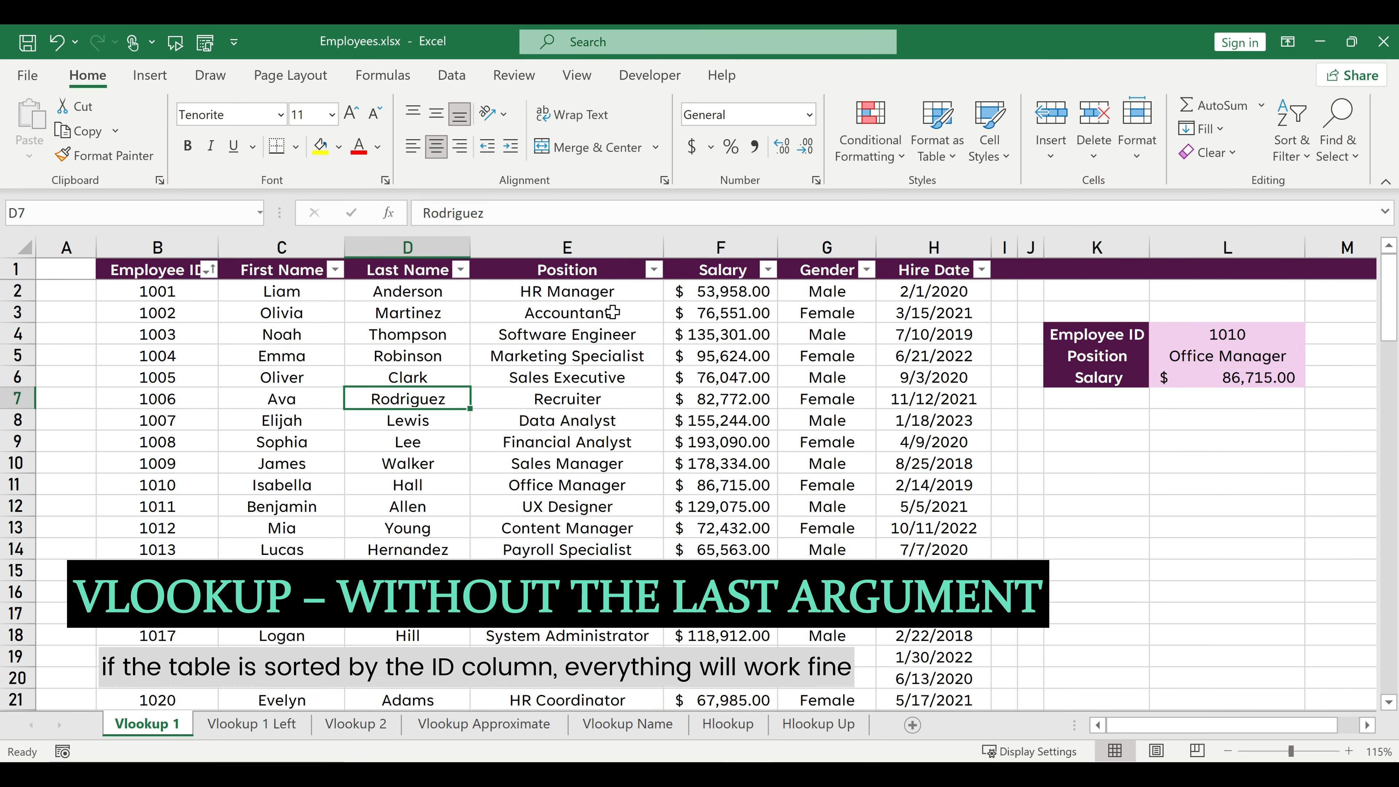
left_click(461, 270)
left_click(237, 232)
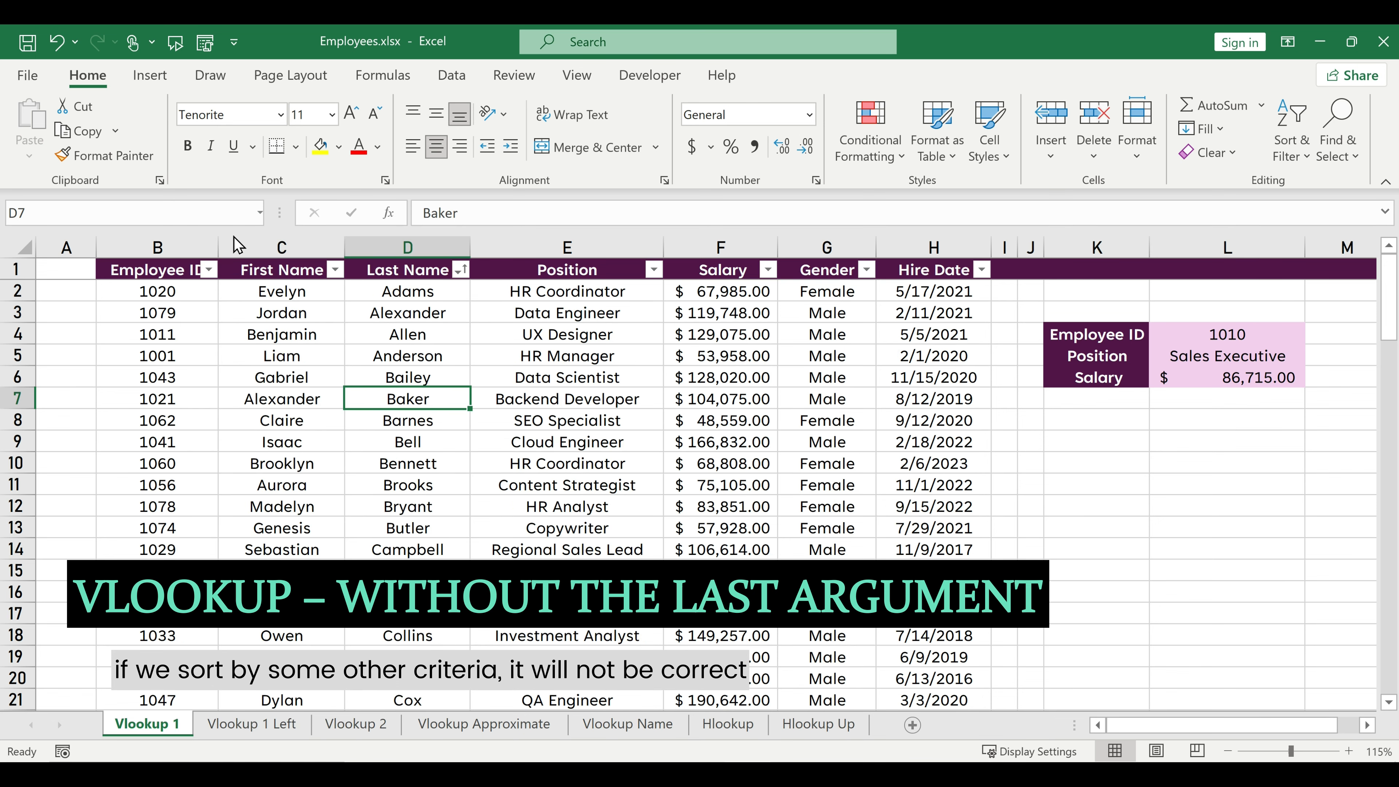
Change the lookup employee ID in L4 to the ID listed in B3, and select row 3 to compare the results.
left_click(1187, 335)
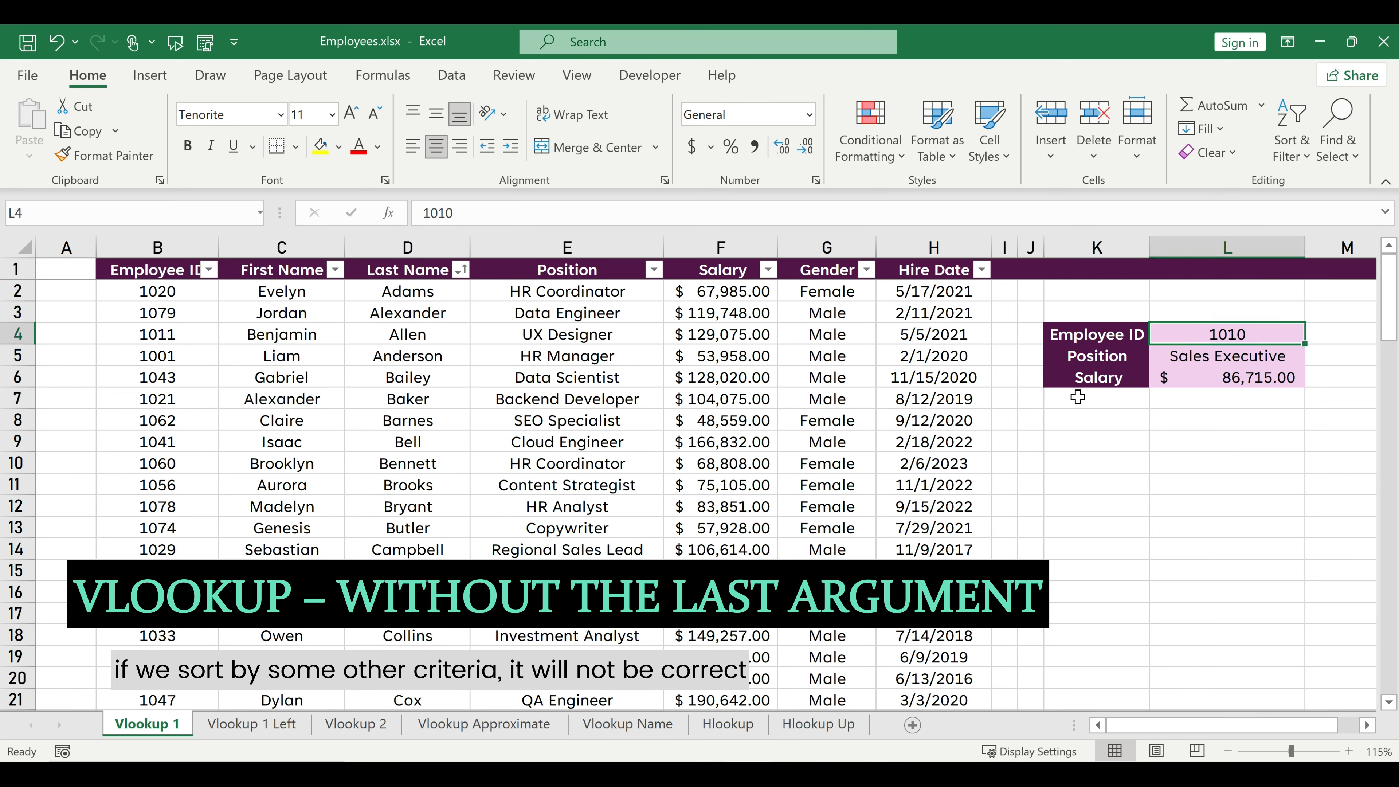
type("1079")
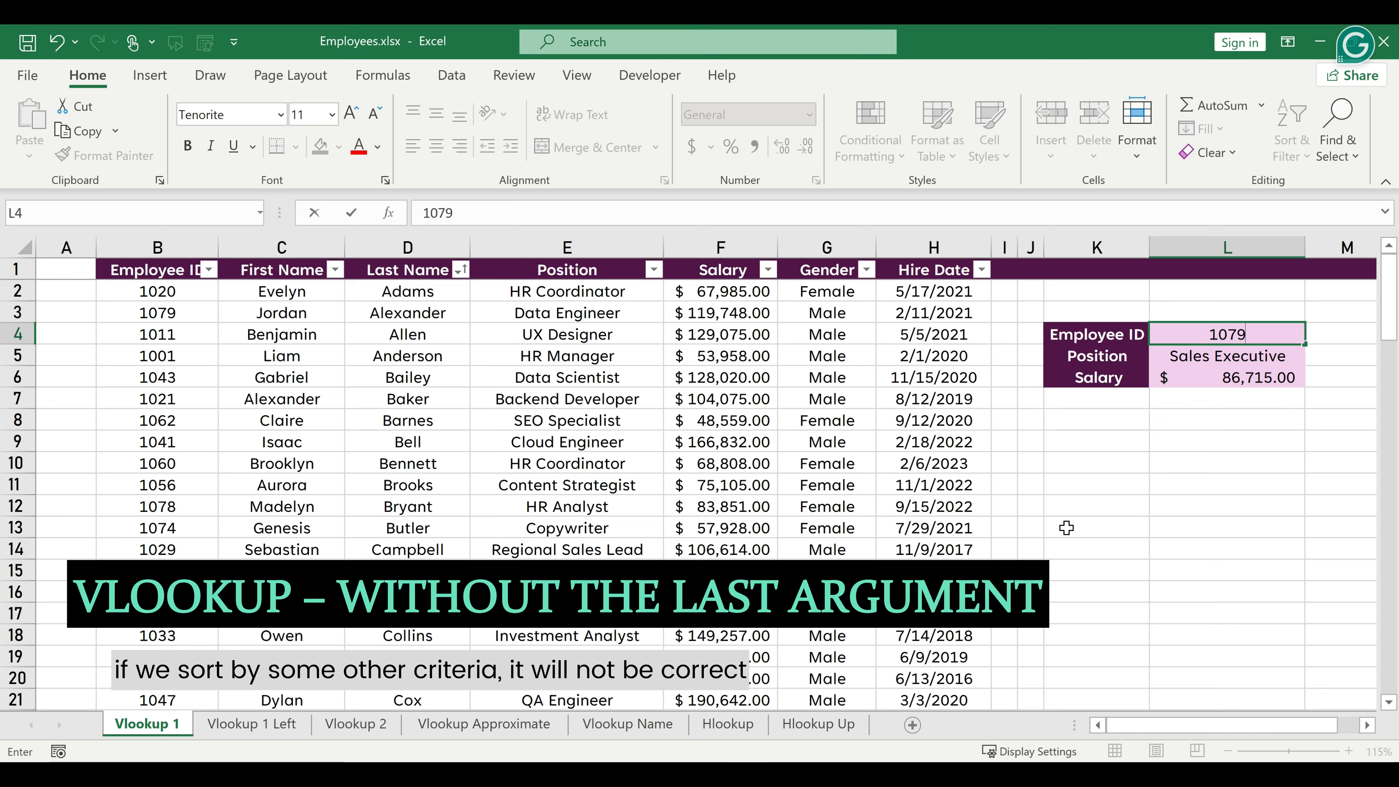
key("Return")
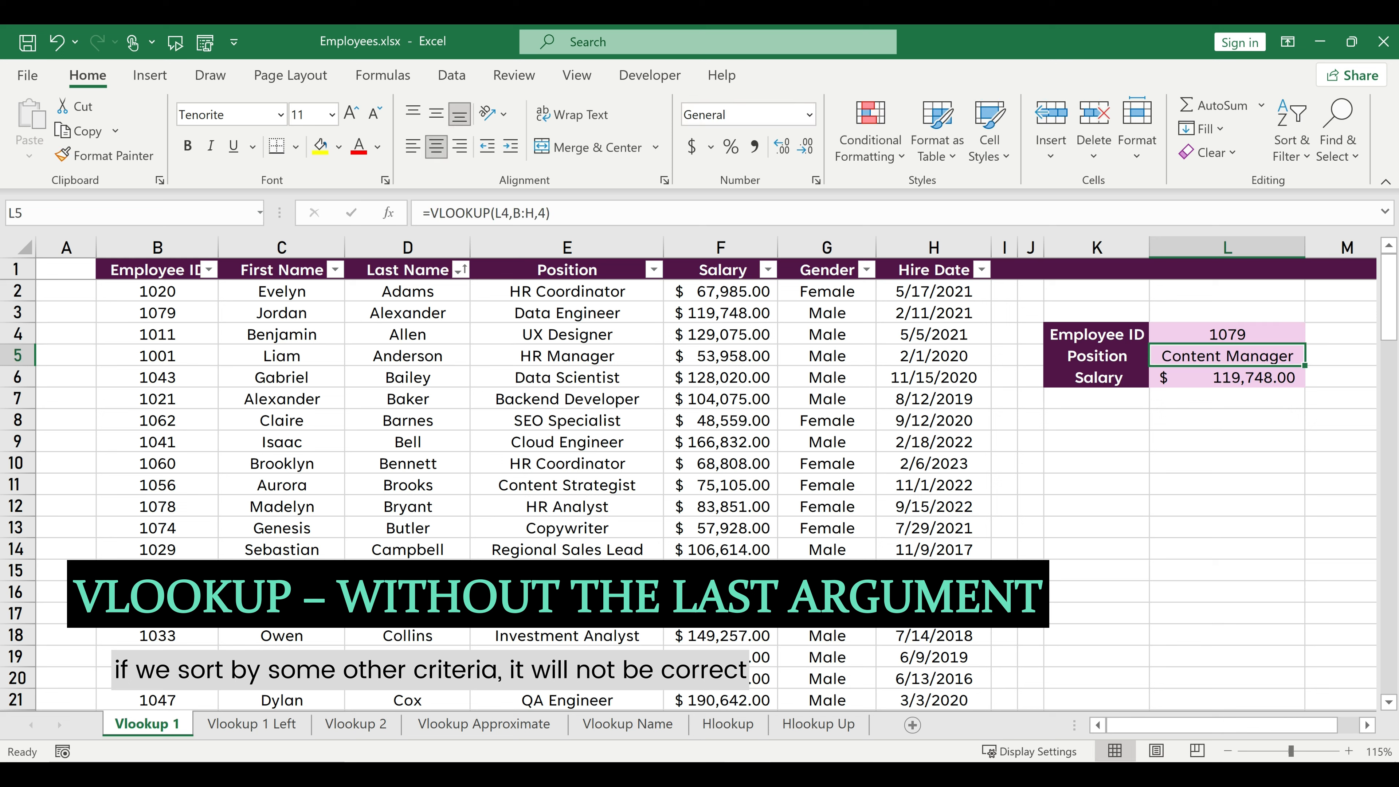
left_click(16, 313)
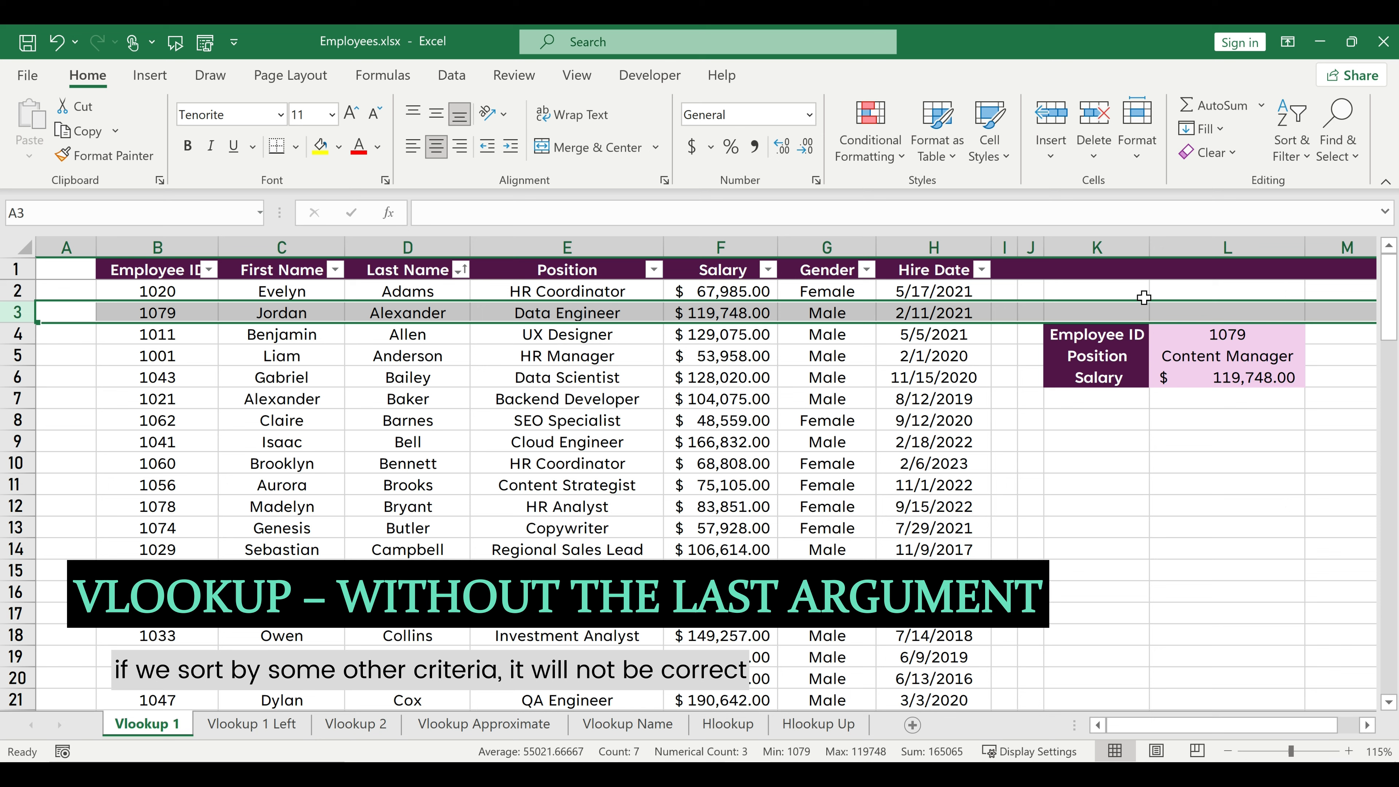
Change the lookup employee ID in L4 to the ID listed in B19, and select row 19 to compare the results.
left_click(1194, 343)
type("1039")
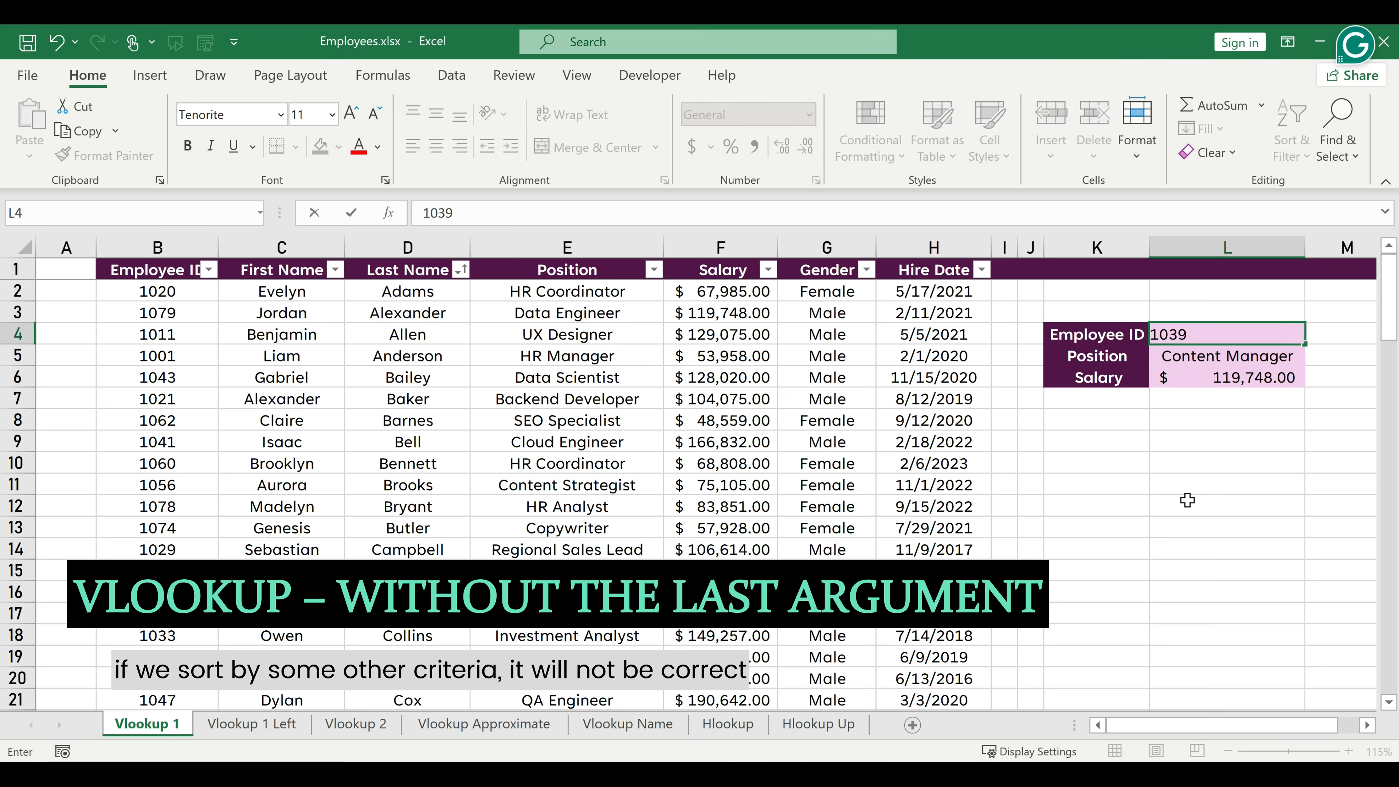
key("ctrl+Return")
key("Down")
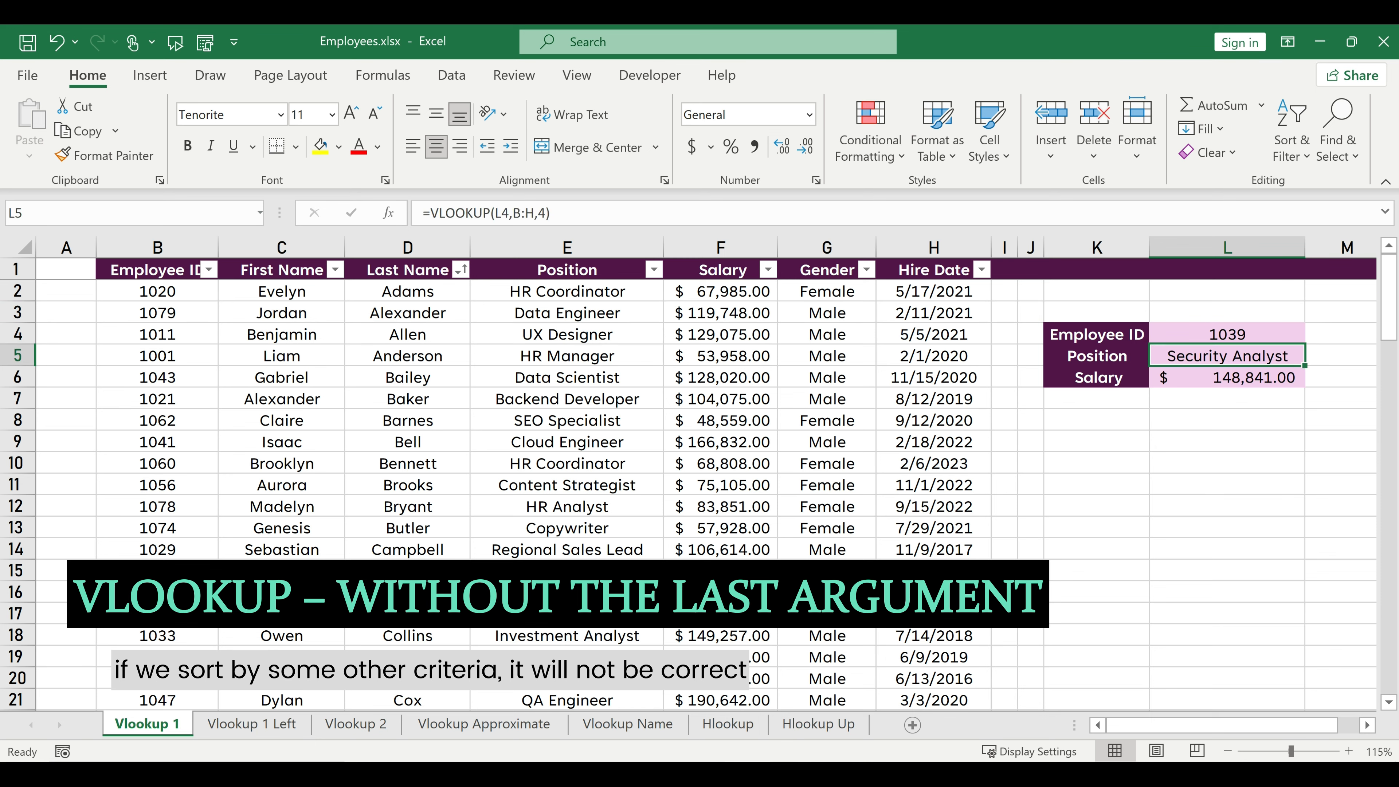
left_click(13, 655)
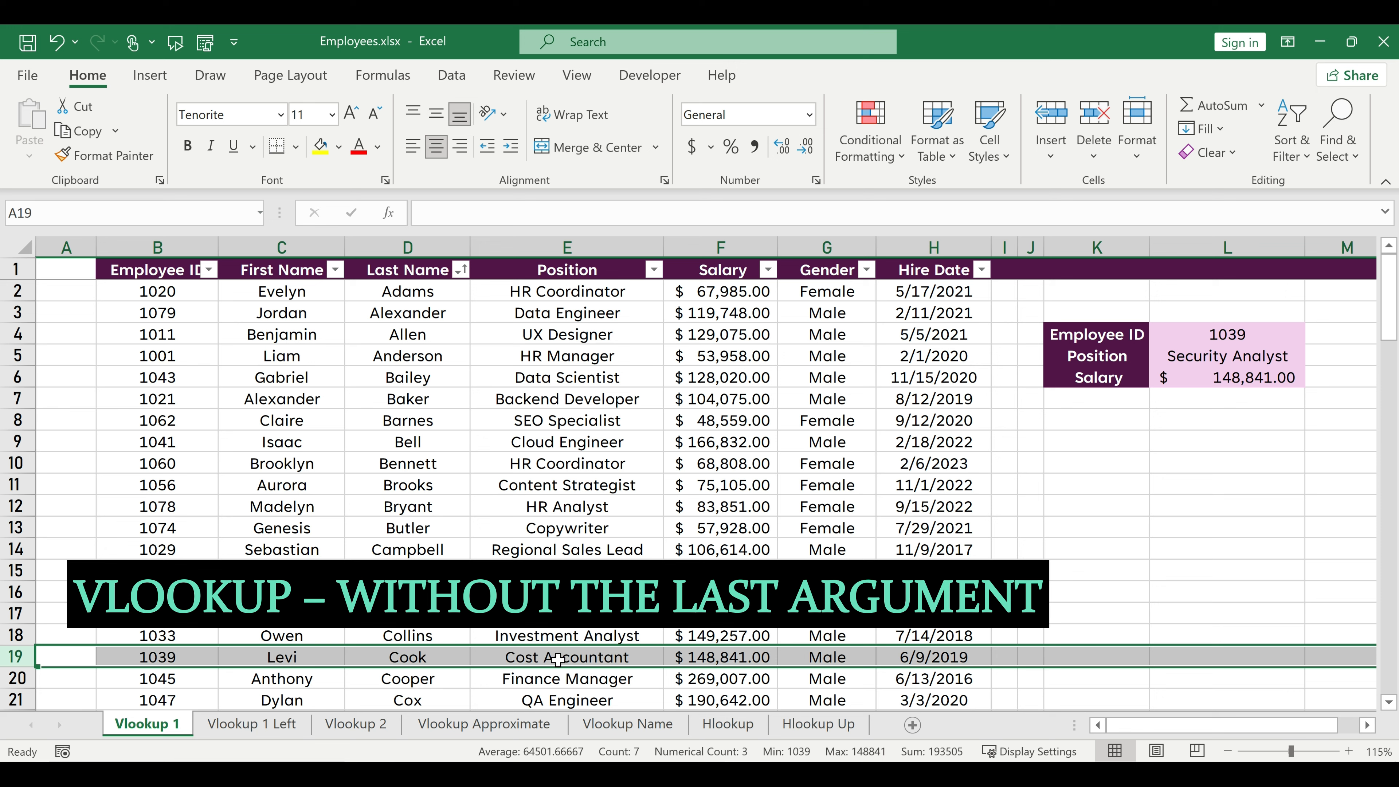
Add FALSE as the last argument of the Position formula in L5, making it =VLOOKUP(L4,B:H,4,FALSE).
left_click(1221, 356)
left_click(606, 218)
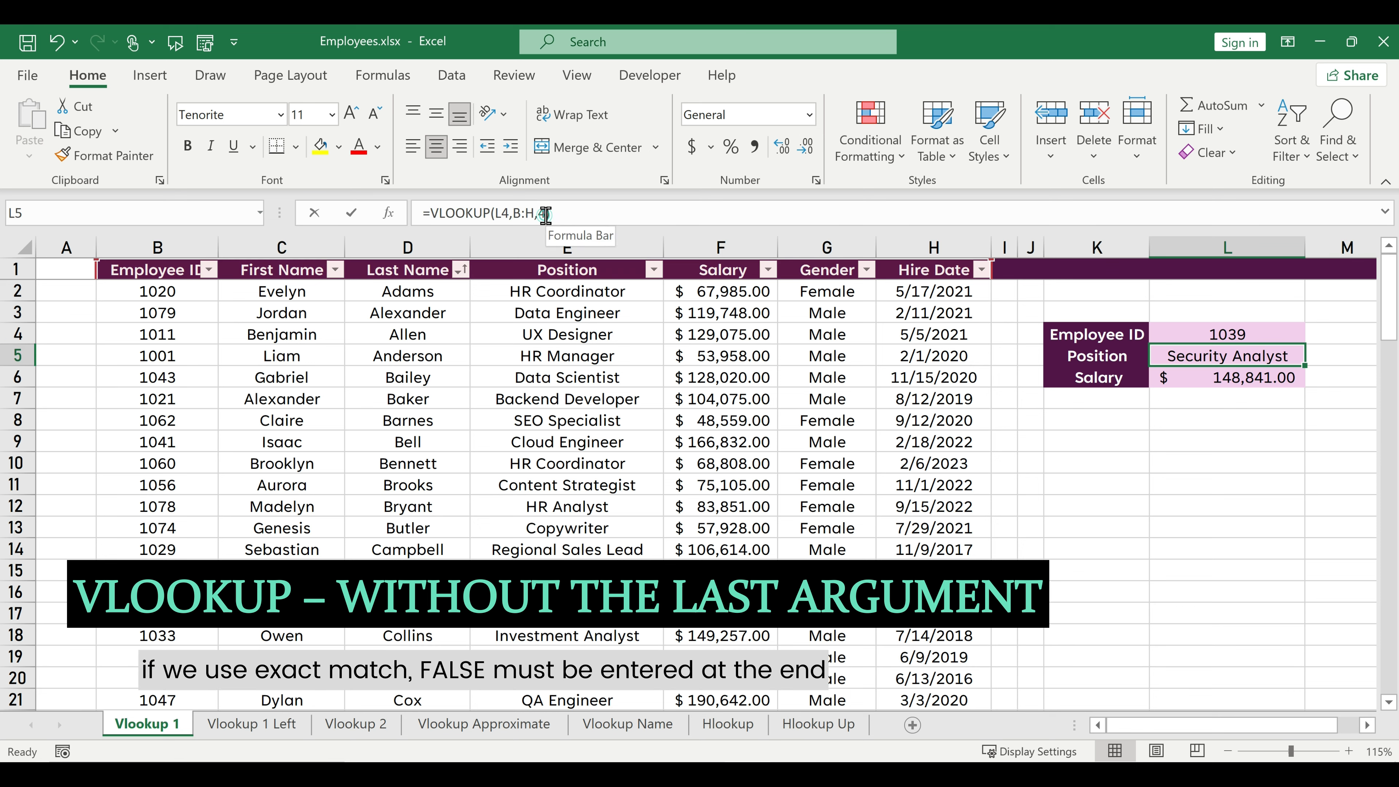
type(",false")
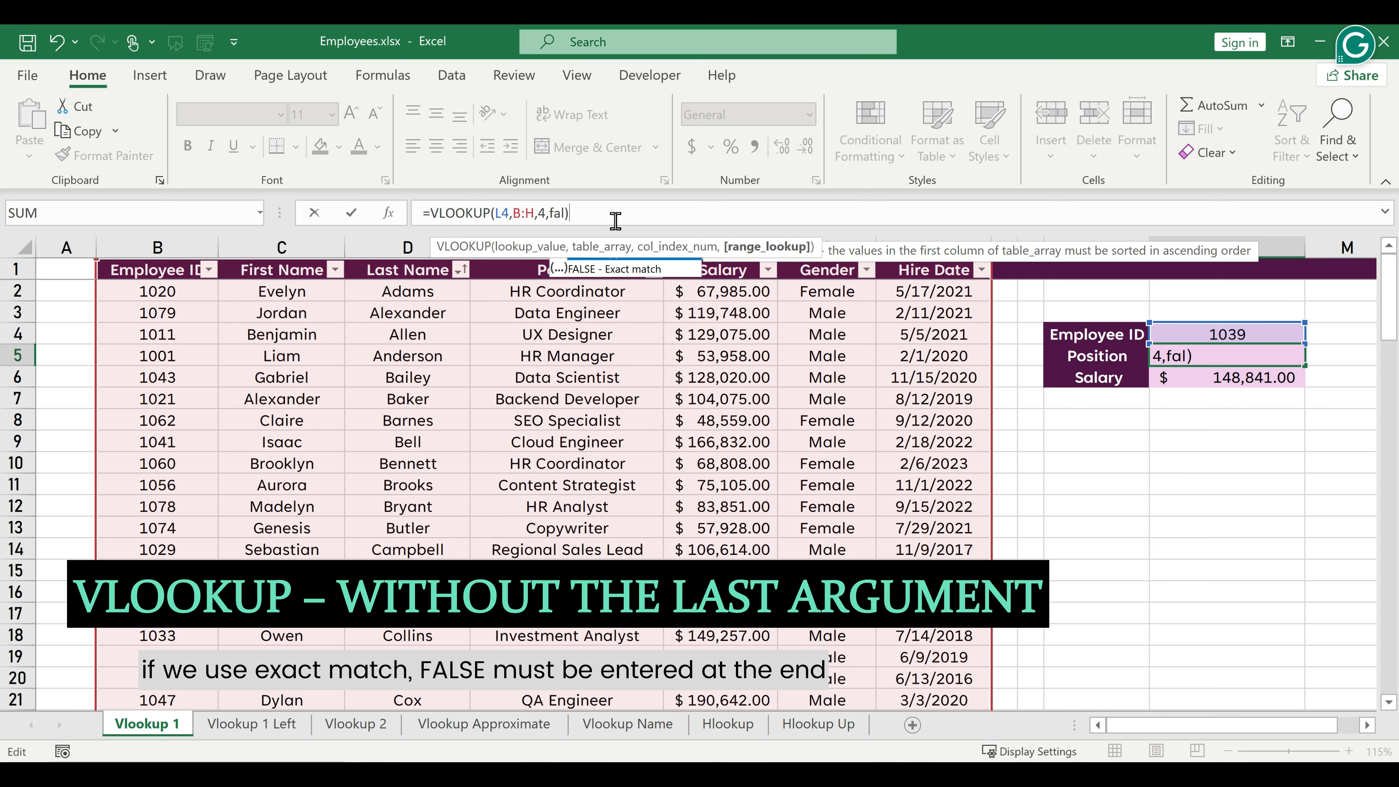
key("Return")
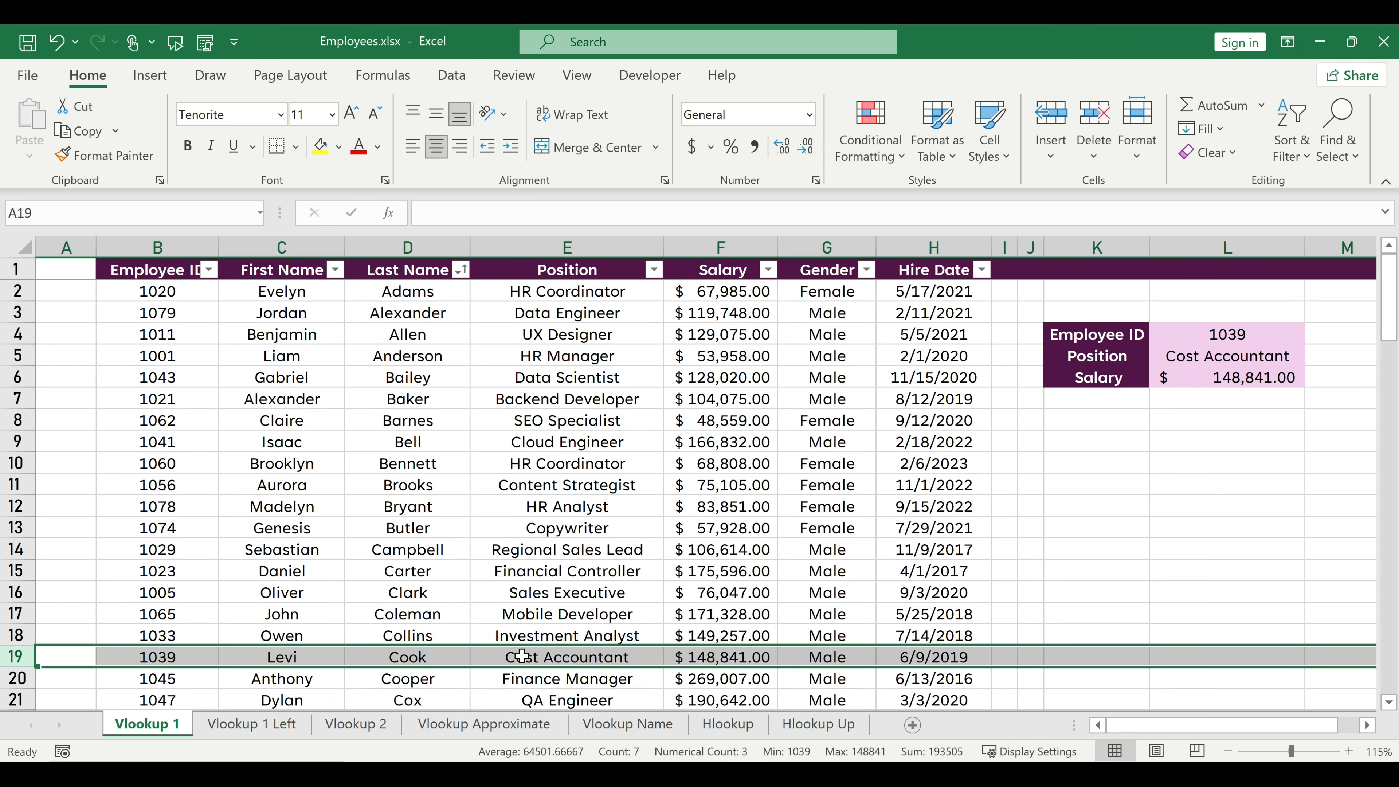
Select the whole employee table on the Vlookup 1 sheet and name the range emp.
left_click(158, 271)
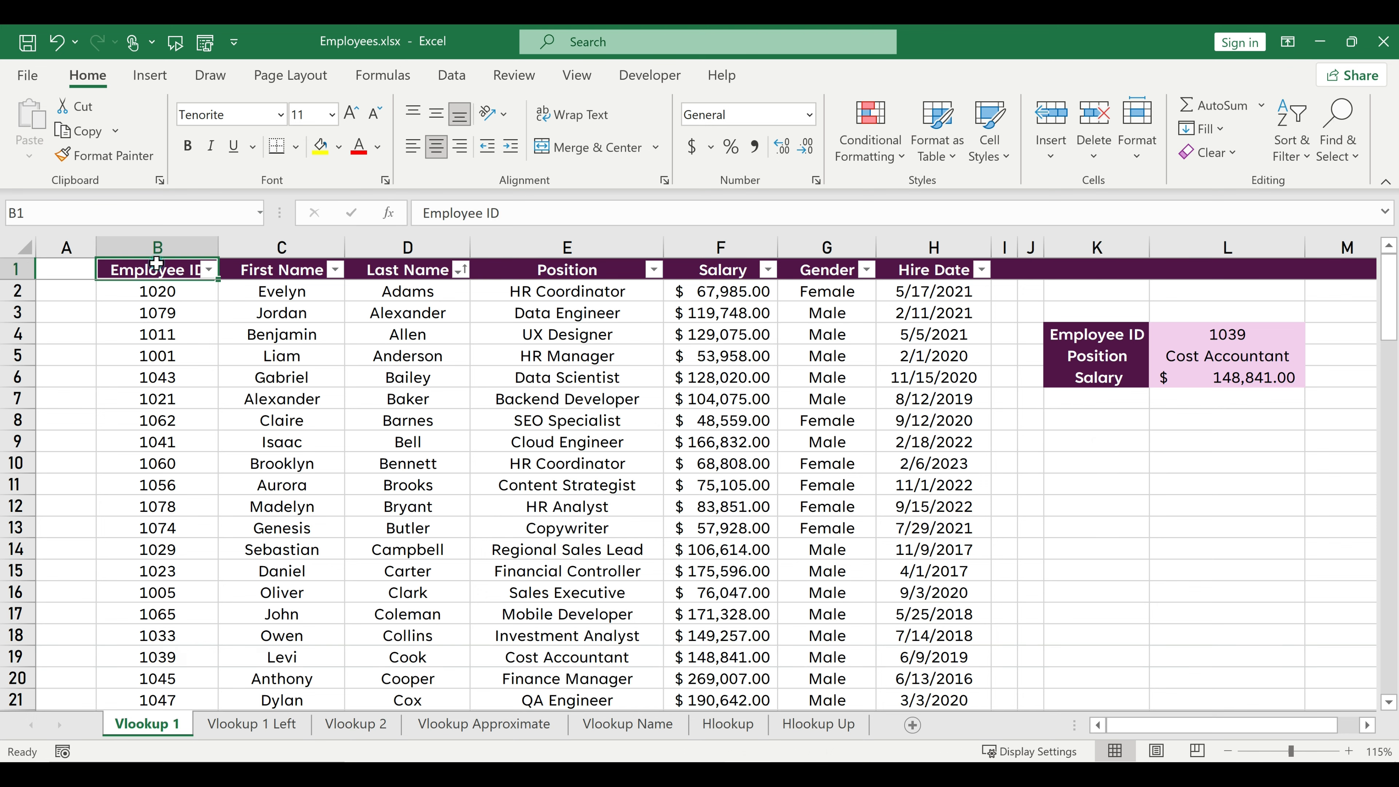
key("ctrl+a")
scroll(181, 323, "down", 20)
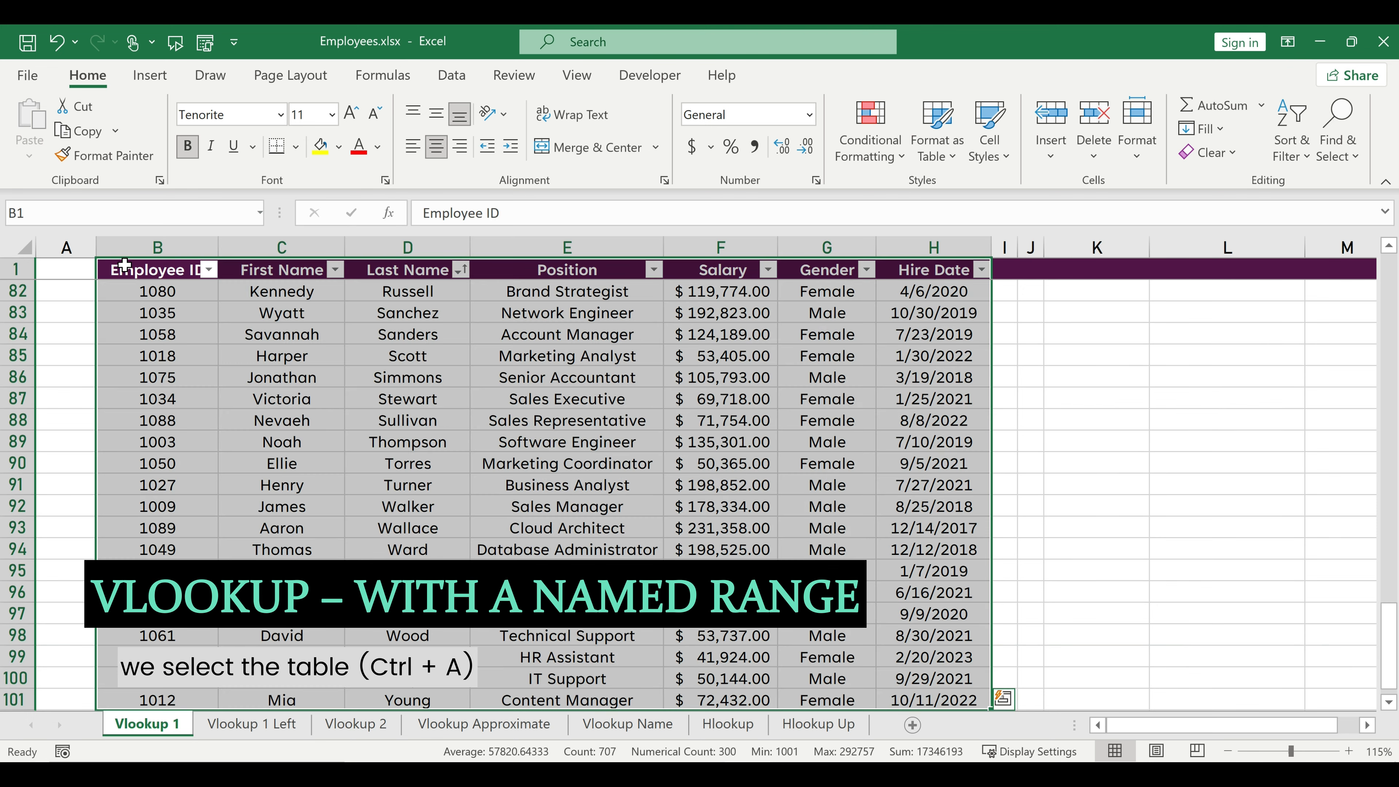
left_click(84, 214)
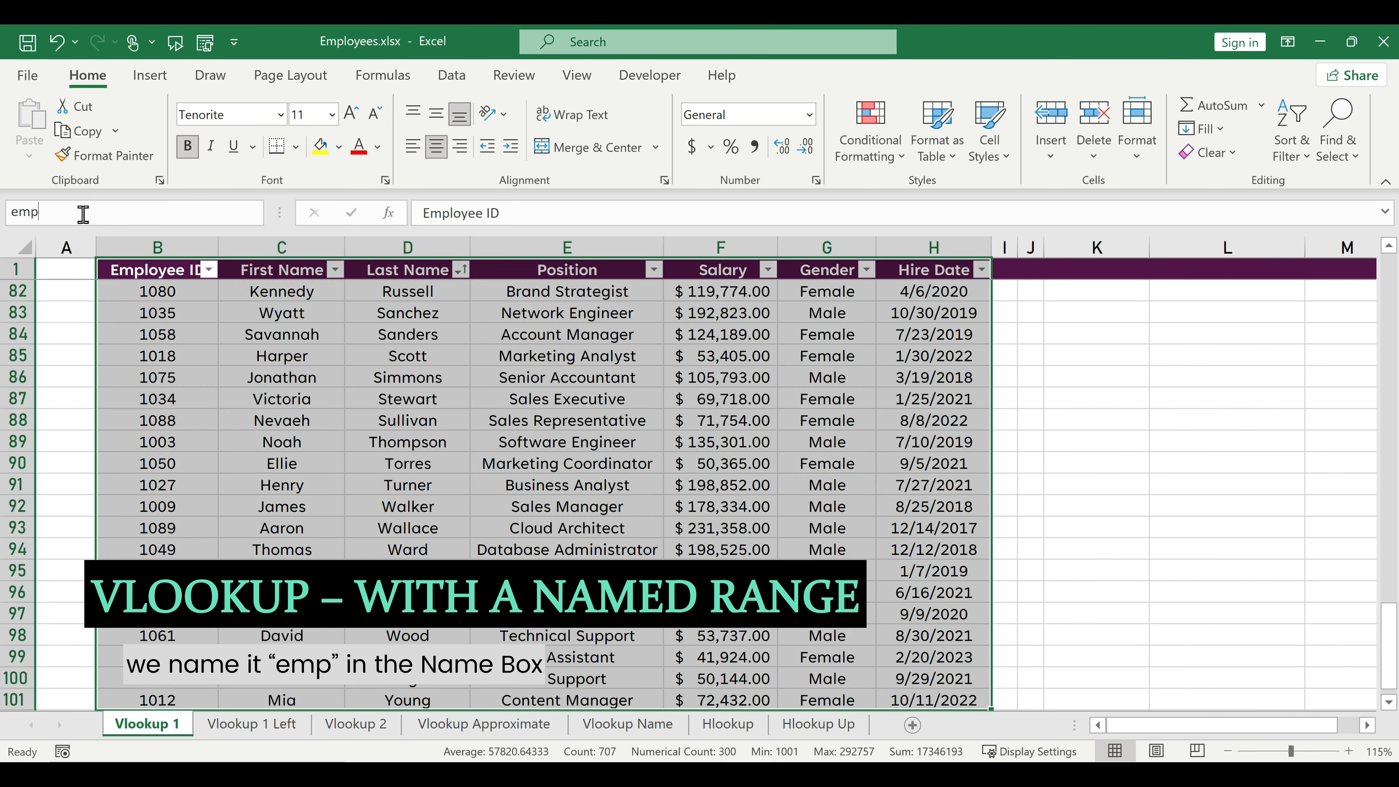
left_click(259, 406)
On the Vlookup 2 sheet, enter =VLOOKUP(A2,emp,2,0) in B2 to retrieve the first name.
left_click(355, 723)
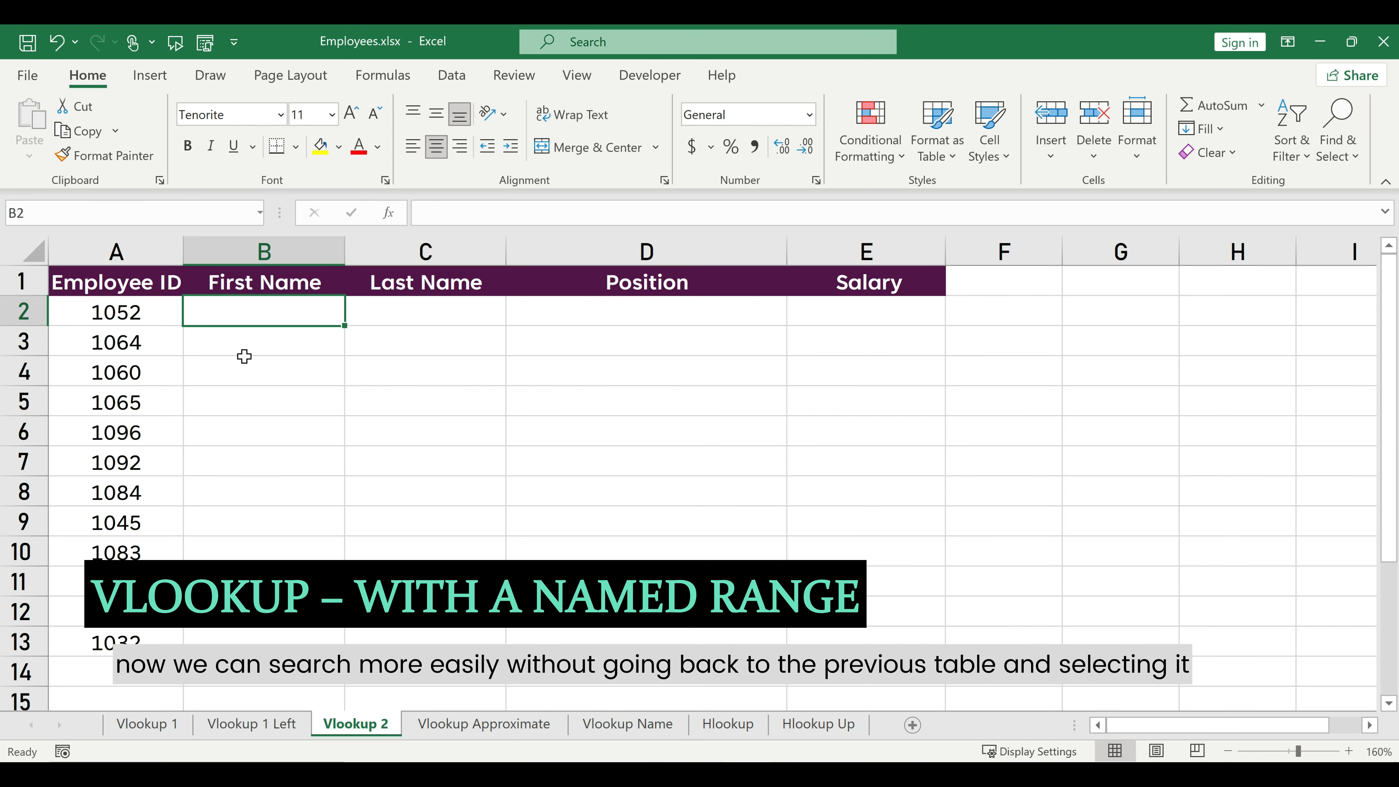
type("=vloo")
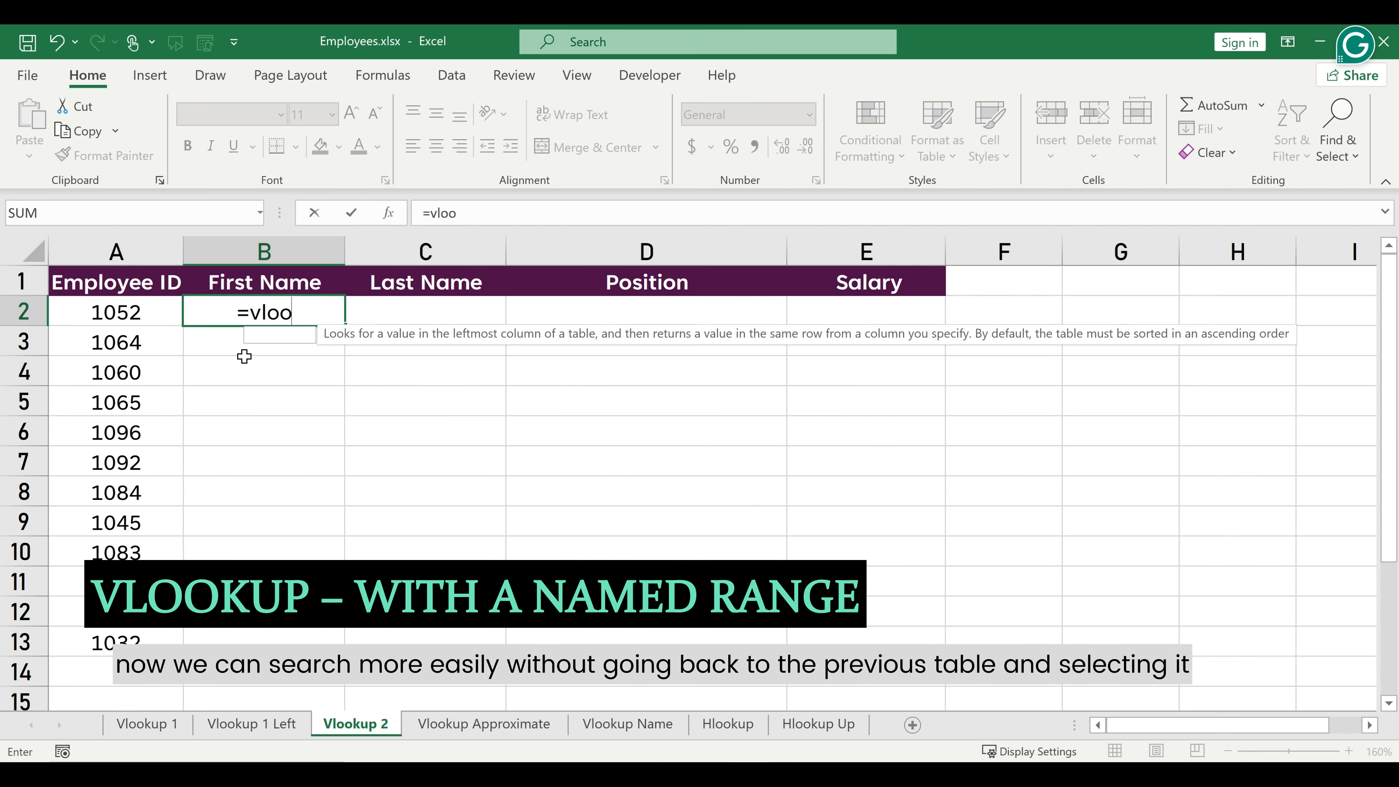
key("Tab")
left_click(144, 304)
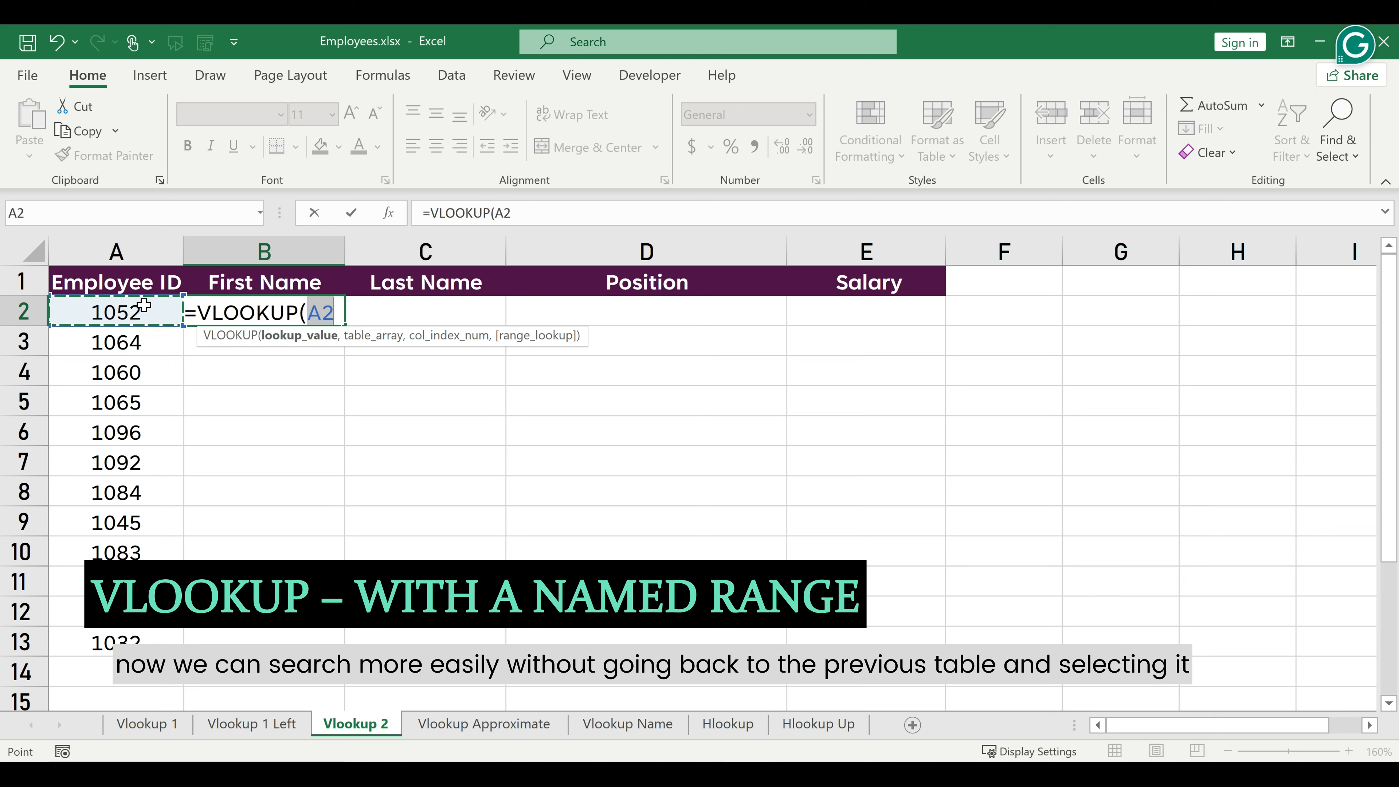
type(",e")
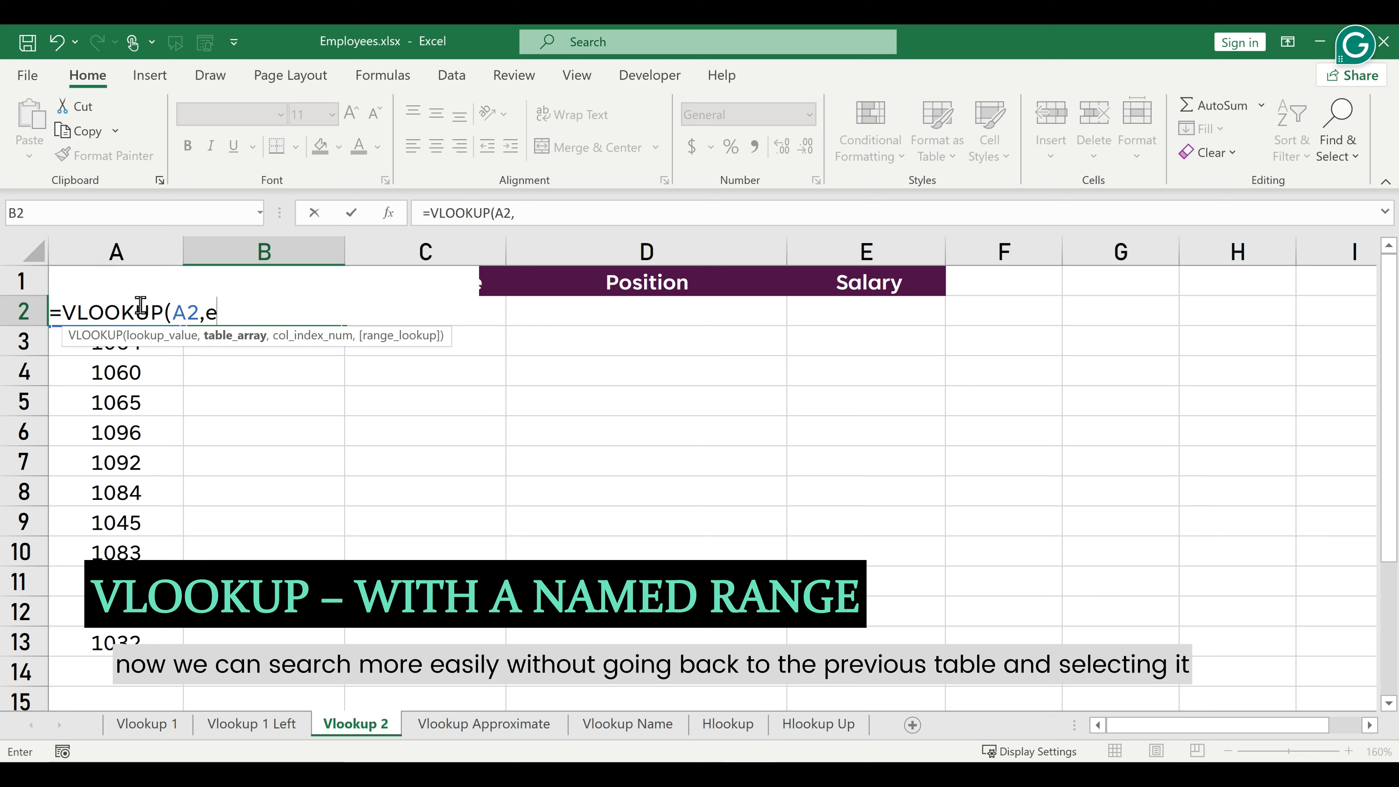
type("mp,2")
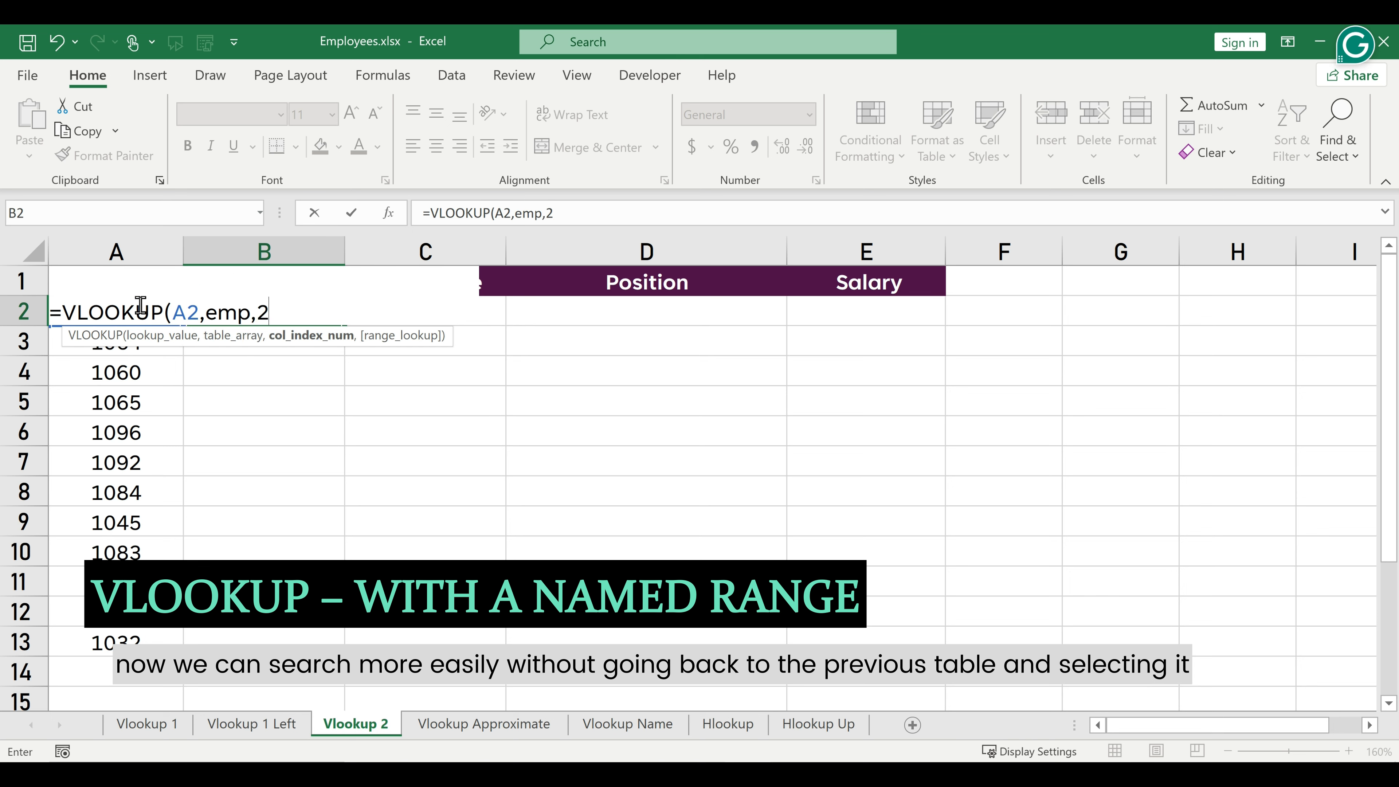
type(",0")
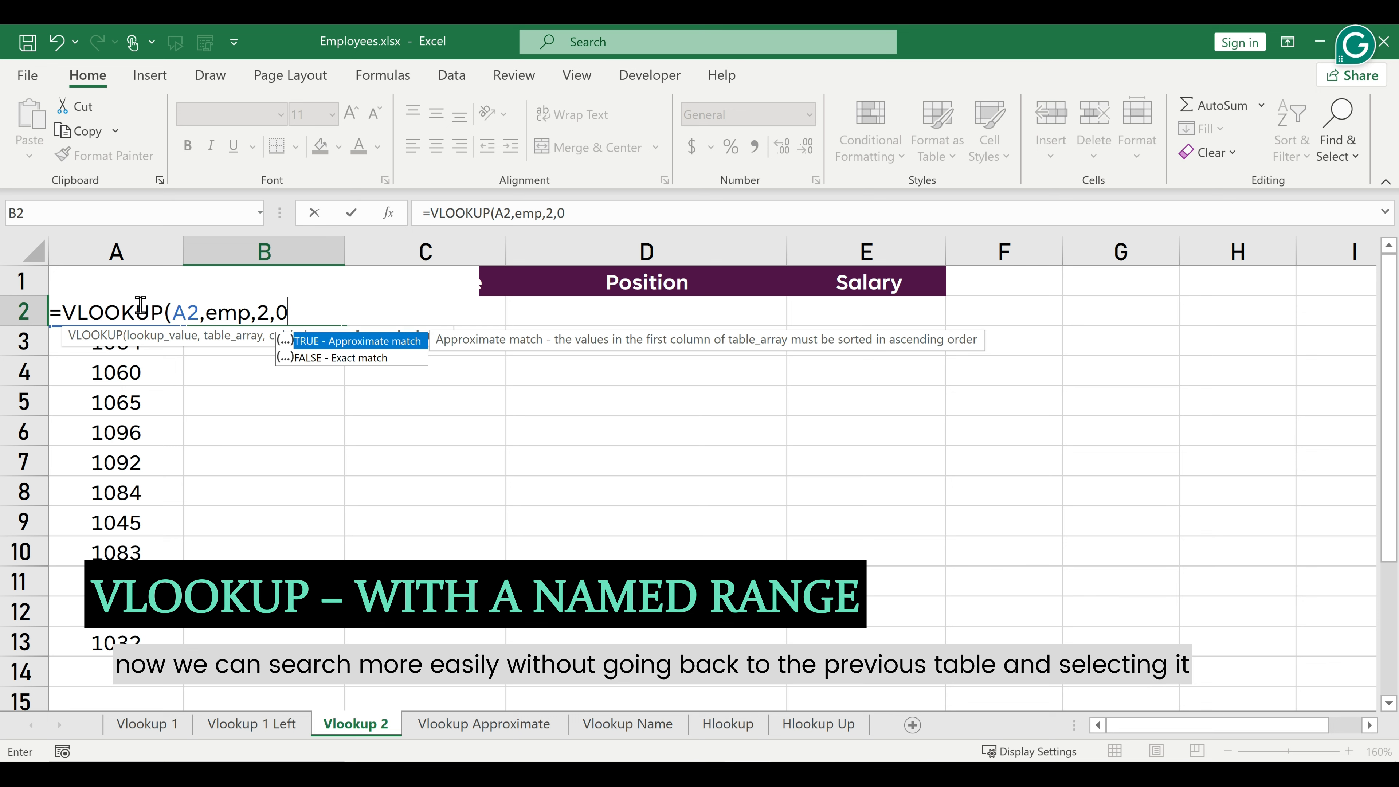
type(")")
key("Return")
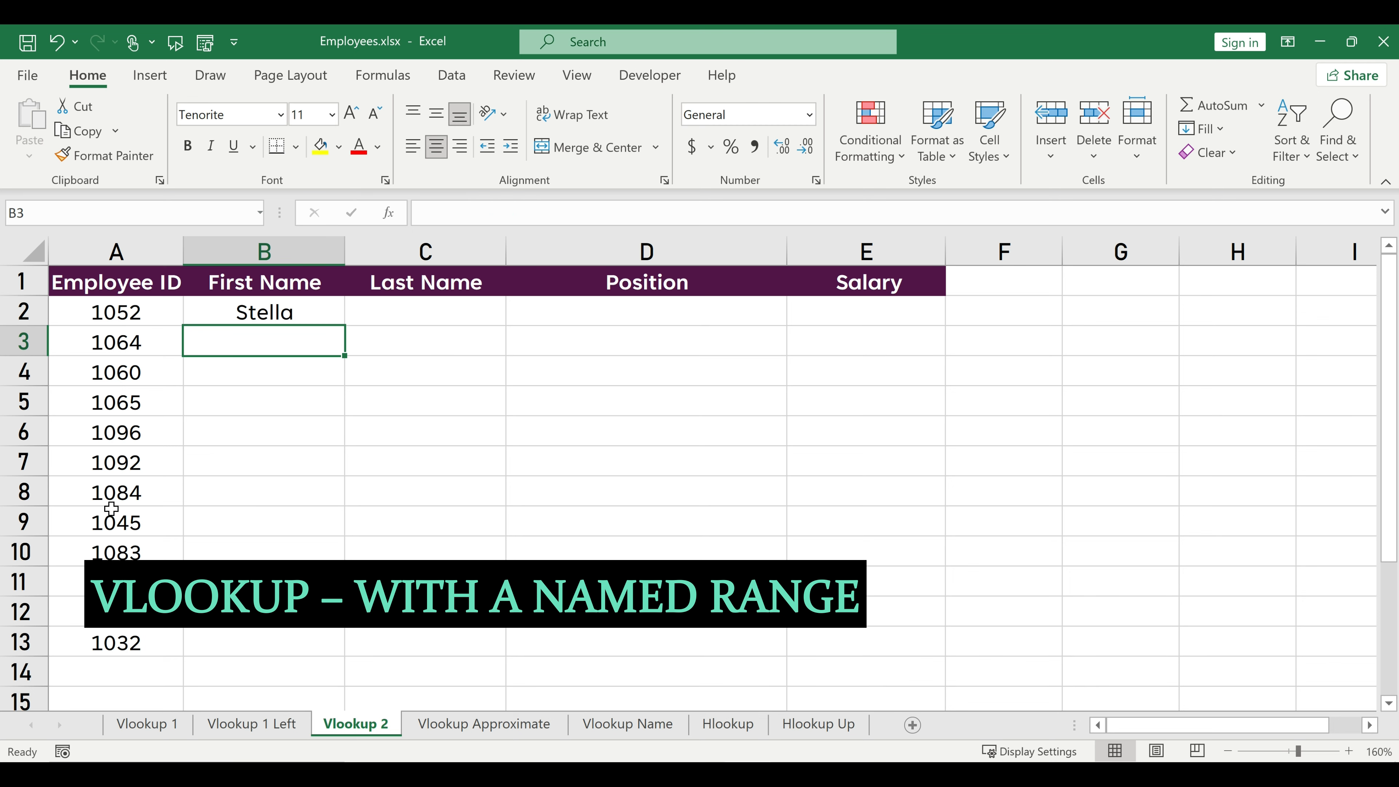
Enter =VLOOKUP(A2,emp,{3,4,5},FALSE) in C2 of the Vlookup 2 sheet to retrieve last name, position and salary together.
left_click(430, 313)
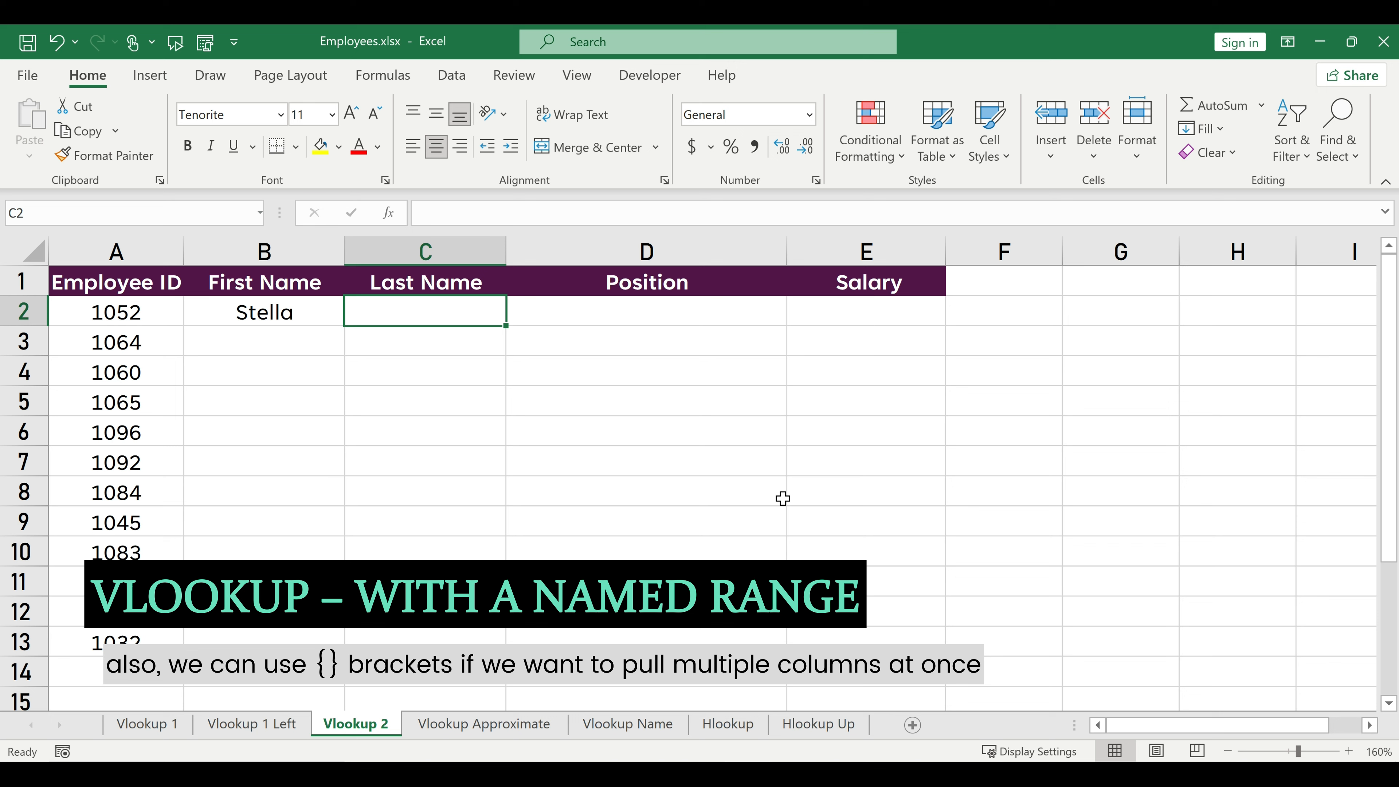
type("=vlook")
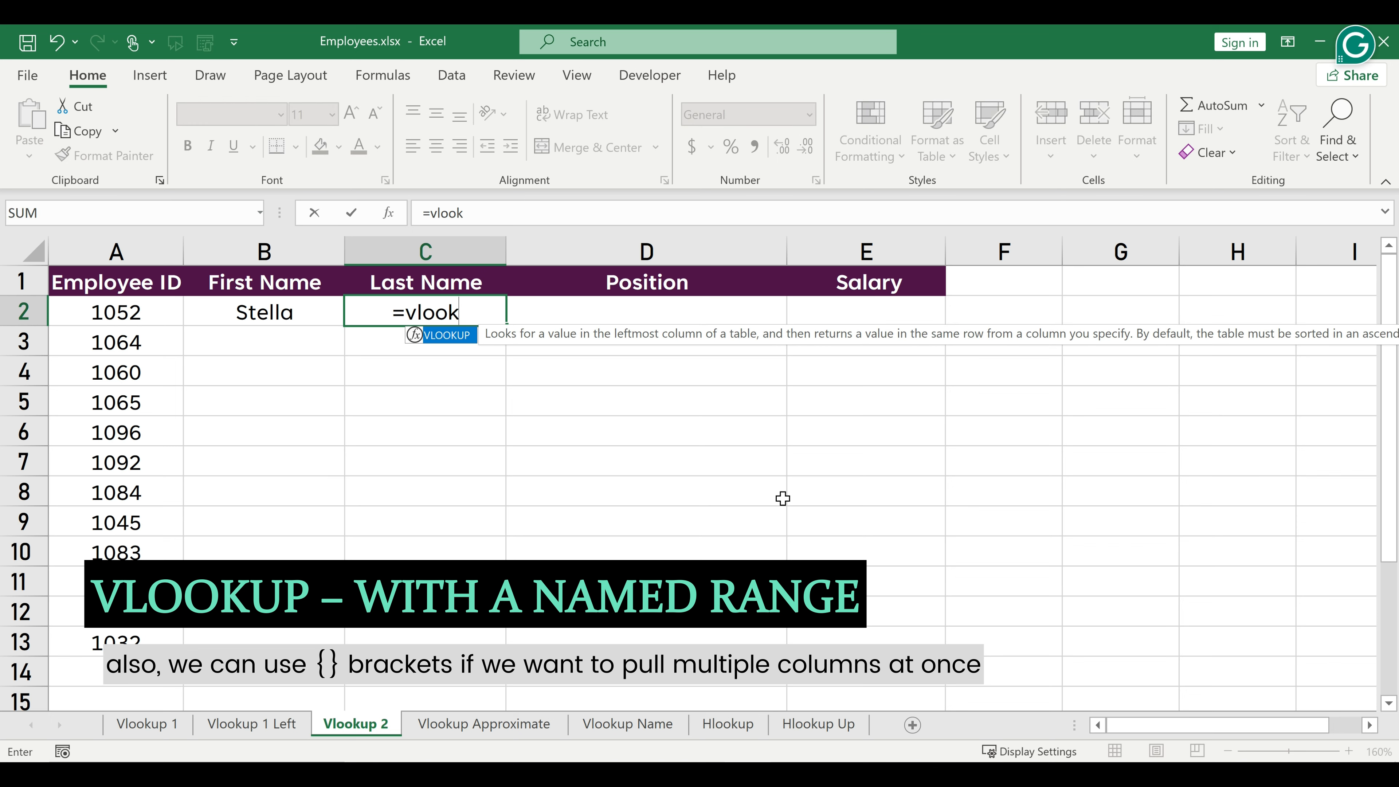
key("Tab")
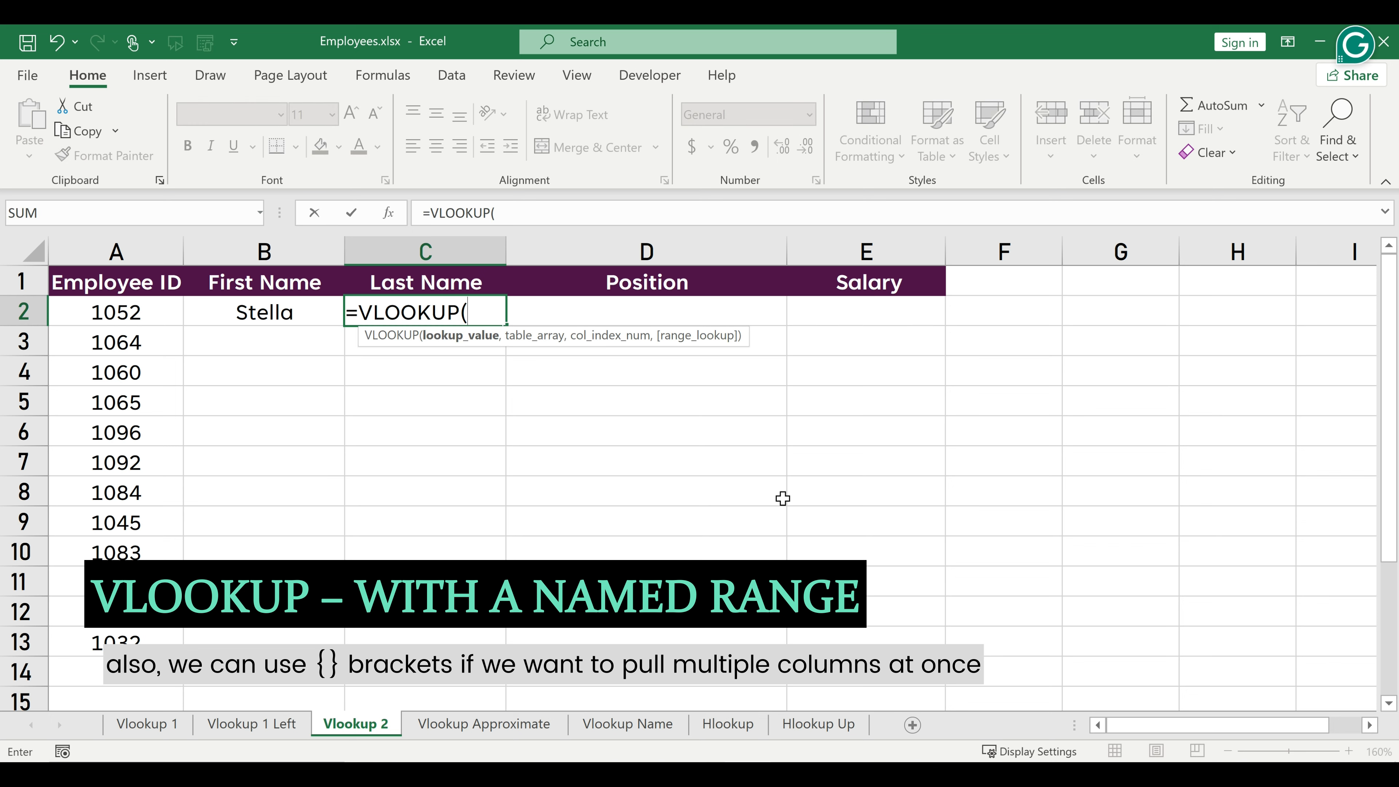
left_click(90, 313)
type(",")
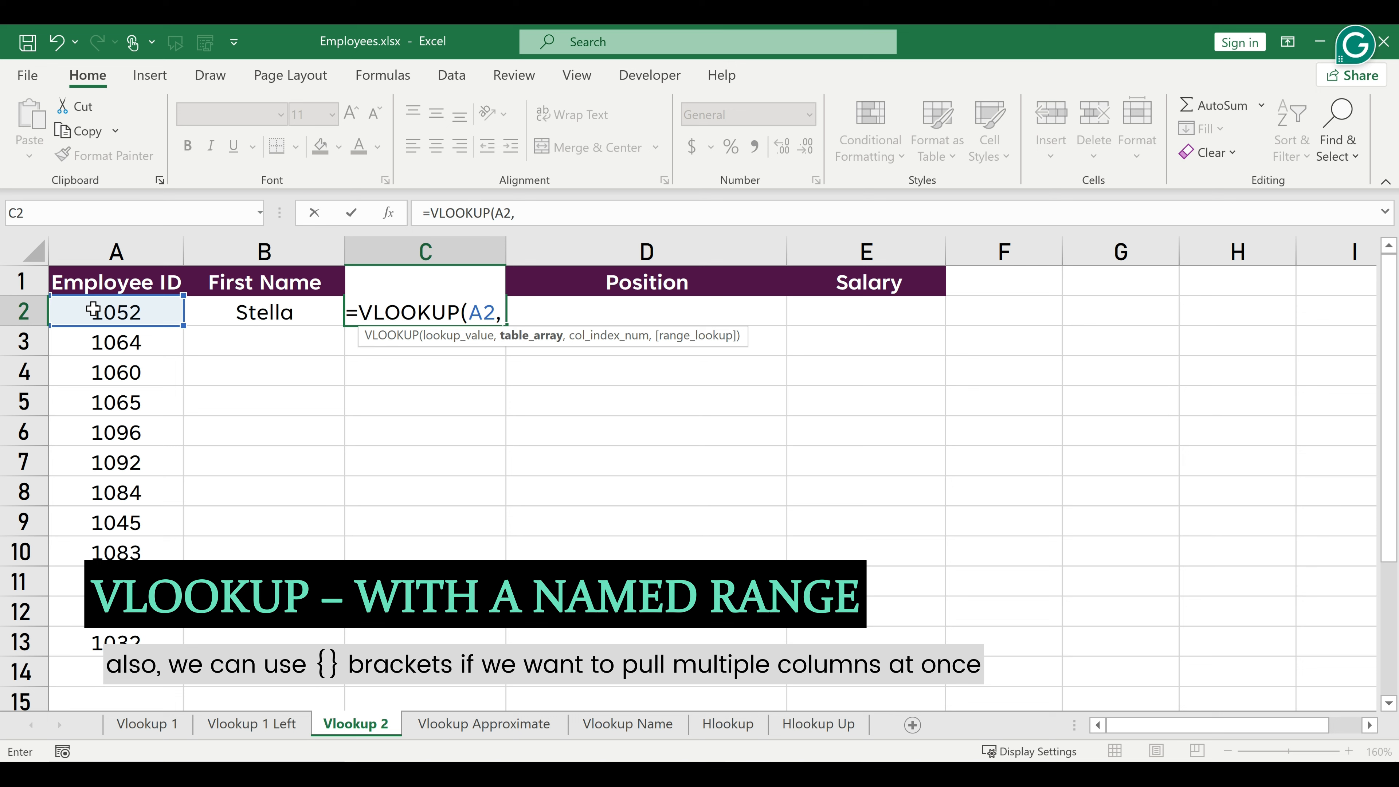
type("emp,")
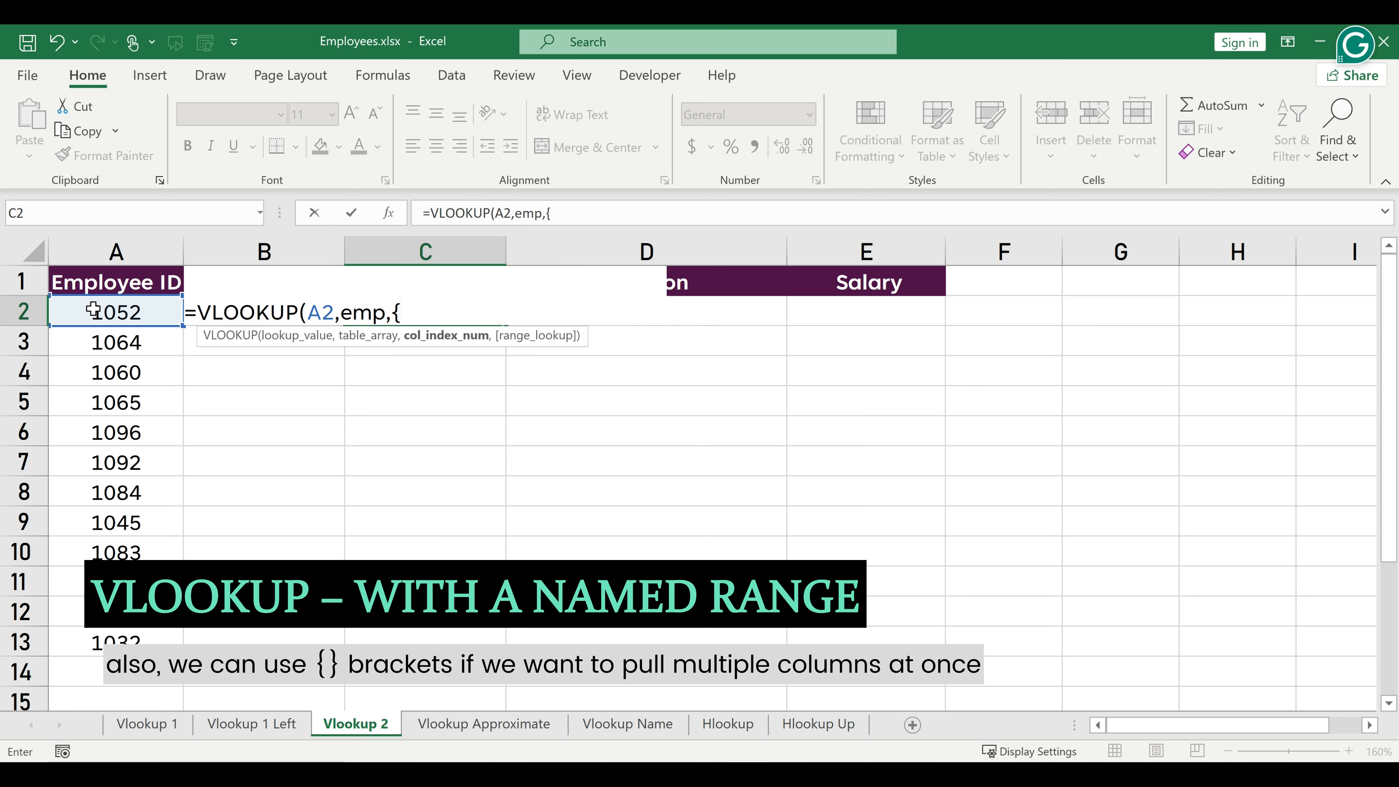
type("{3,4,5")
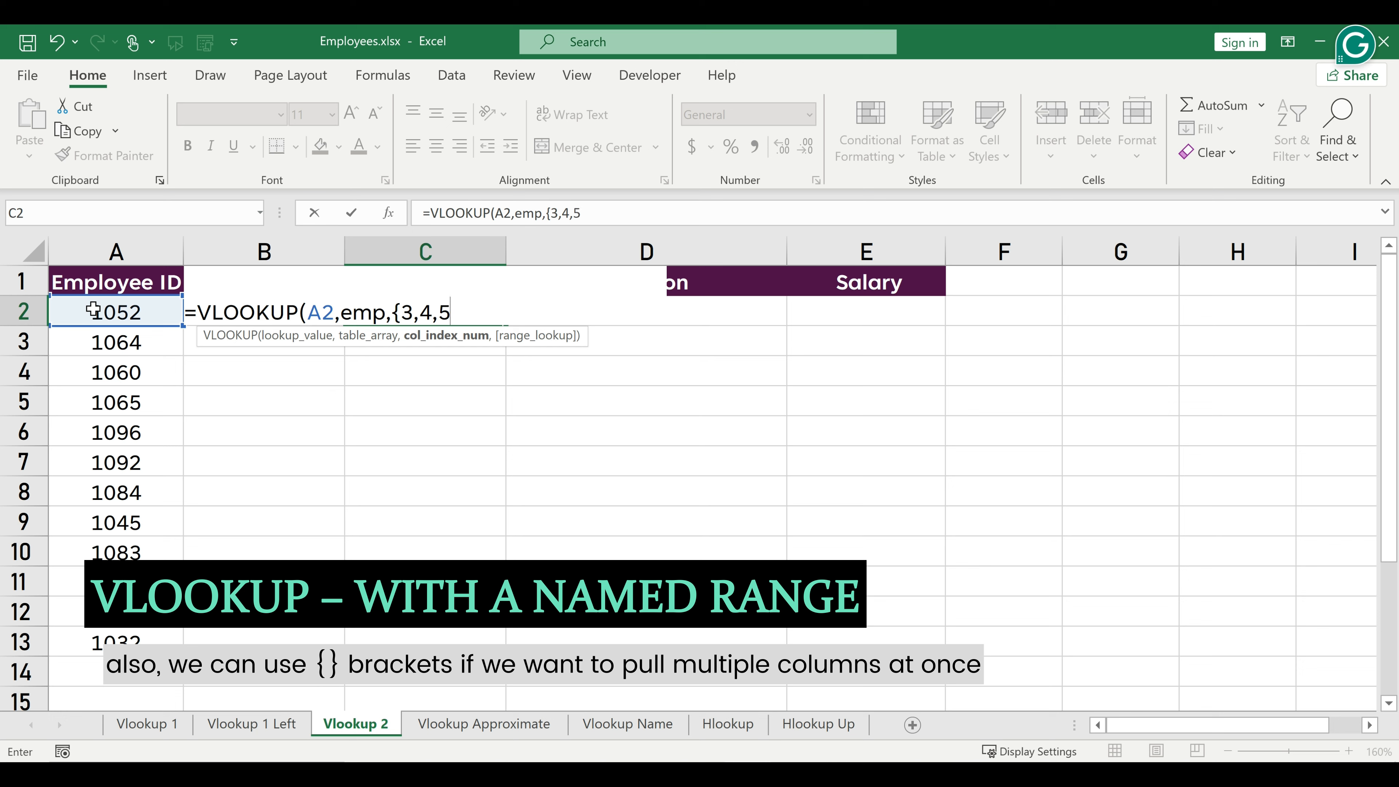
type("},")
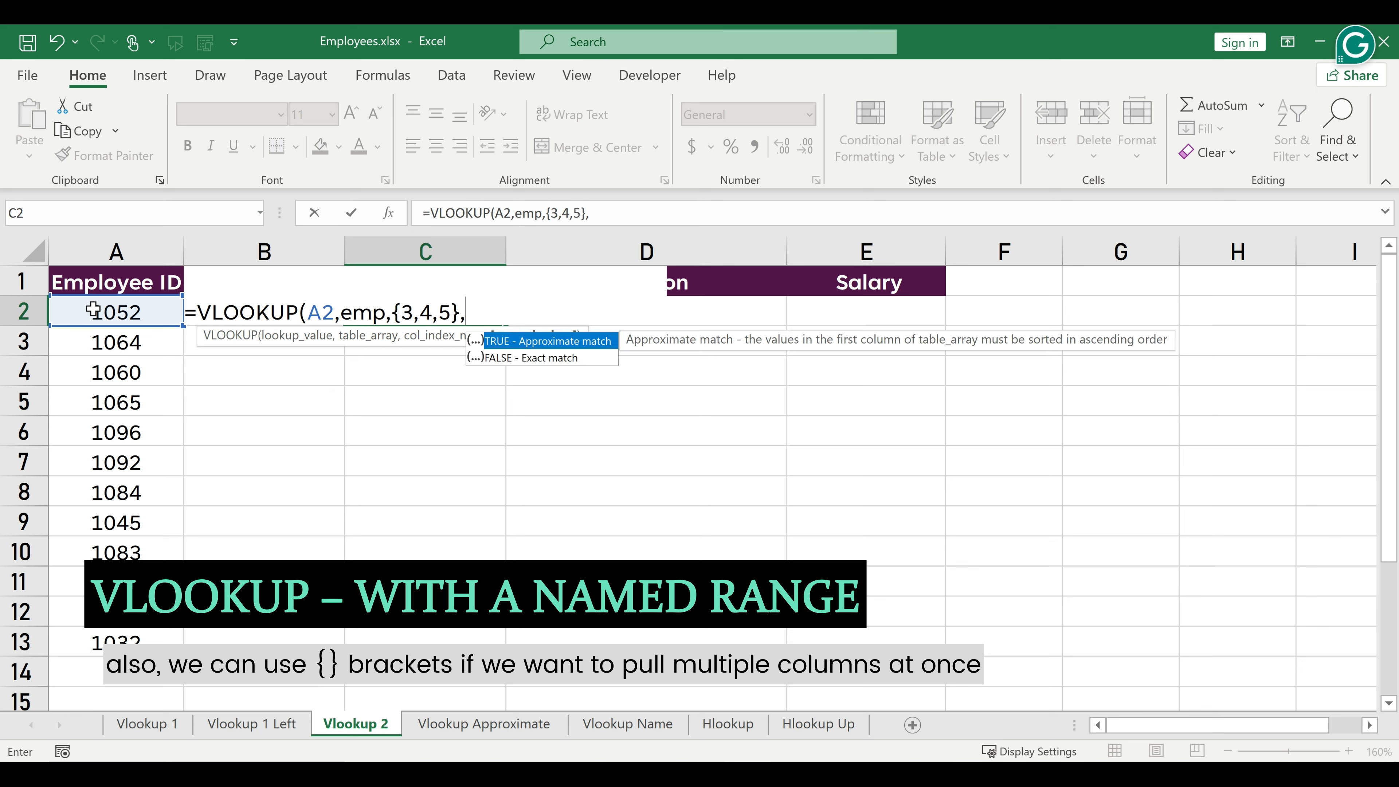
double_click(521, 358)
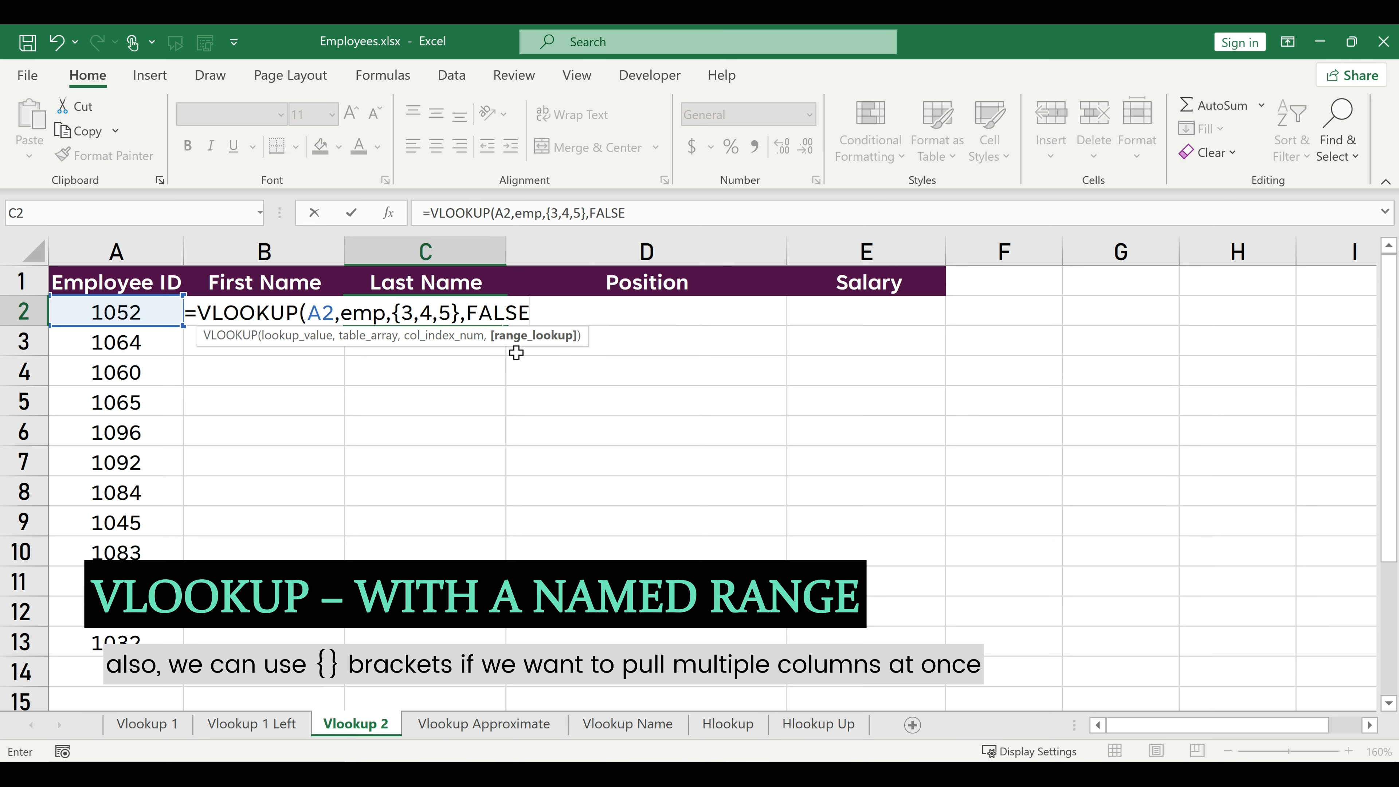
type(")")
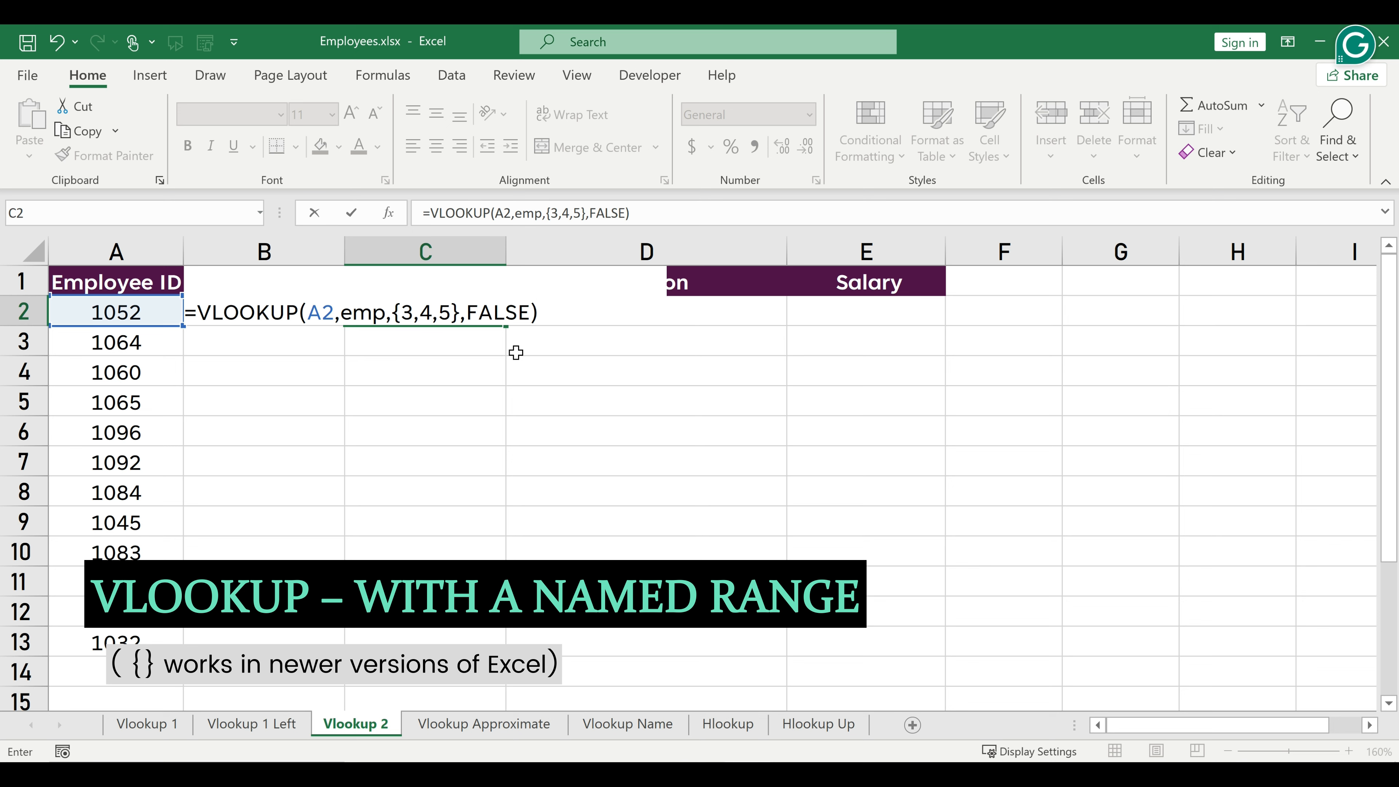
key("Return")
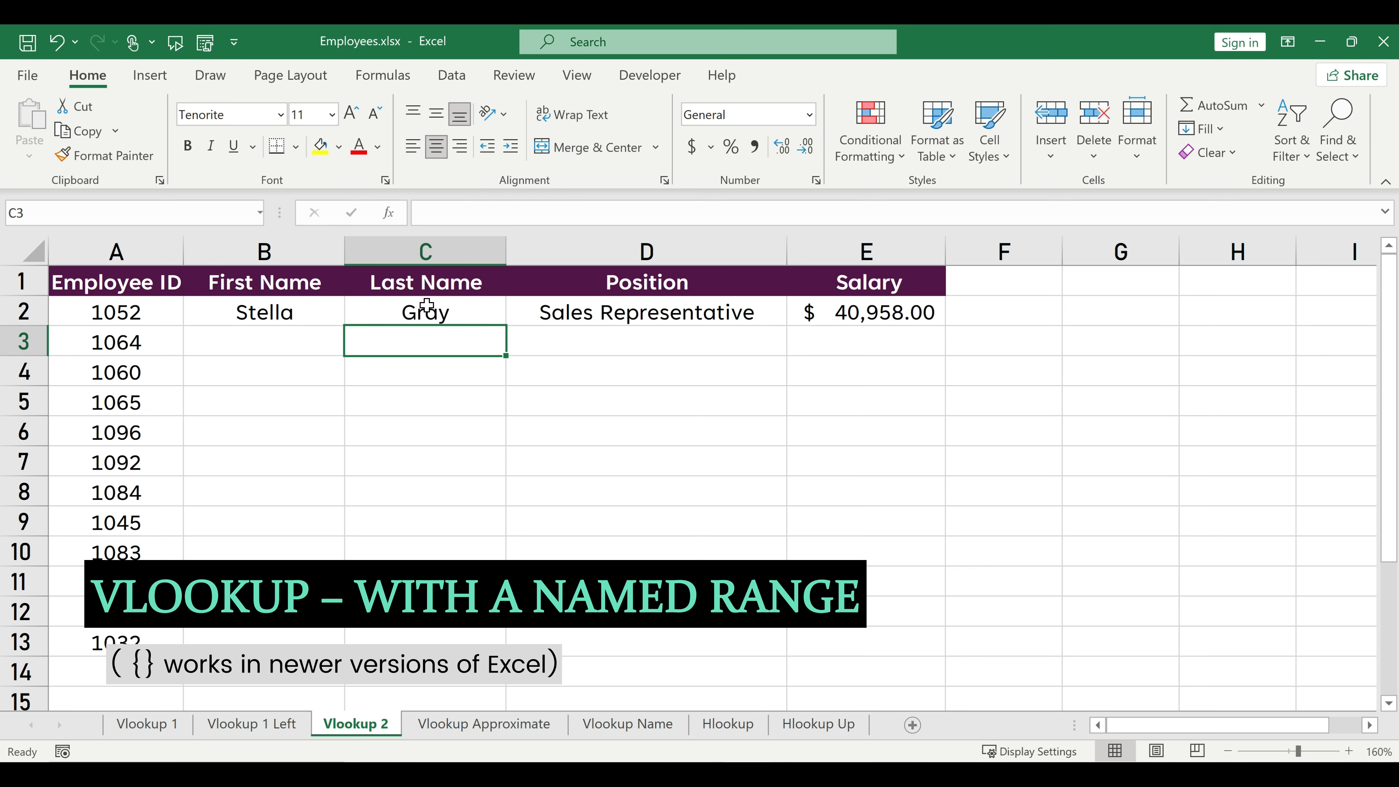
Fill the formulas in B2:C2 down to the last employee ID in row 13, and select C5 to inspect its formula.
left_click_drag(264, 312, 501, 320)
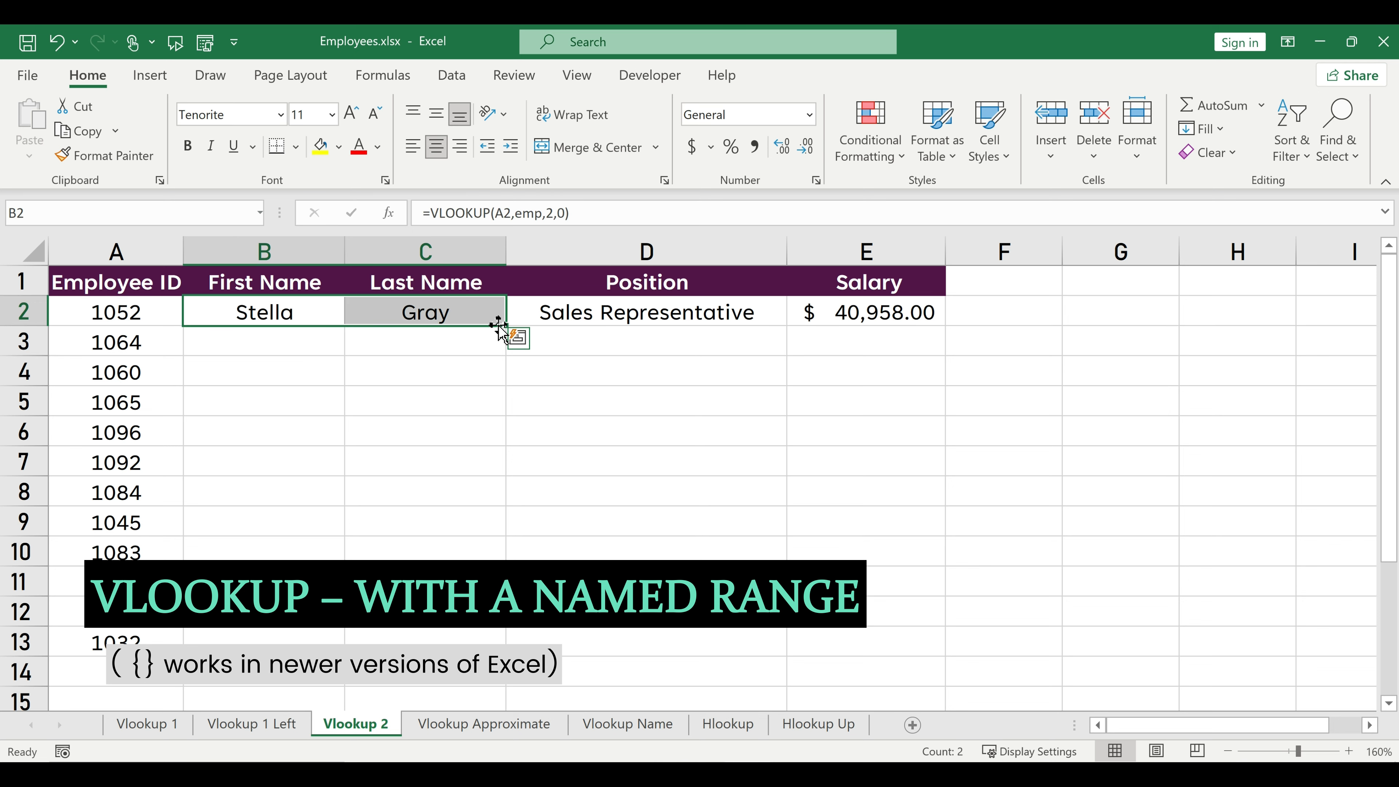
double_click(502, 325)
left_click(453, 397)
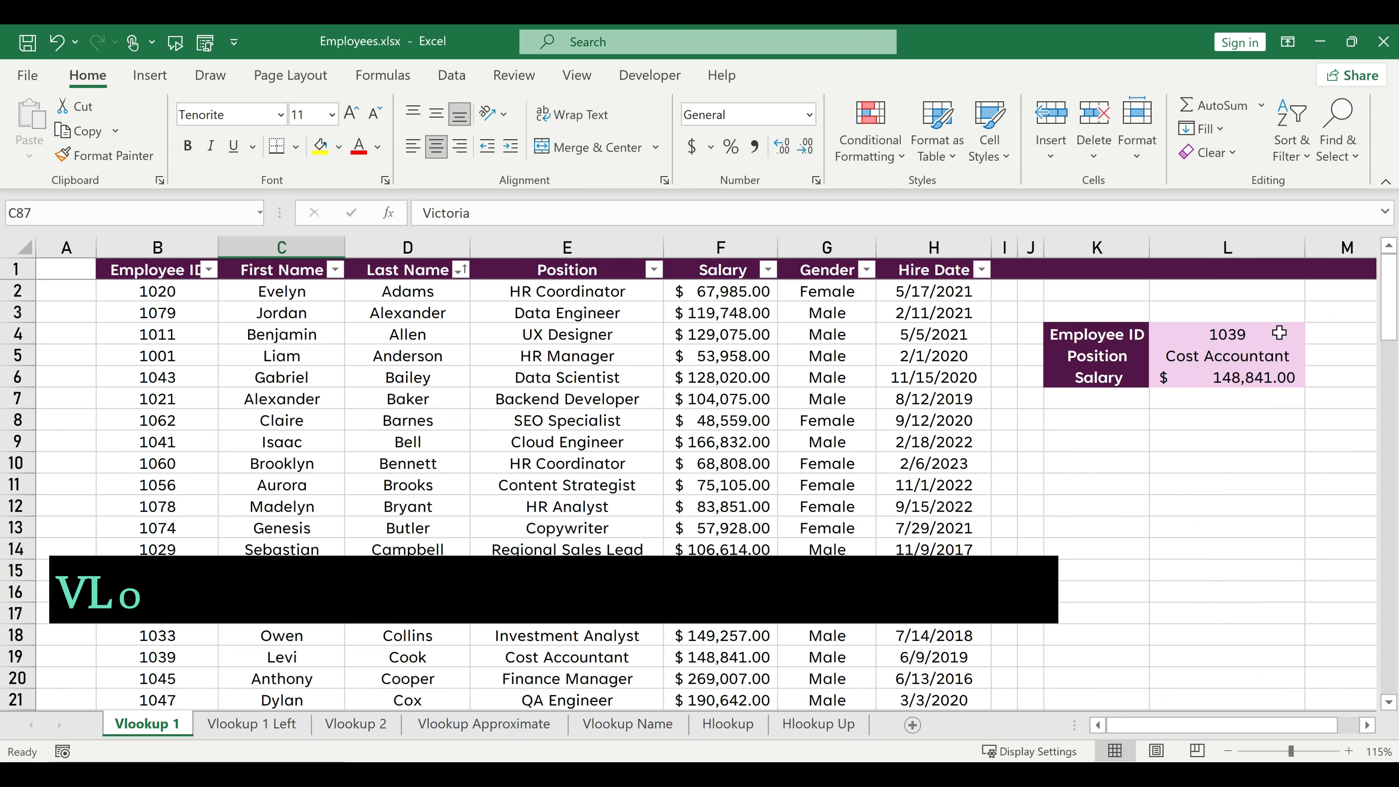
On the Vlookup 1 sheet, set the lookup employee ID in L4 to an ID that is missing from the table.
left_click(1249, 334)
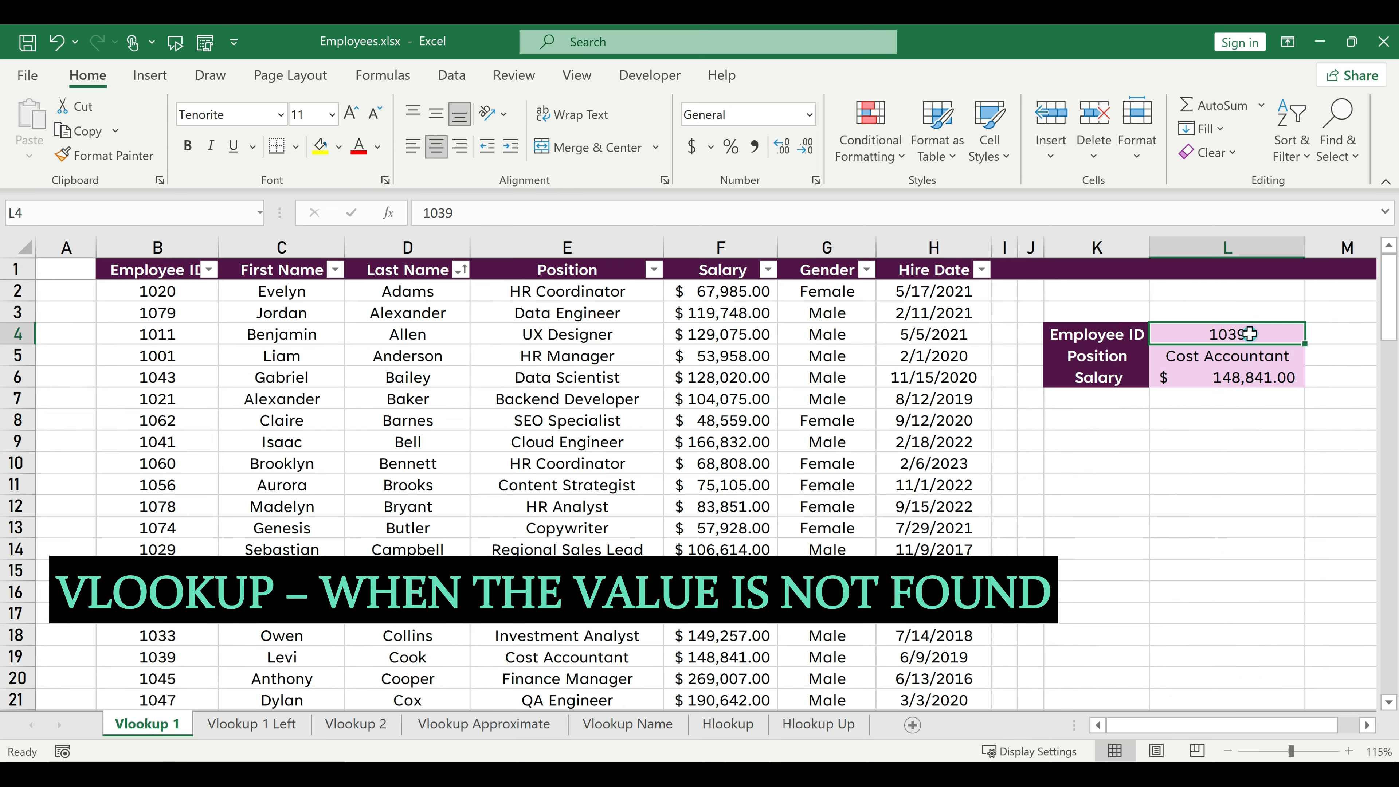
type("2010")
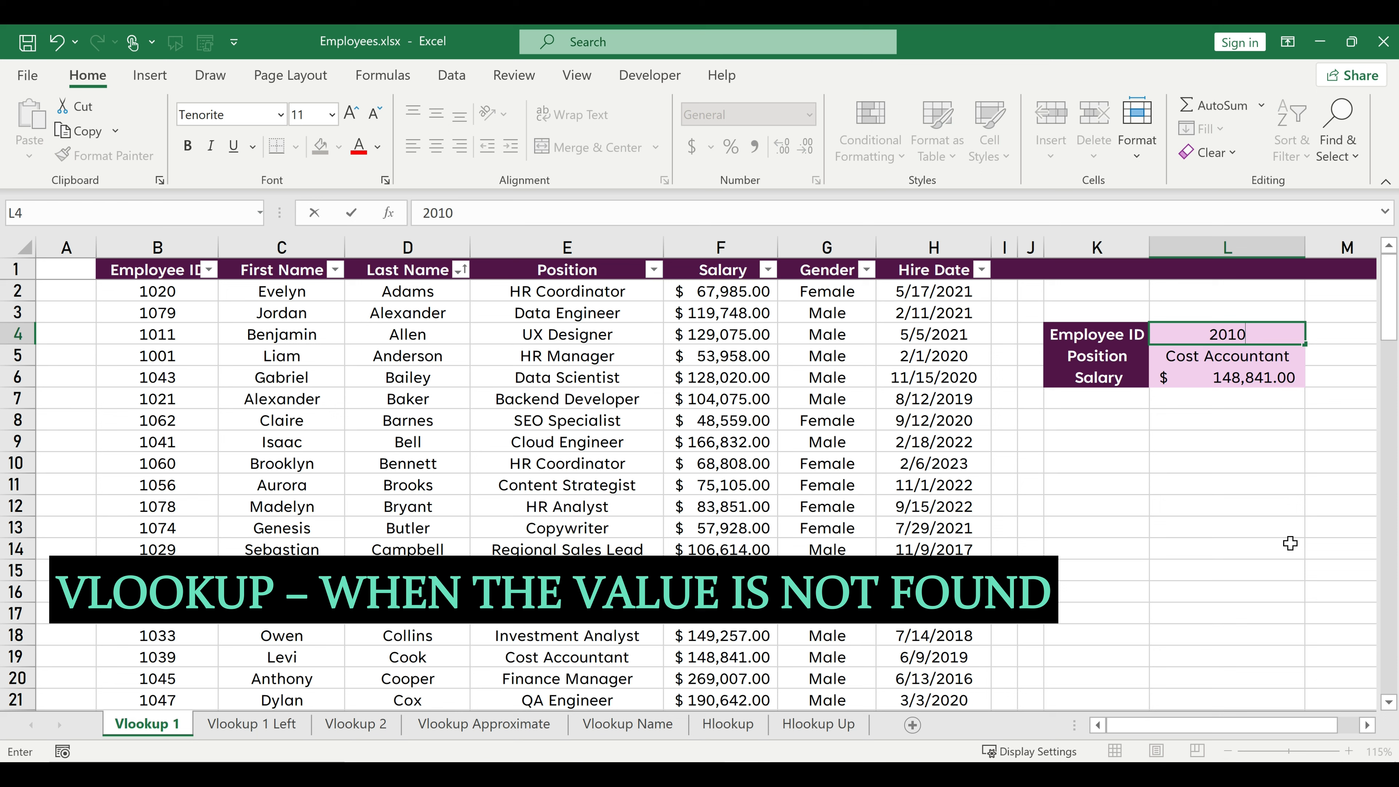
key("Return")
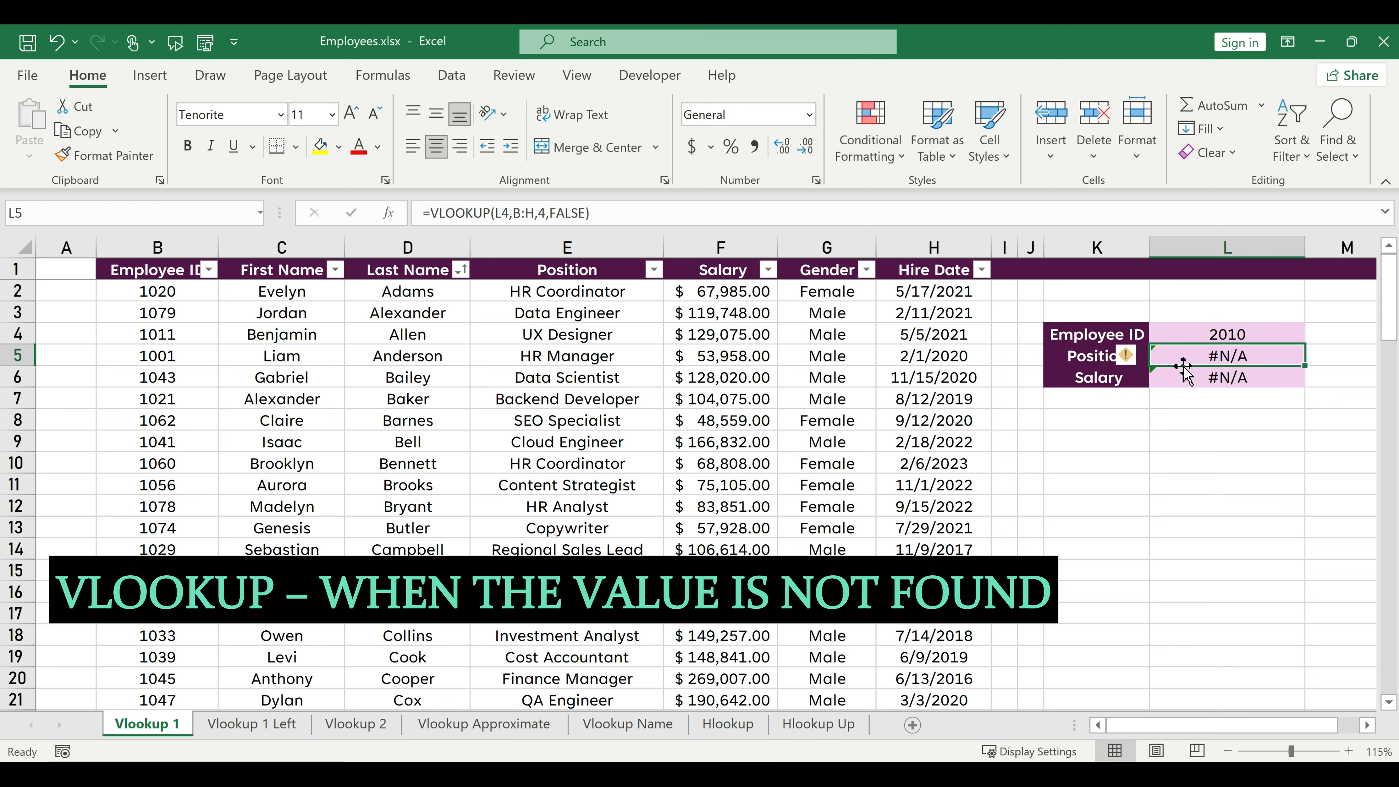
Wrap the Position formula in L5 with an error fallback, making it =IFERROR(VLOOKUP(L4,B:H,4,FALSE),"NOT FOUND").
left_click(432, 214)
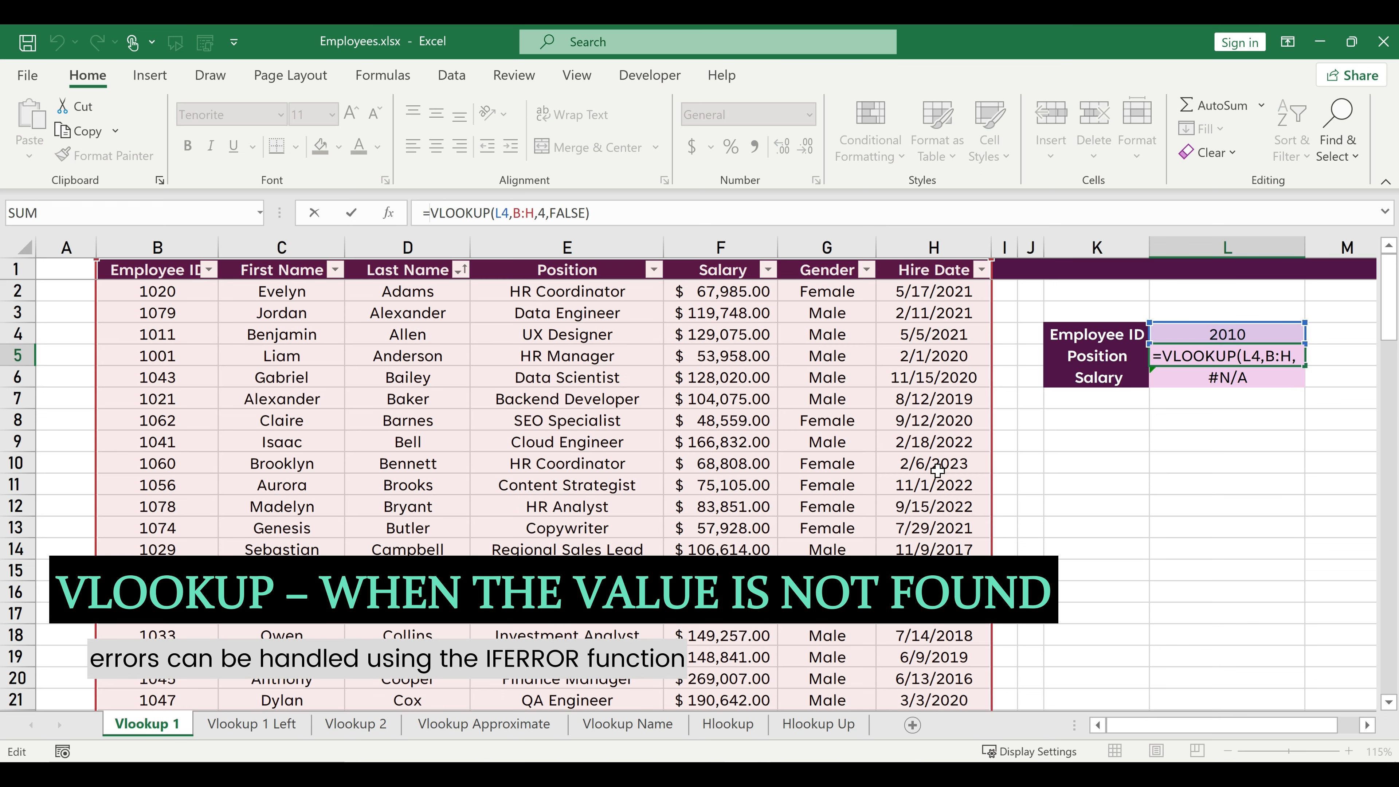
type("iferr")
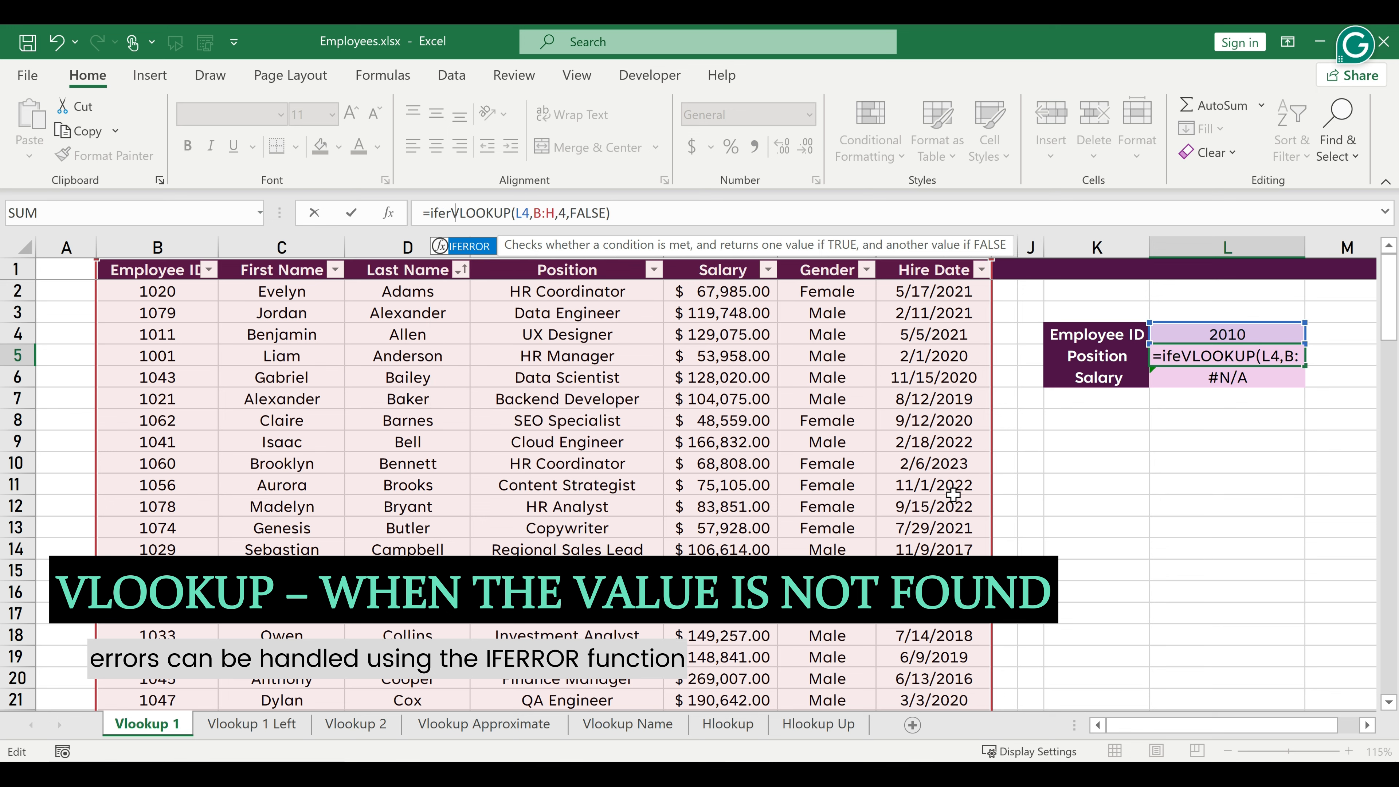
key("Tab")
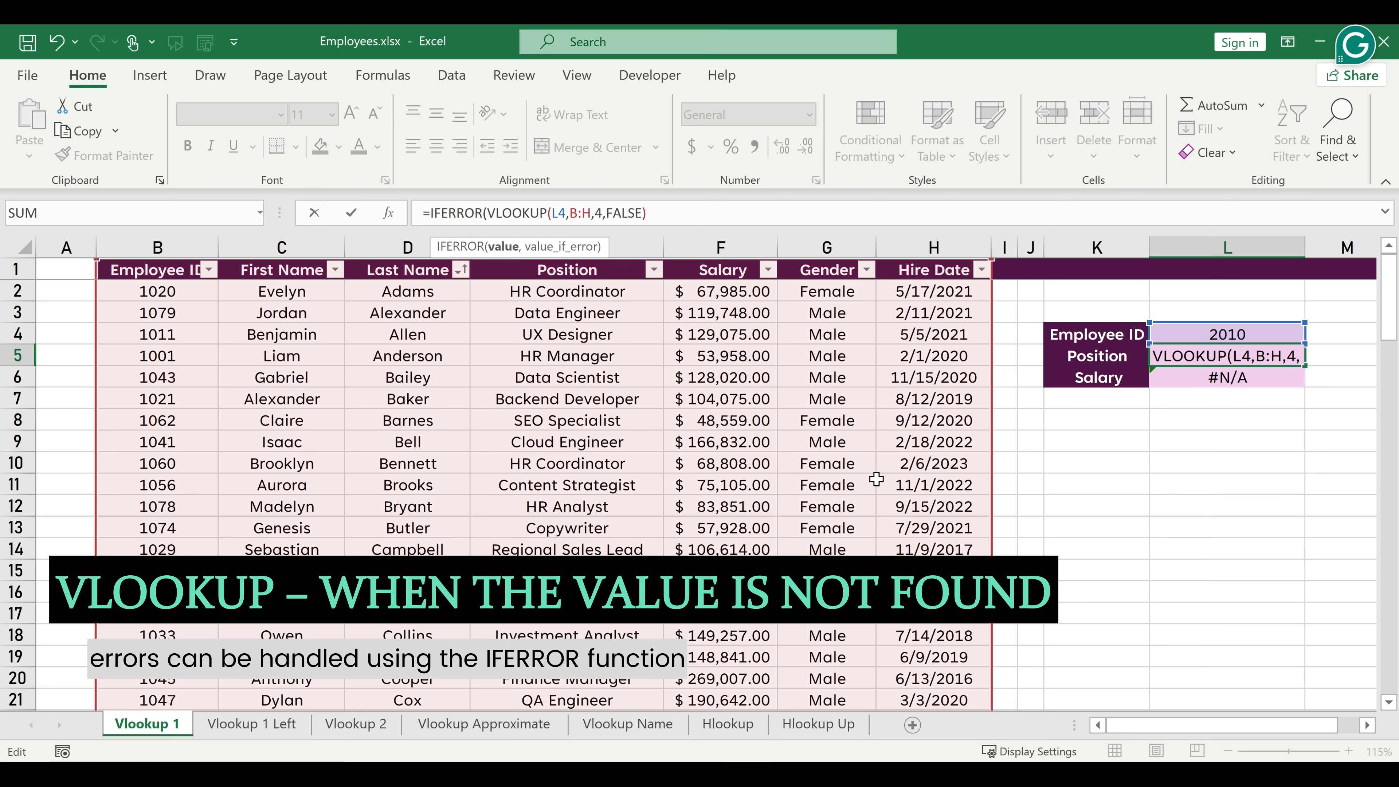
left_click(665, 216)
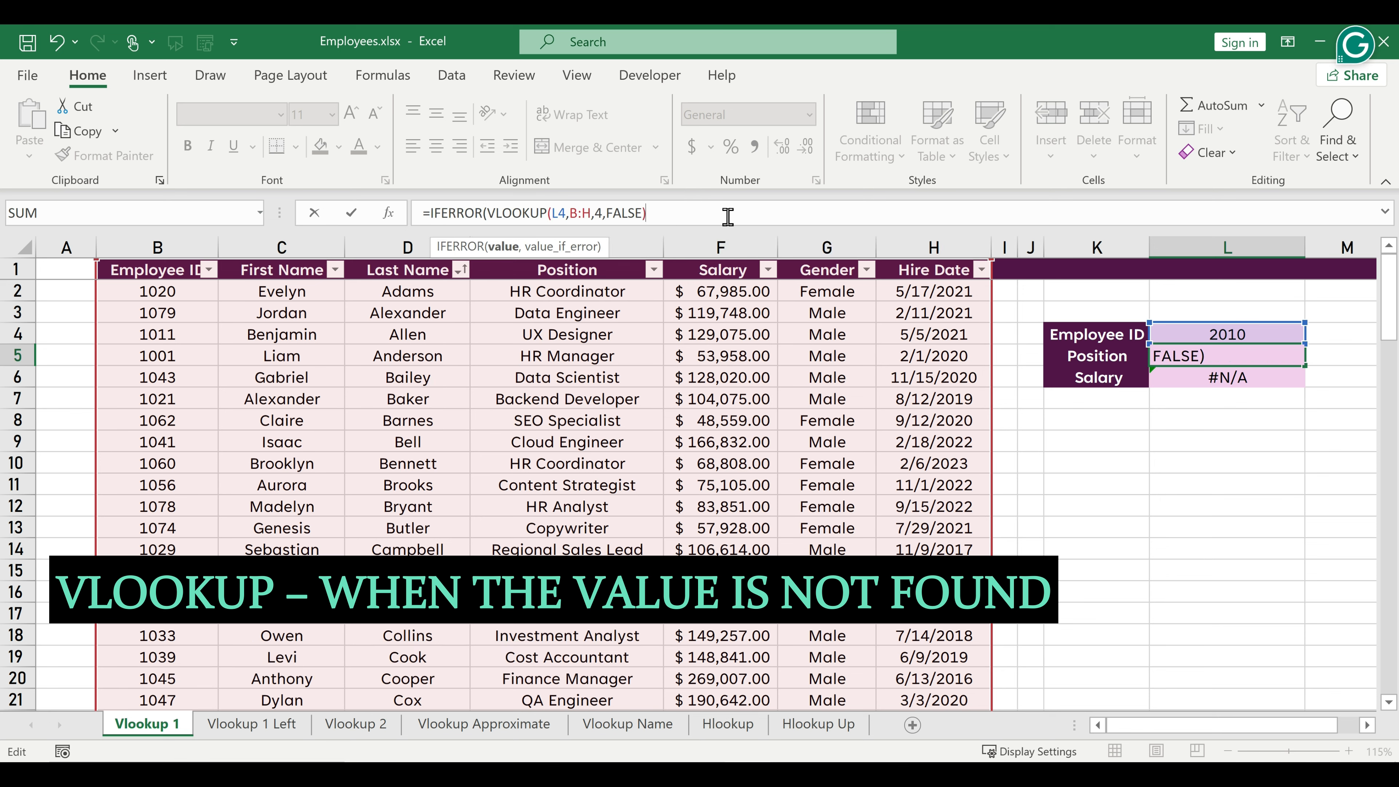
type(",")
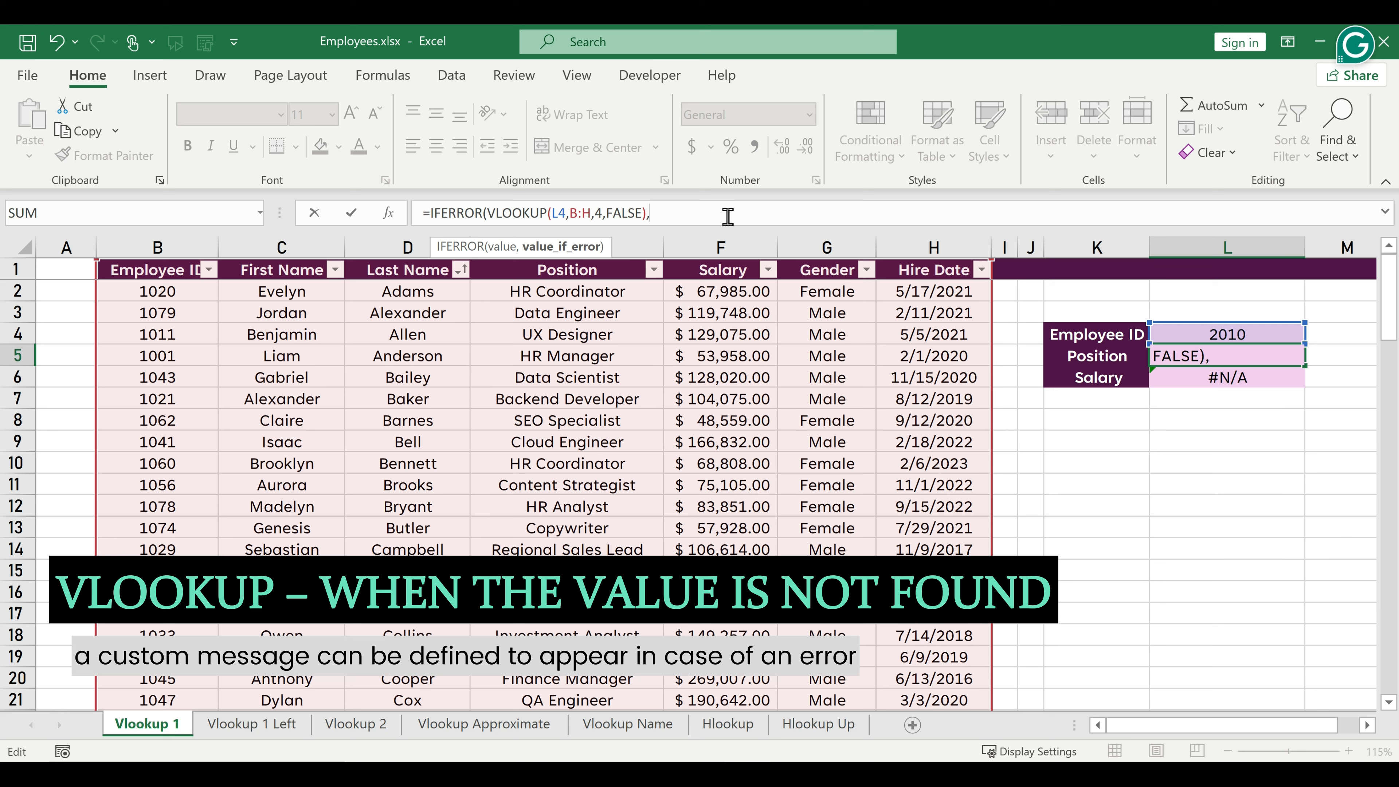
type("\"NOT FOUND\")")
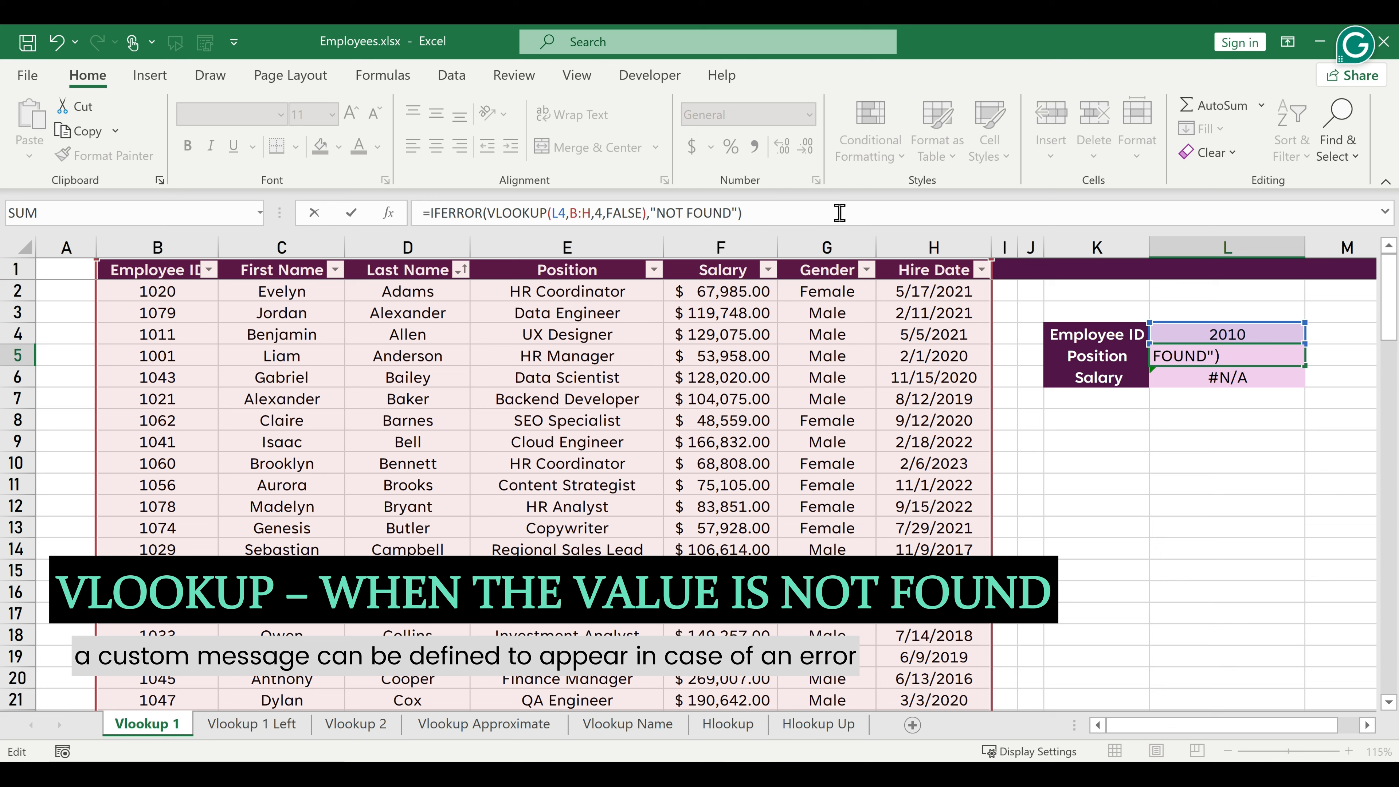
key("Return")
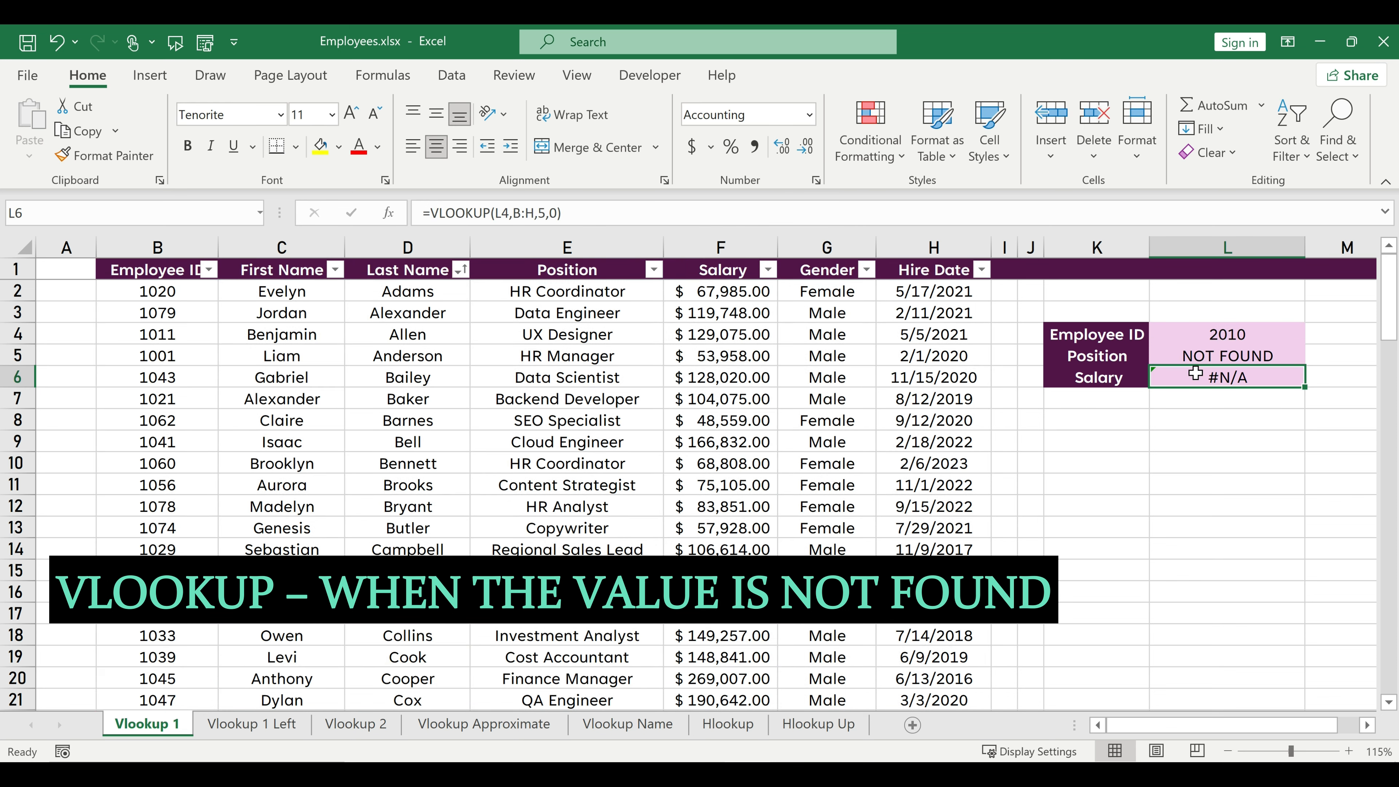
Copy the IFERROR formula from L5 into the Salary cell L6, with L4 as lookup value and column index 5.
left_click(1202, 358)
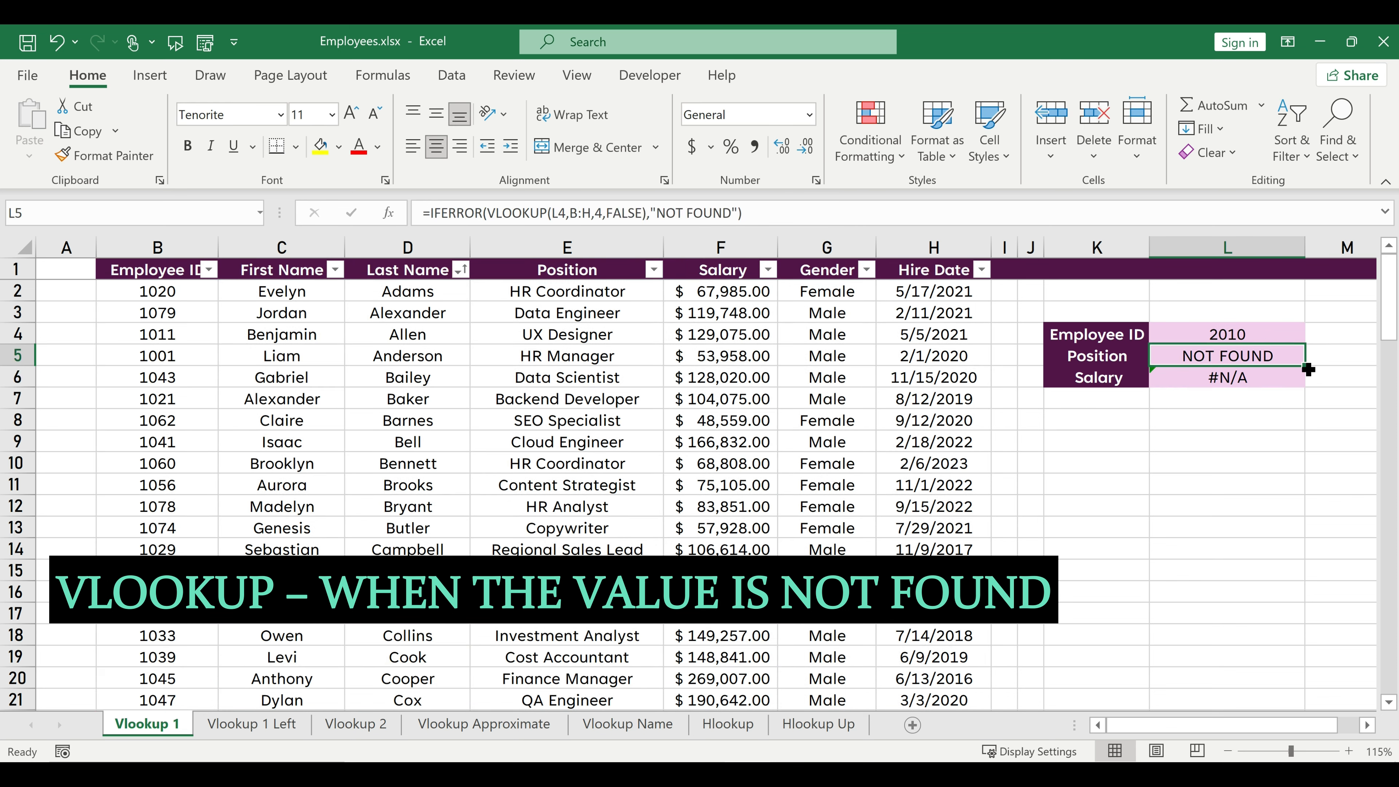
left_click_drag(1305, 366, 1307, 383)
Change the lookup ID in L4 to the one listed in B10, and apply the dollar accounting format to L6.
left_click(1240, 337)
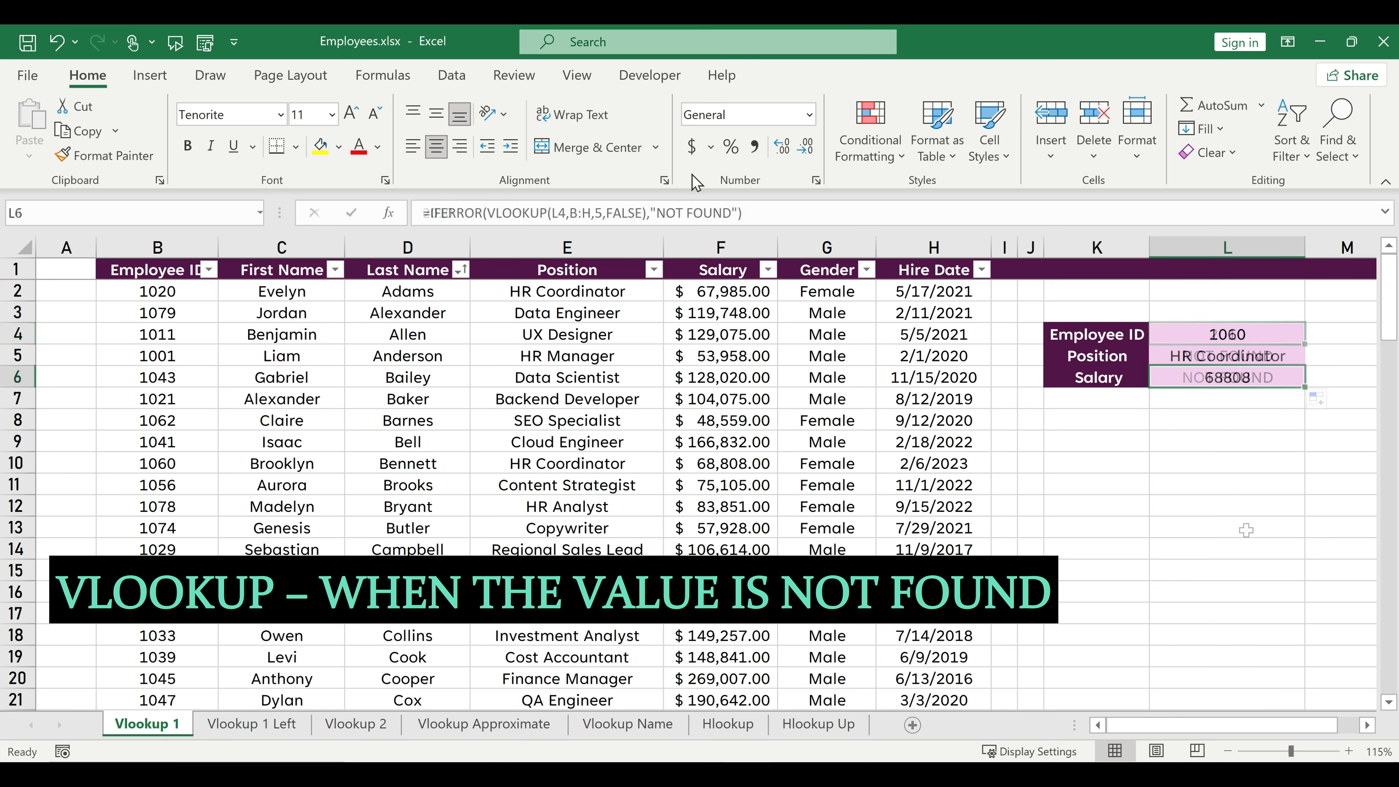
left_click(693, 149)
Test both formulas by entering in L4 an ID missing from the table, the IDs listed in B17 and B18, and another missing ID.
left_click(1189, 325)
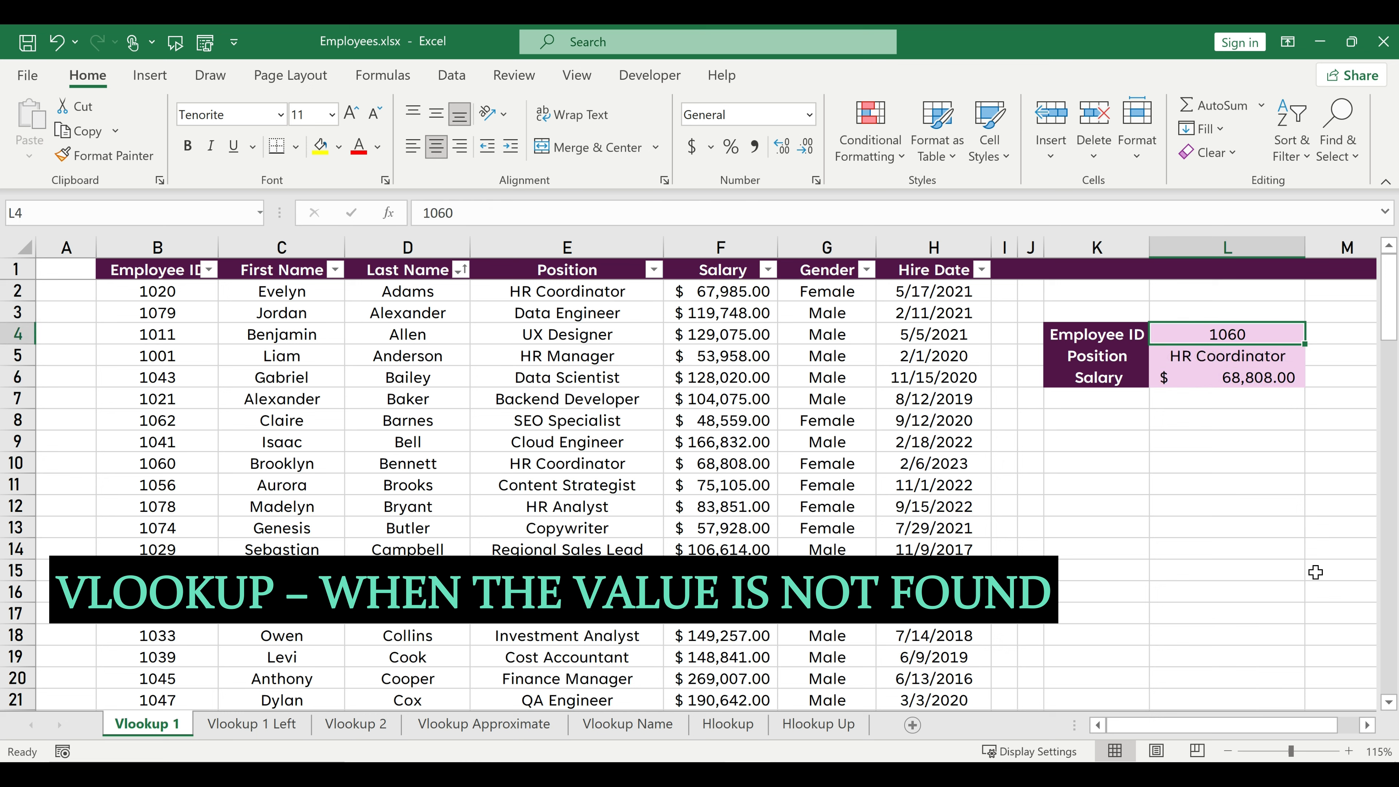
type("2010")
key("Return")
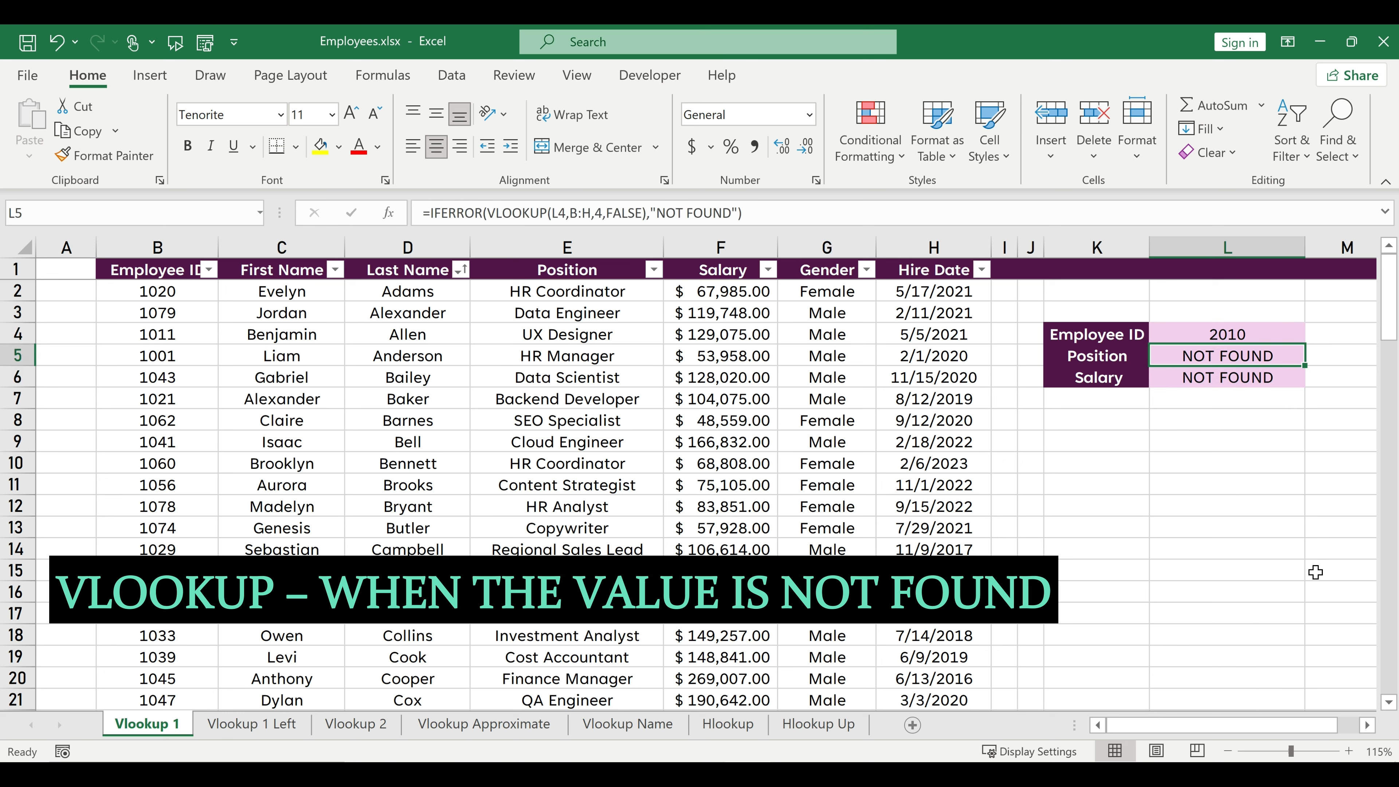
key("Up")
type("1065")
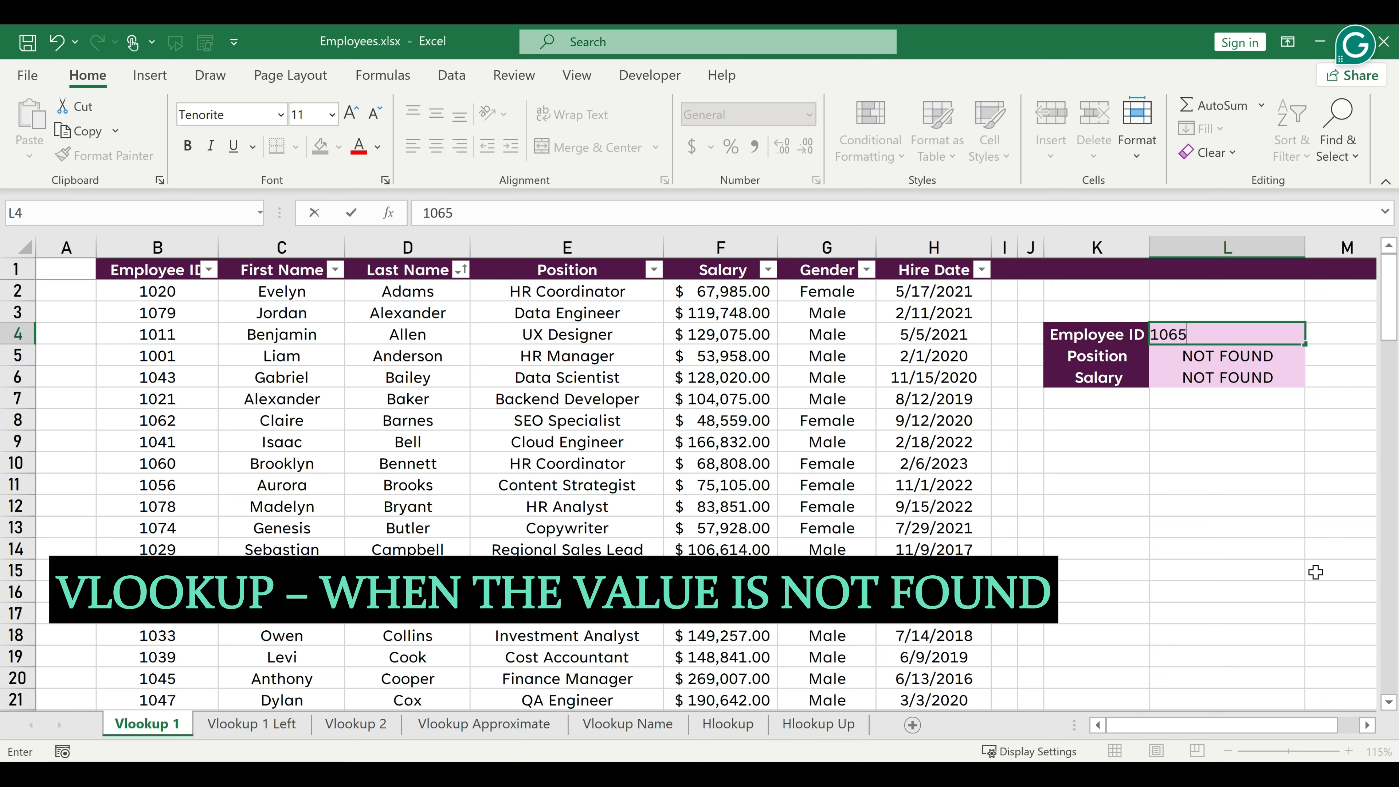
key("Return")
key("Up")
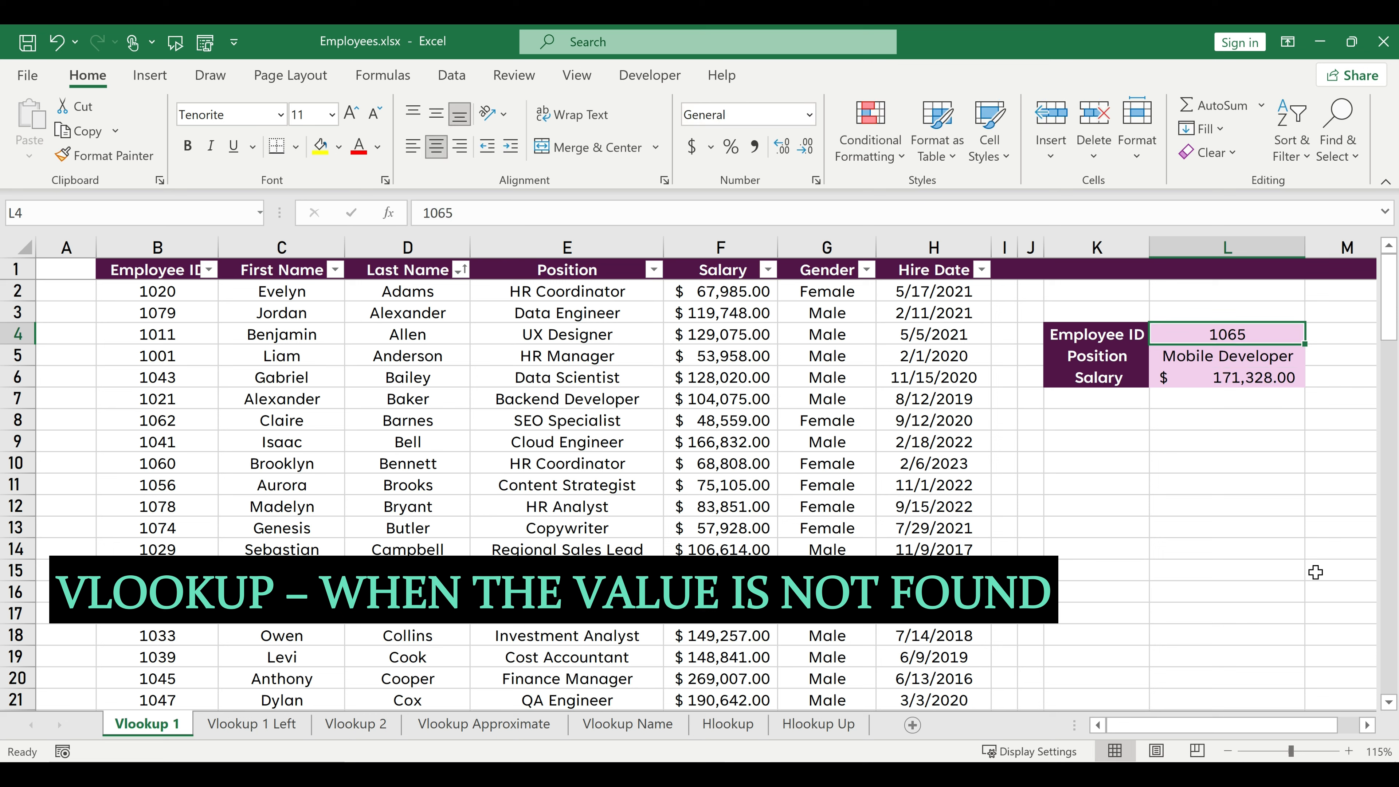
type("1033")
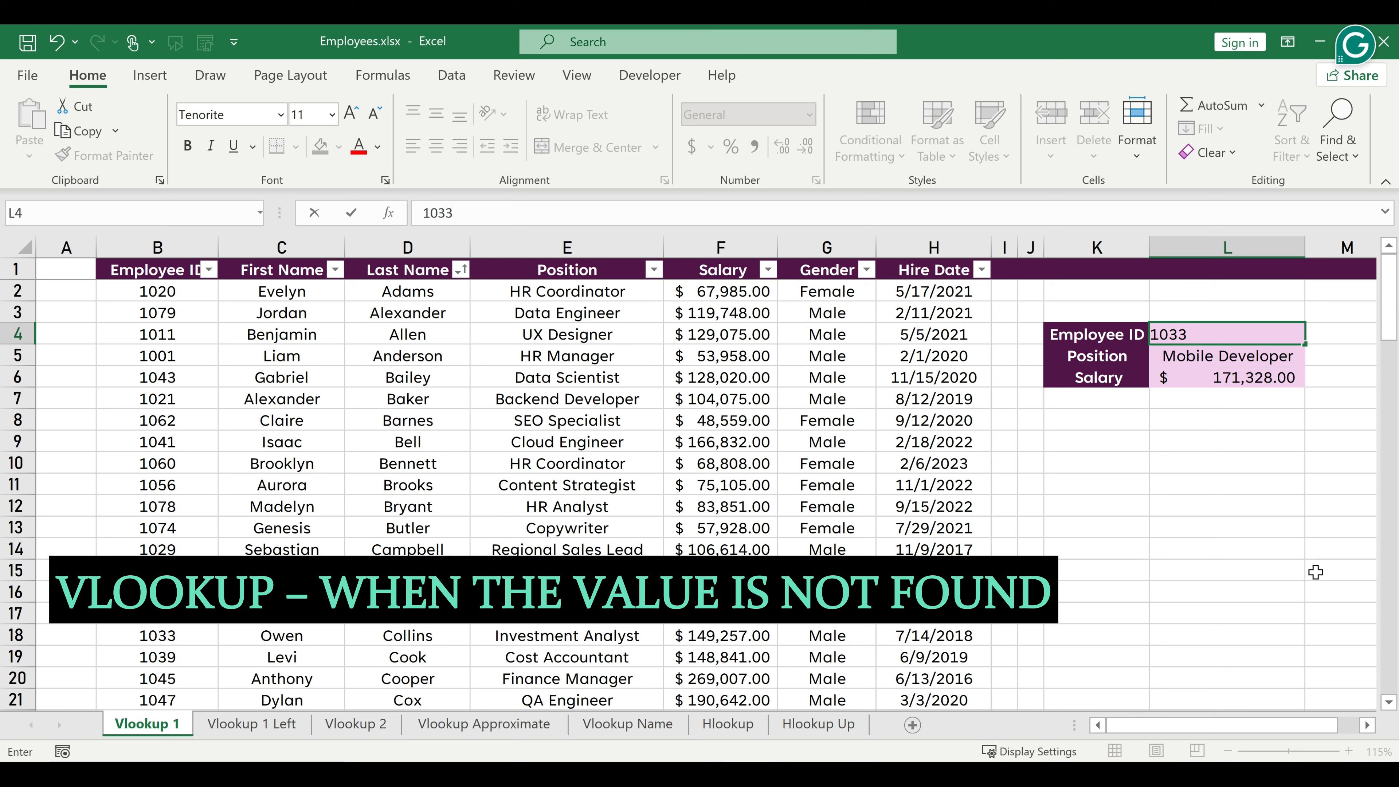
key("Return")
key("Up")
type("301")
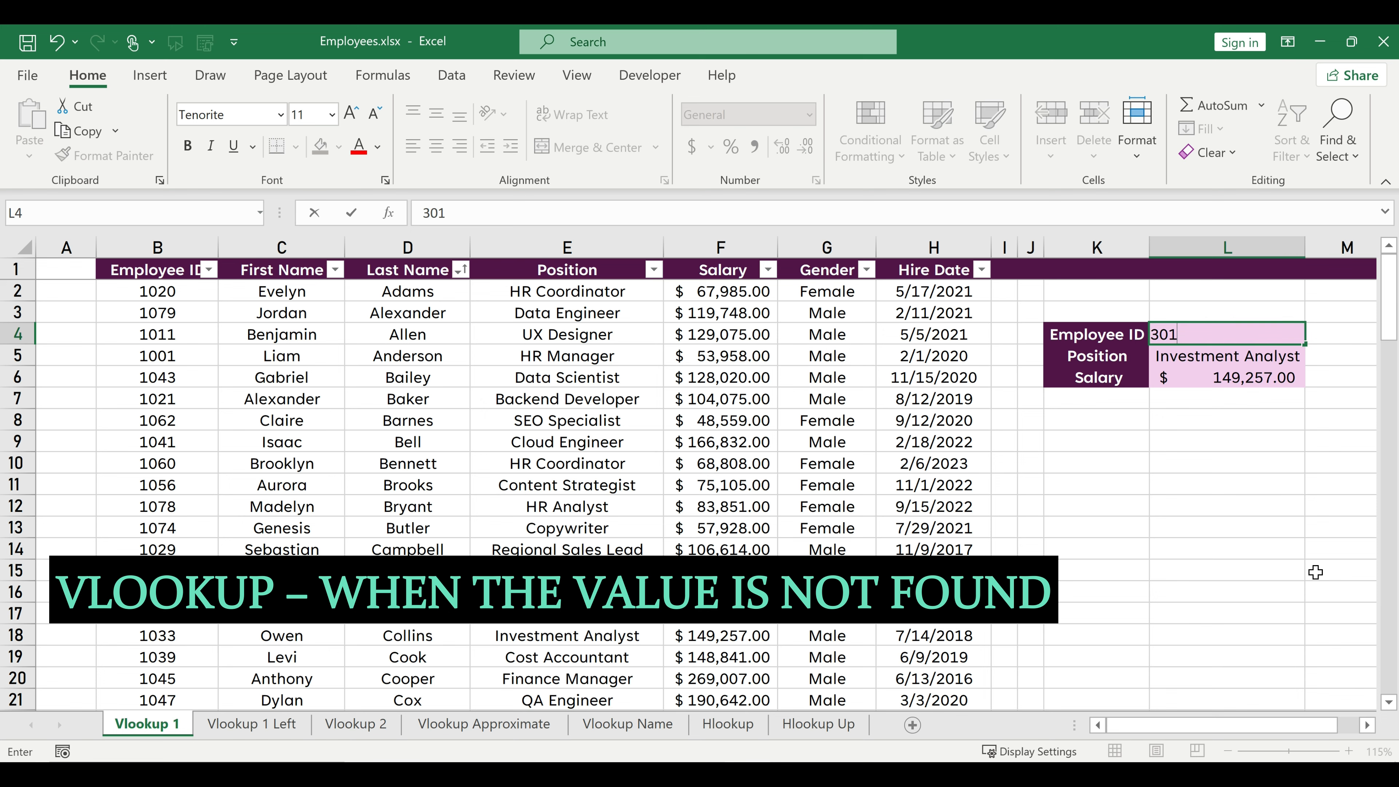
key("Return")
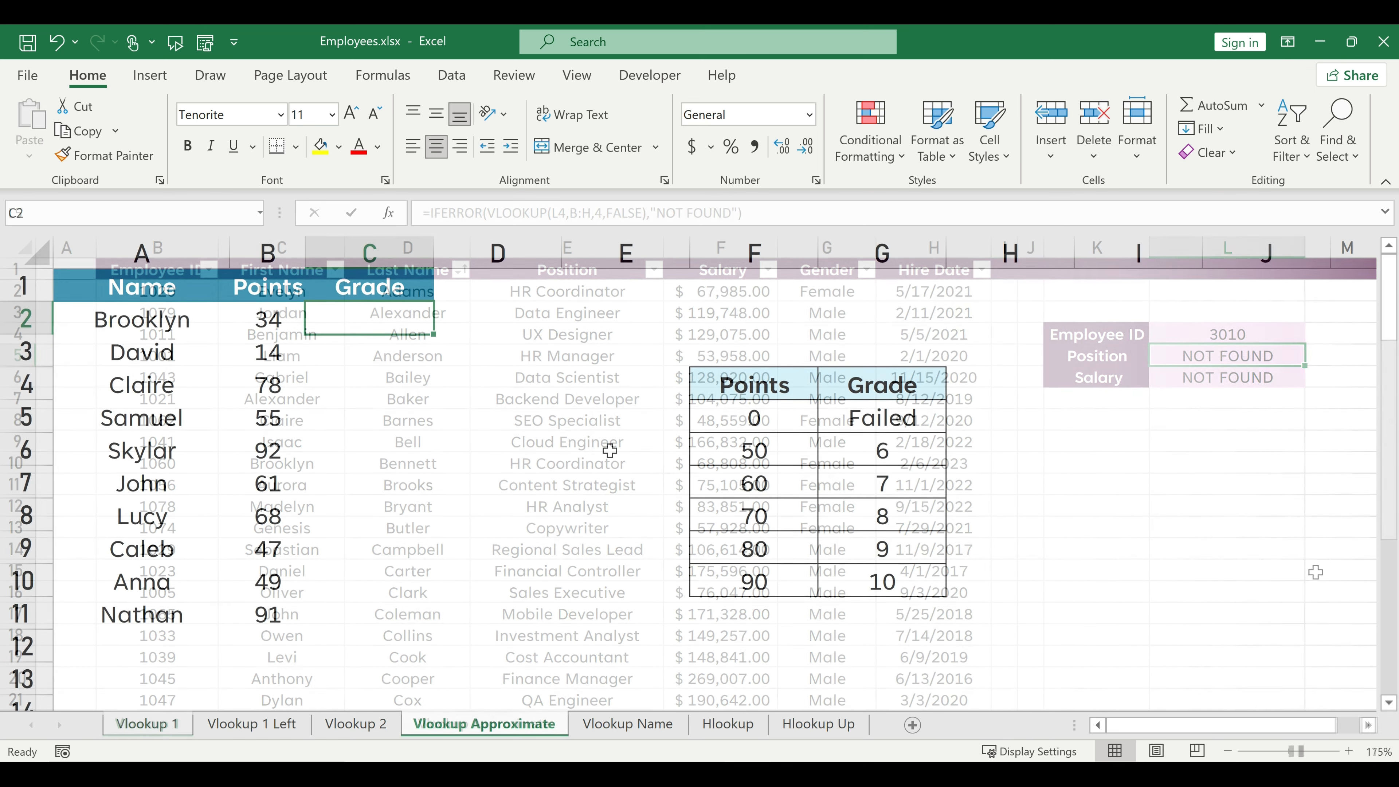
Enter =VLOOKUP(B2,F4:G10,2,TRUE) in C2 and fill it down the Grade column.
type("=vlooku")
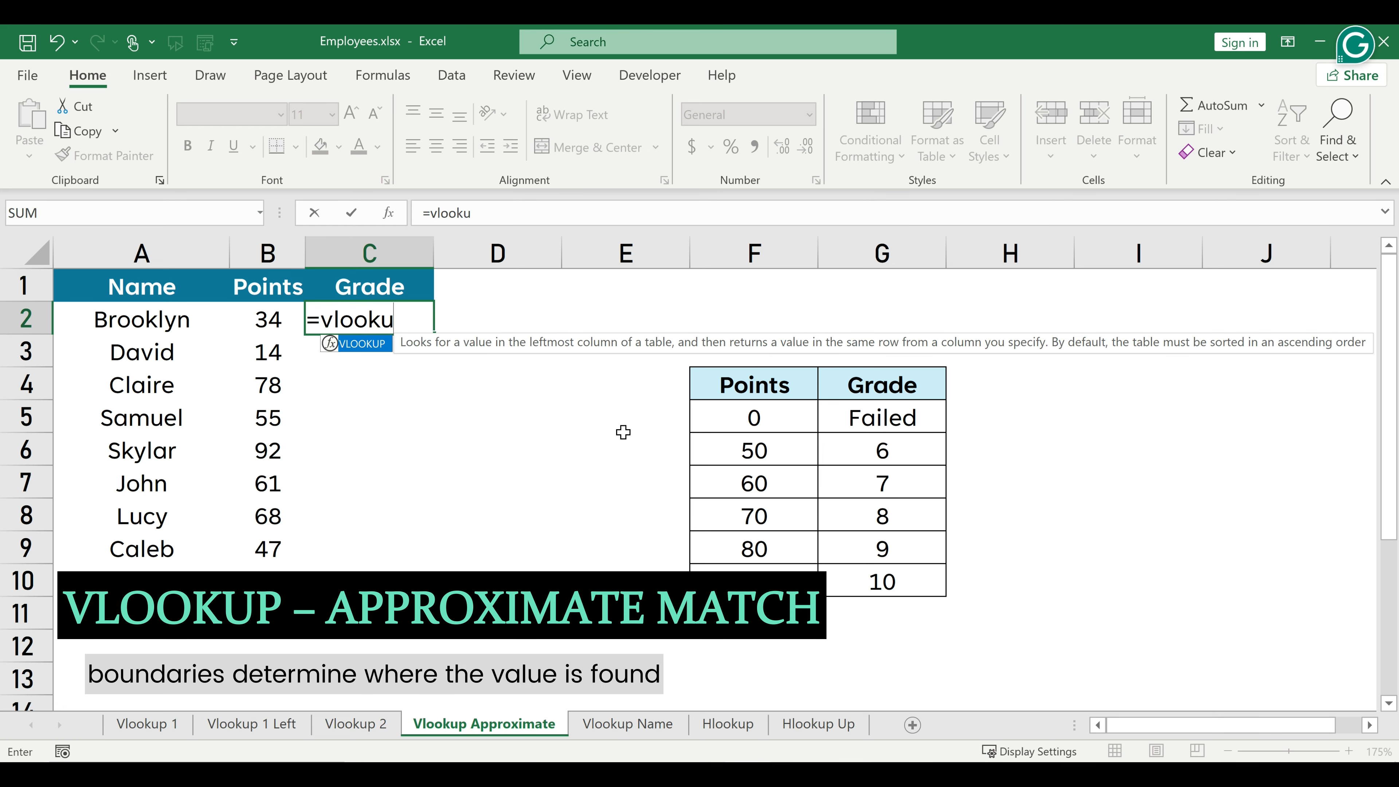
key("Tab")
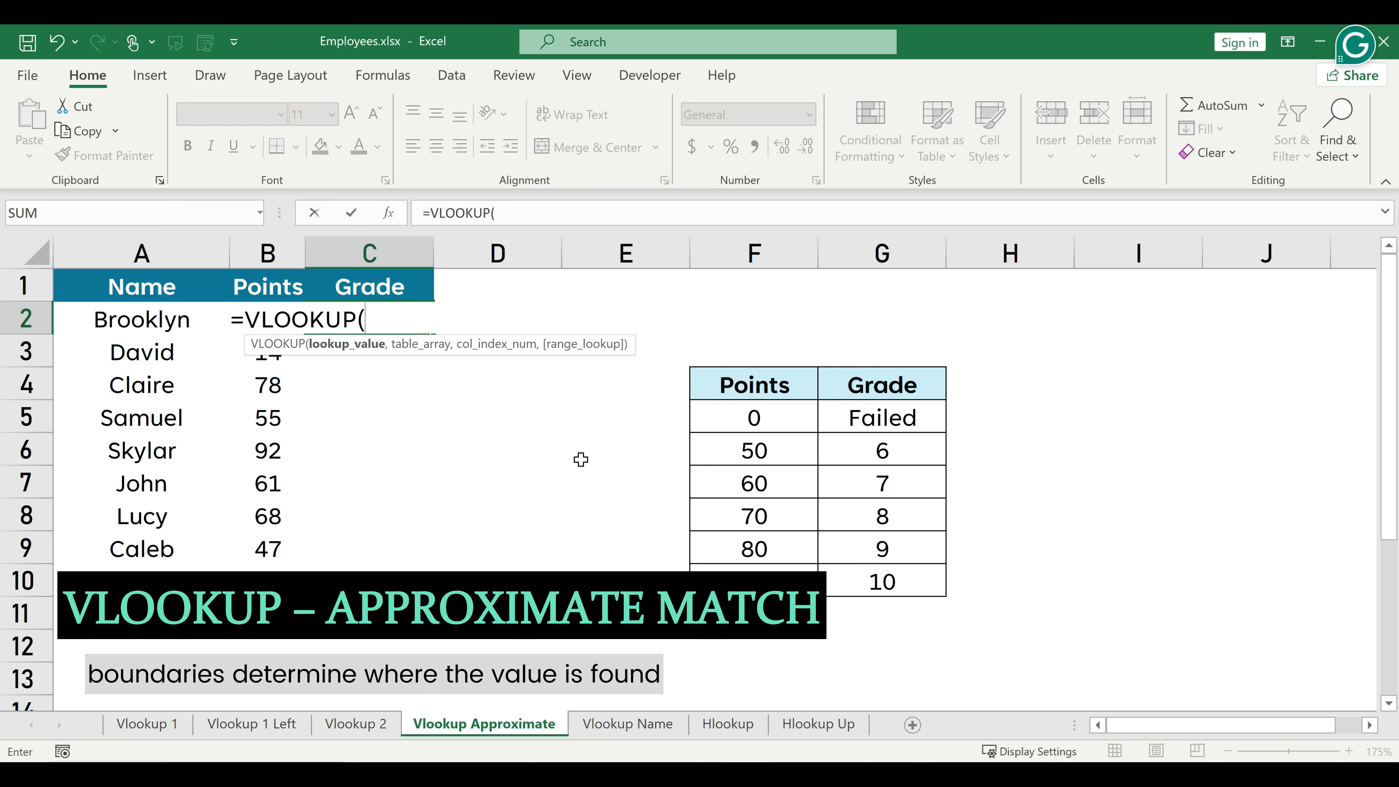
type("B2")
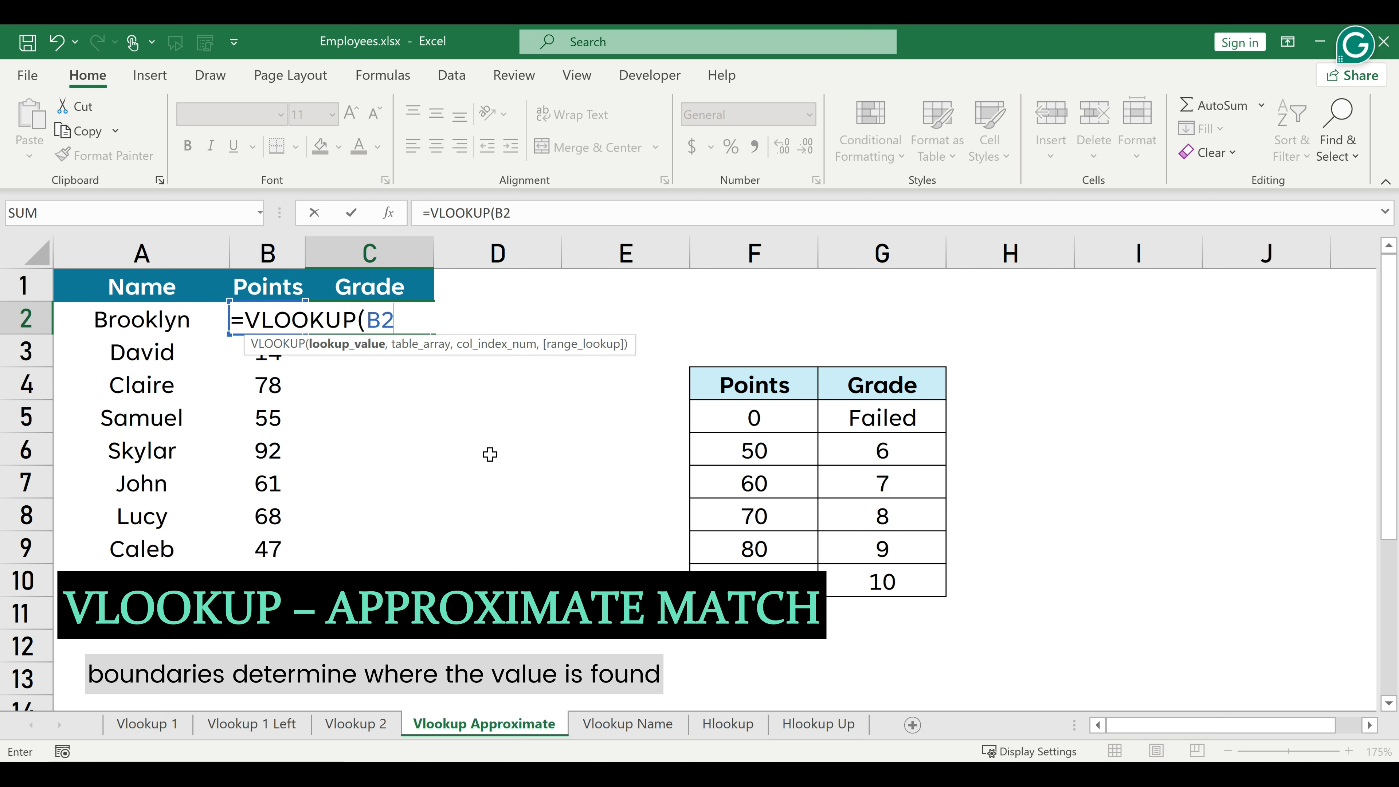
type(",")
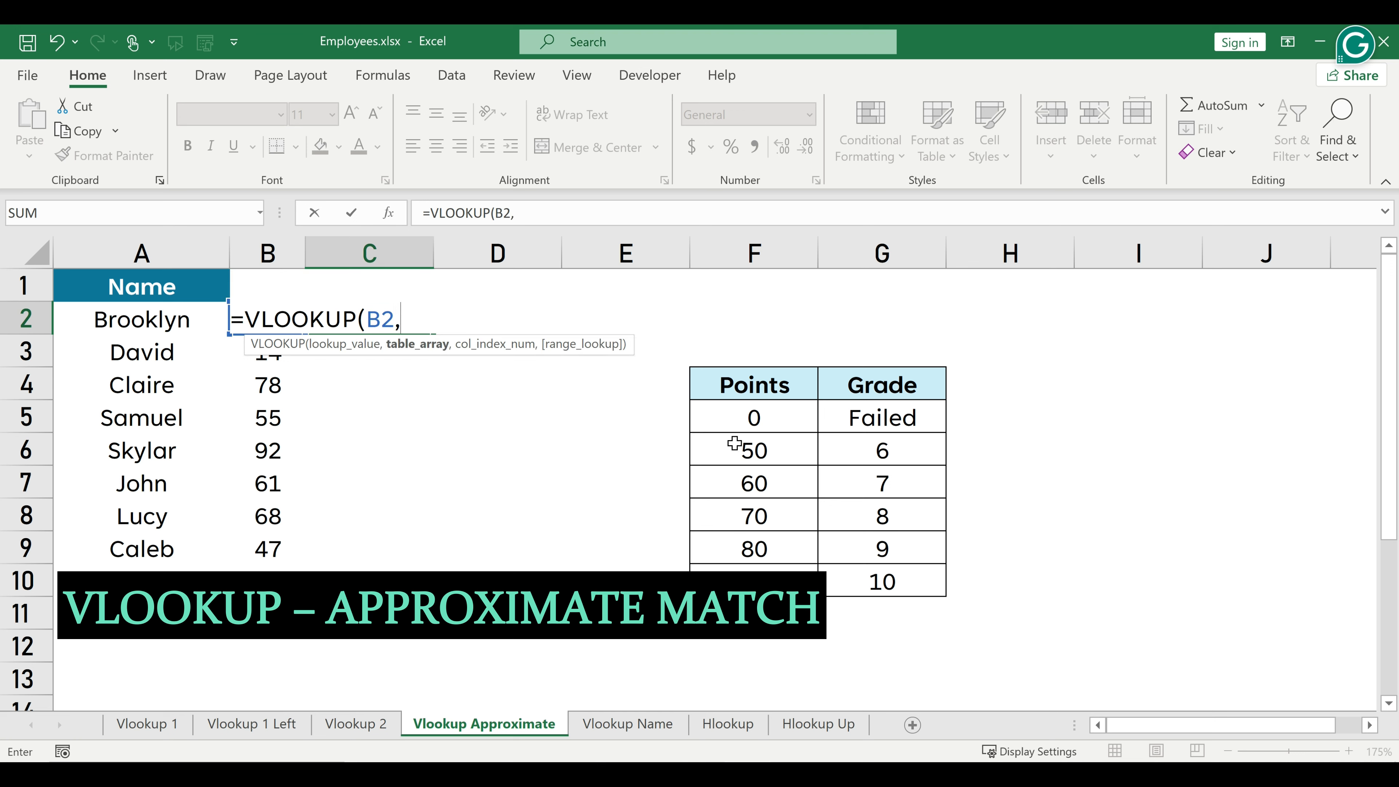
left_click_drag(741, 384, 871, 575)
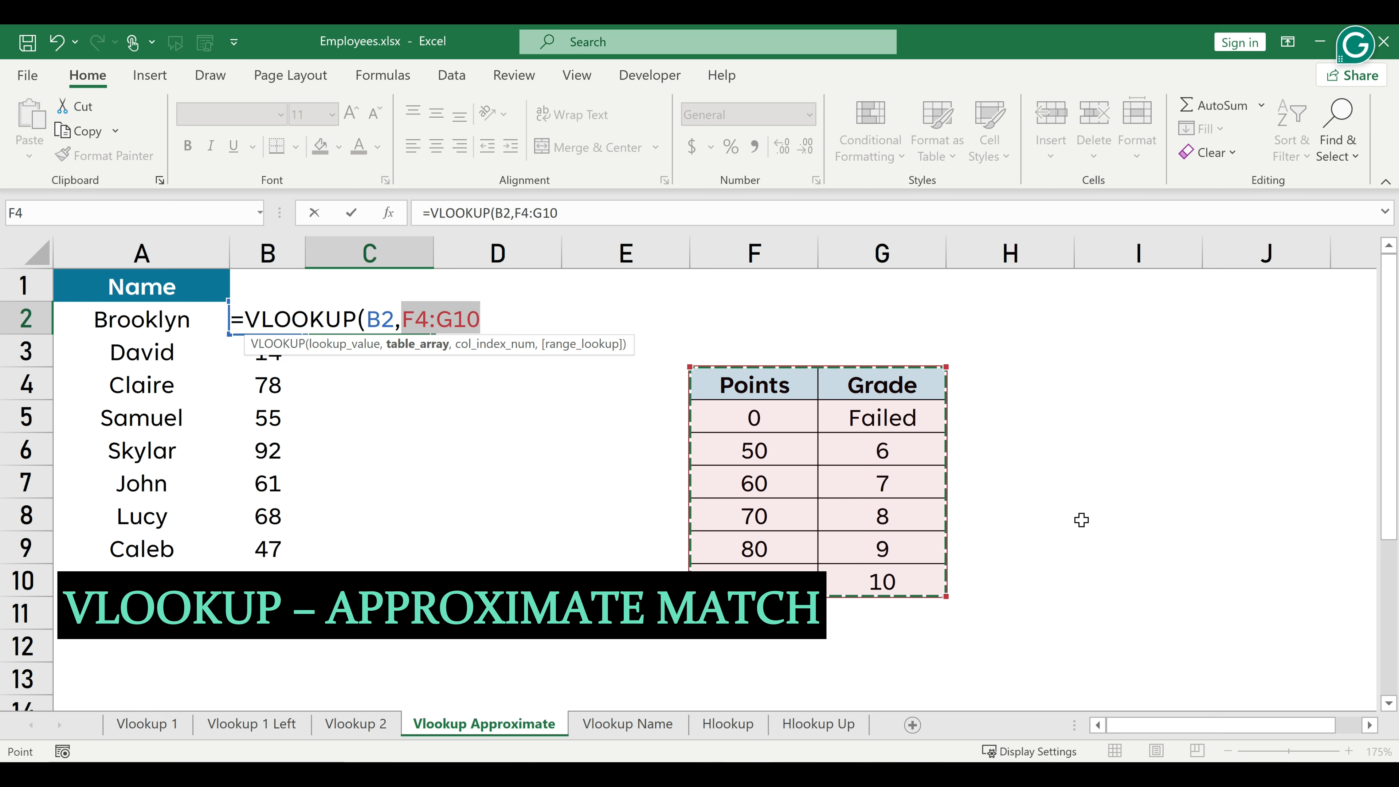
type(",")
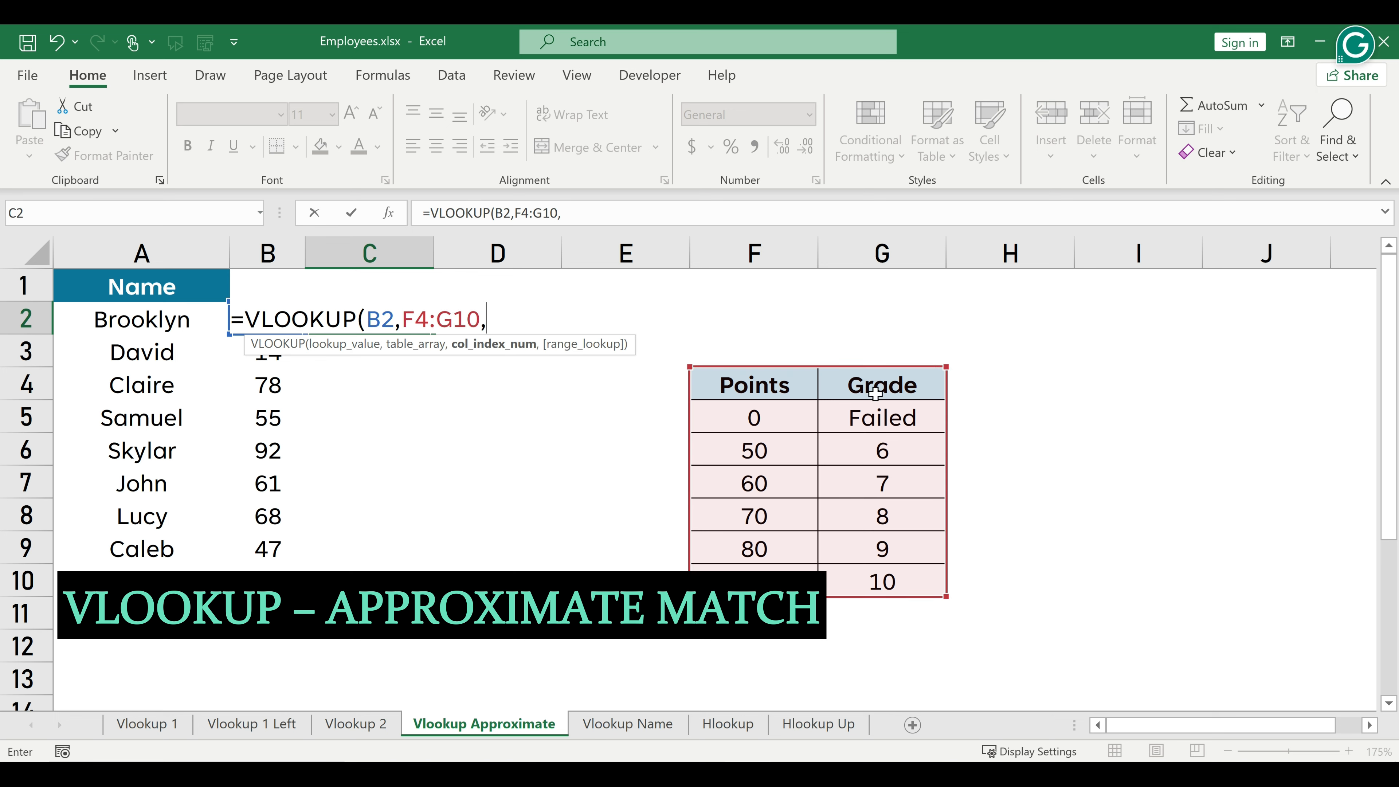
type("2,")
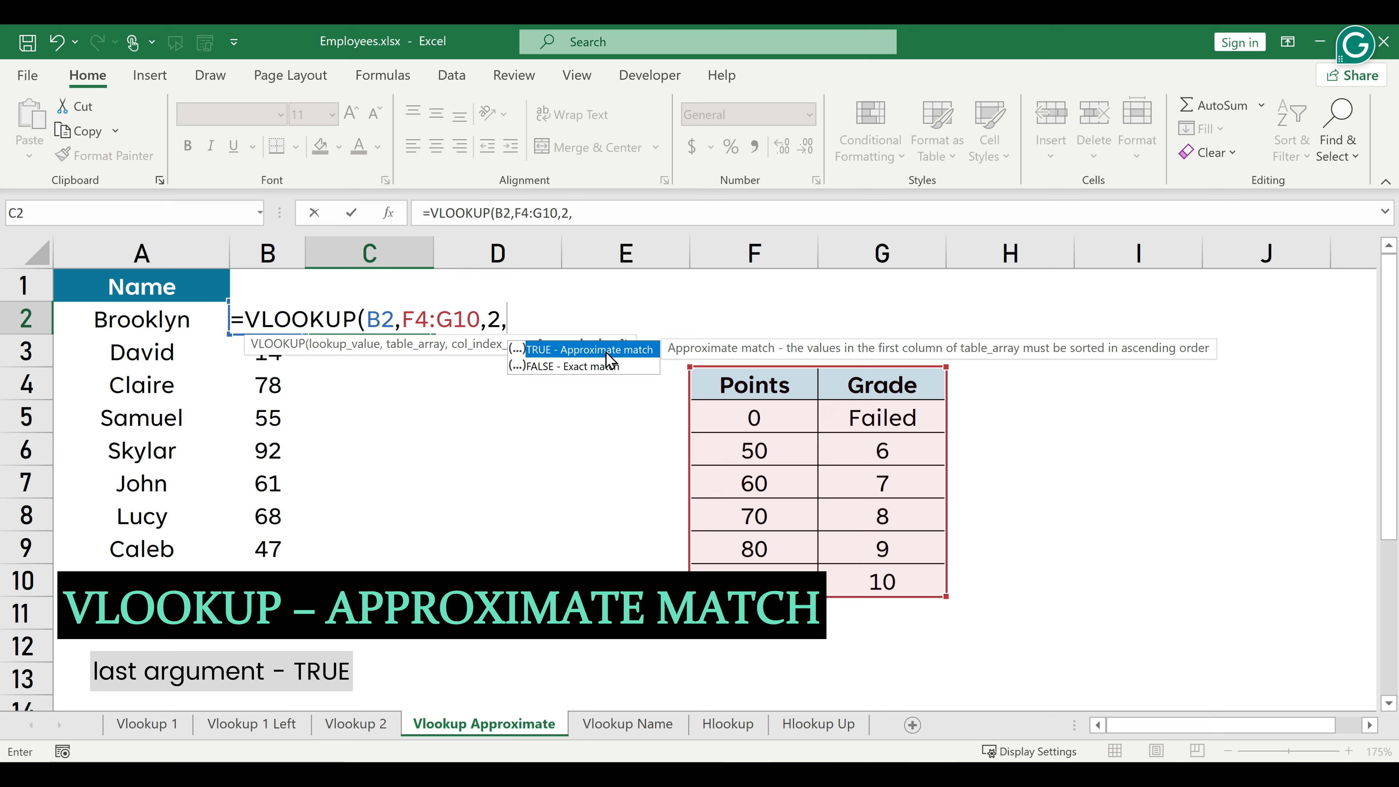
type("true")
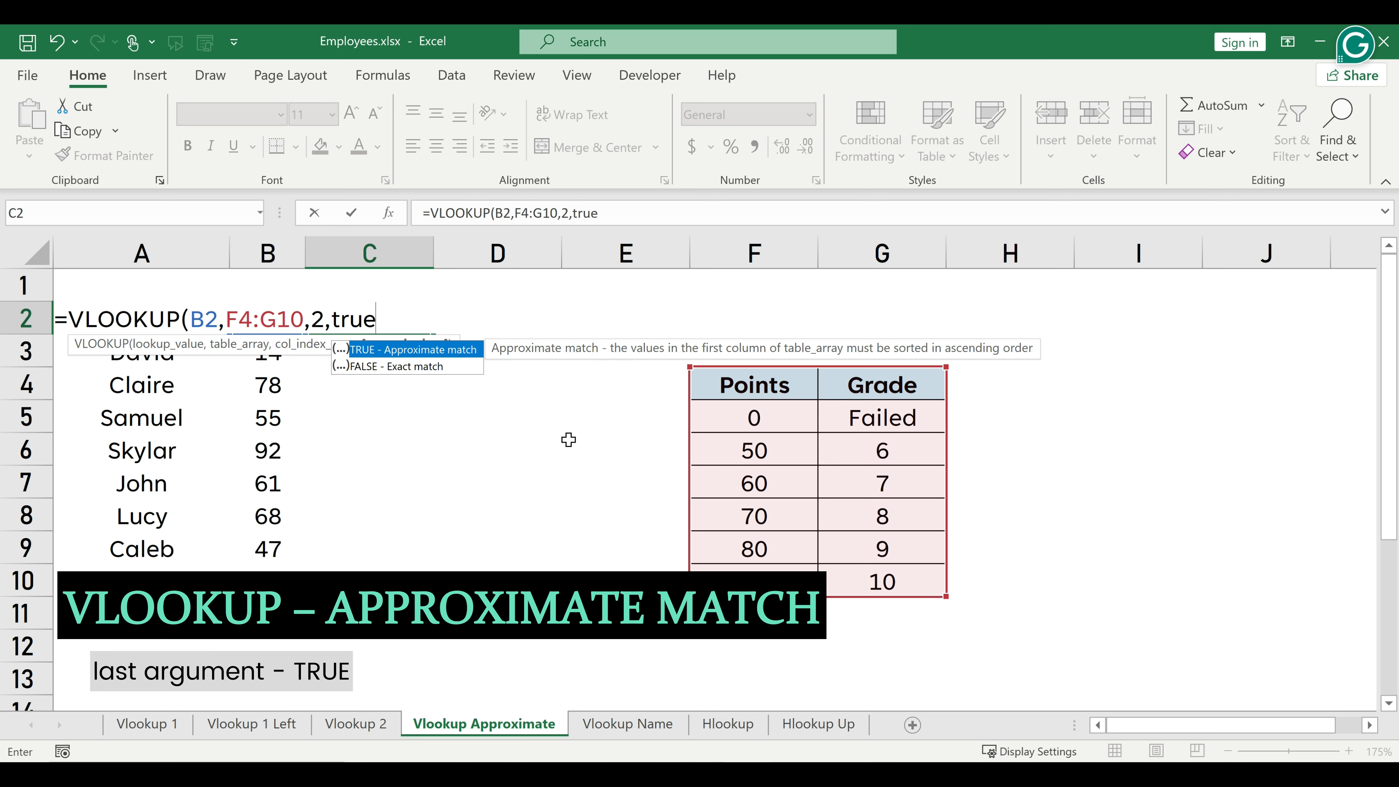
type(")")
key("Return")
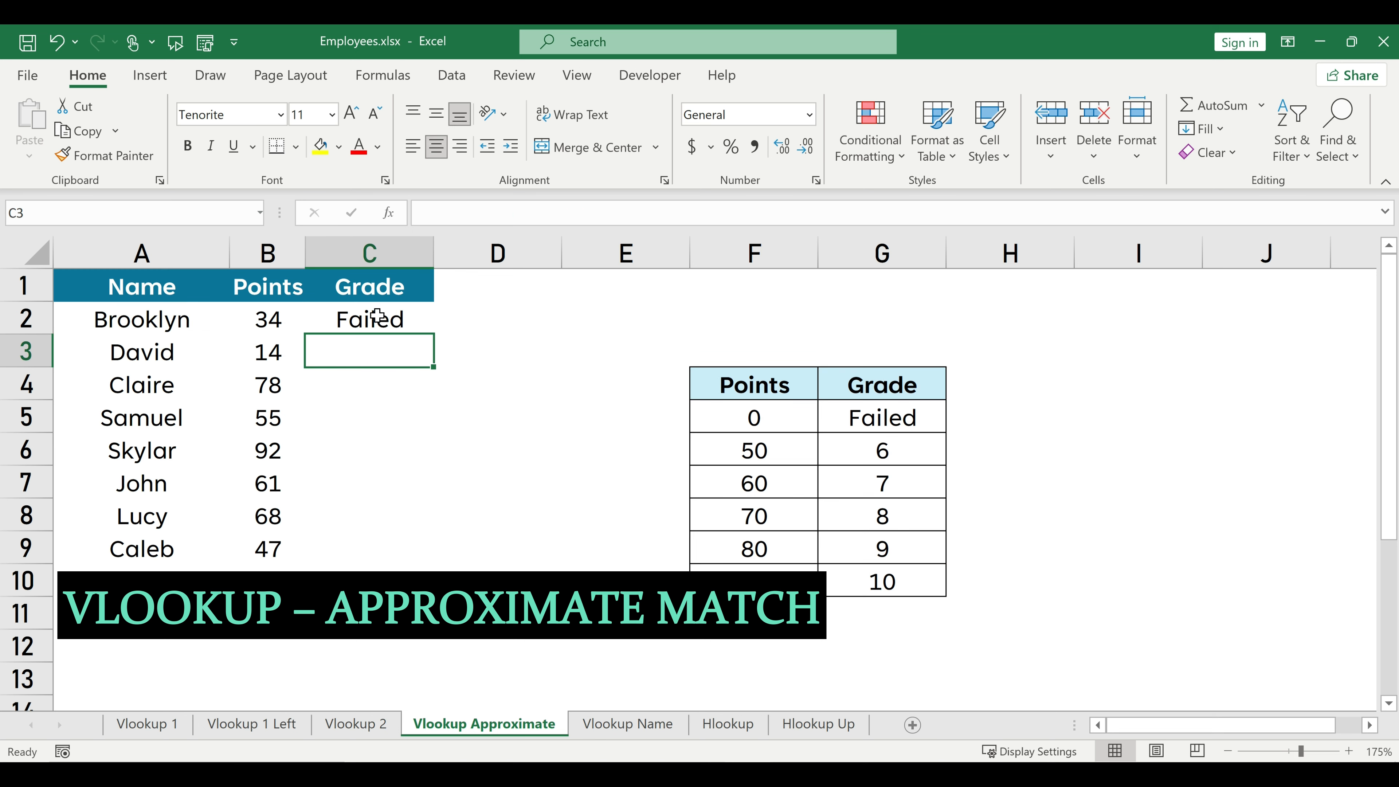
left_click(414, 325)
double_click(436, 337)
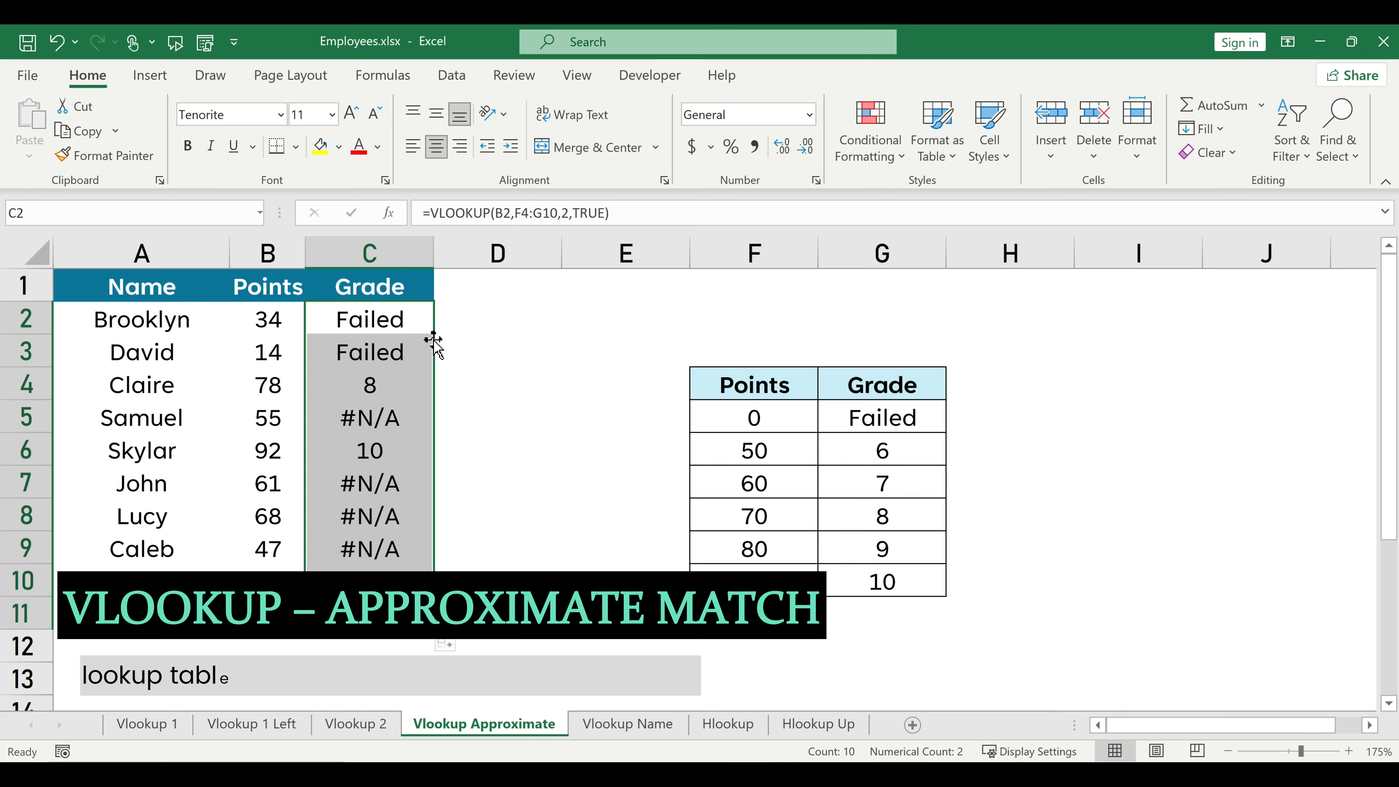
Lock the table range in the C2 formula as $F$4:$G$10 and refill the Grade column with it.
left_click(430, 330)
left_click(520, 213)
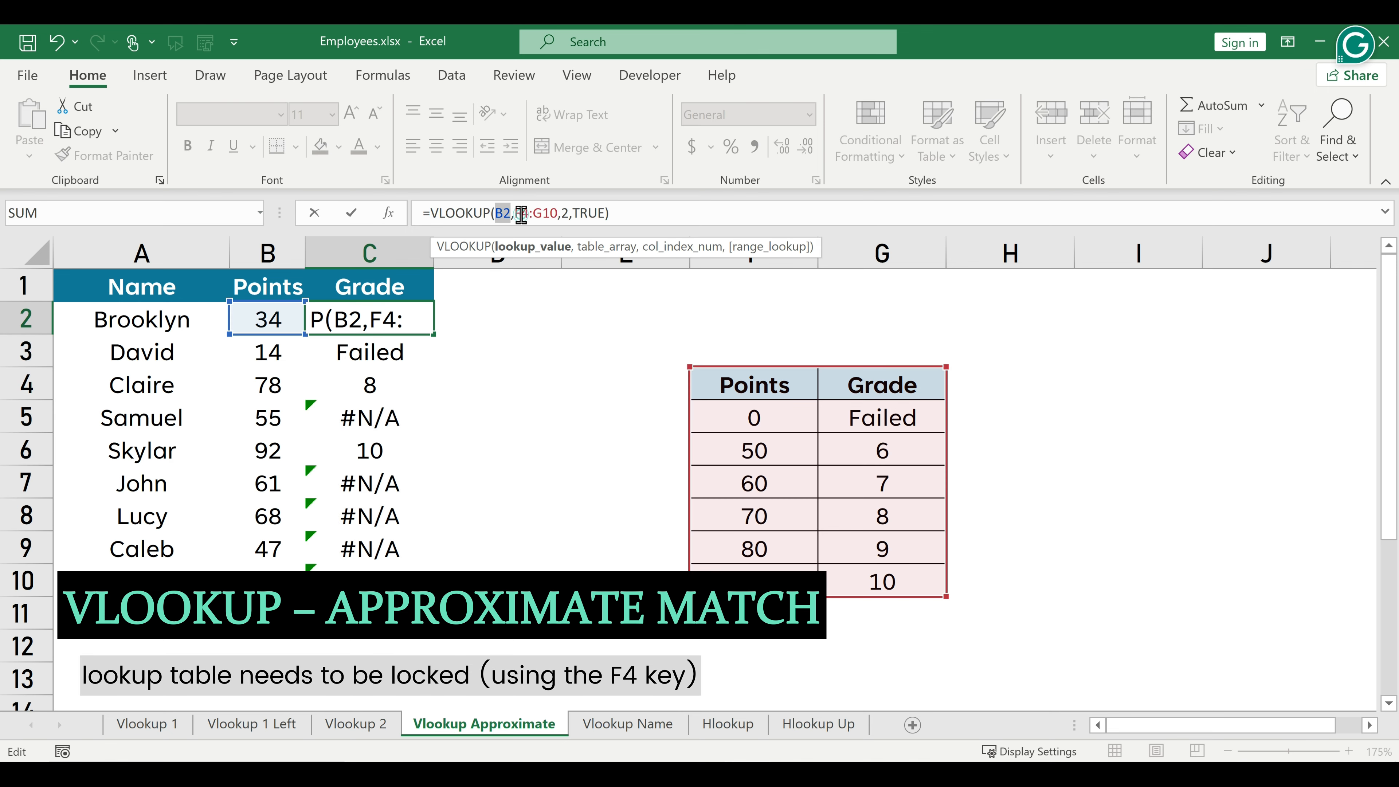
key("F4")
left_click(558, 213)
key("F4")
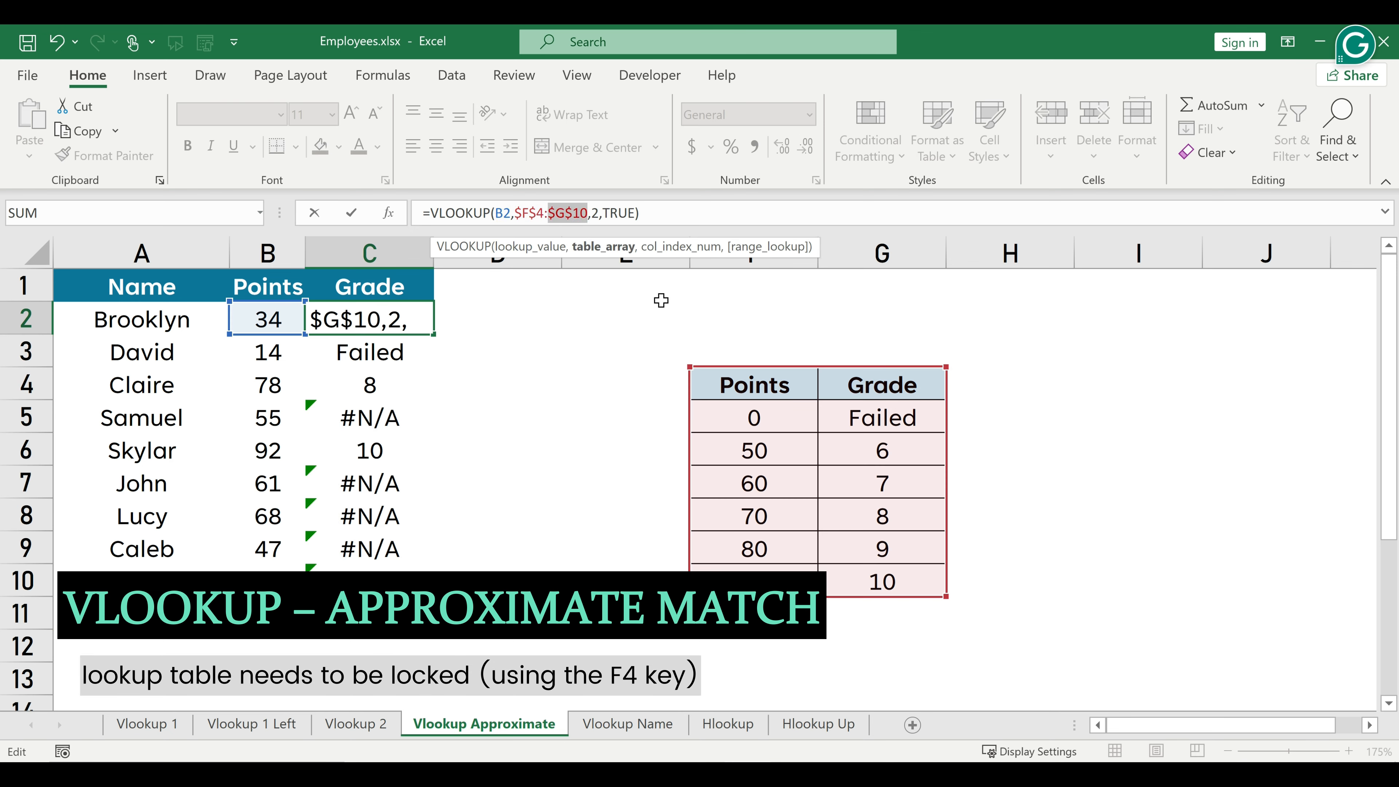
key("Return")
left_click(380, 322)
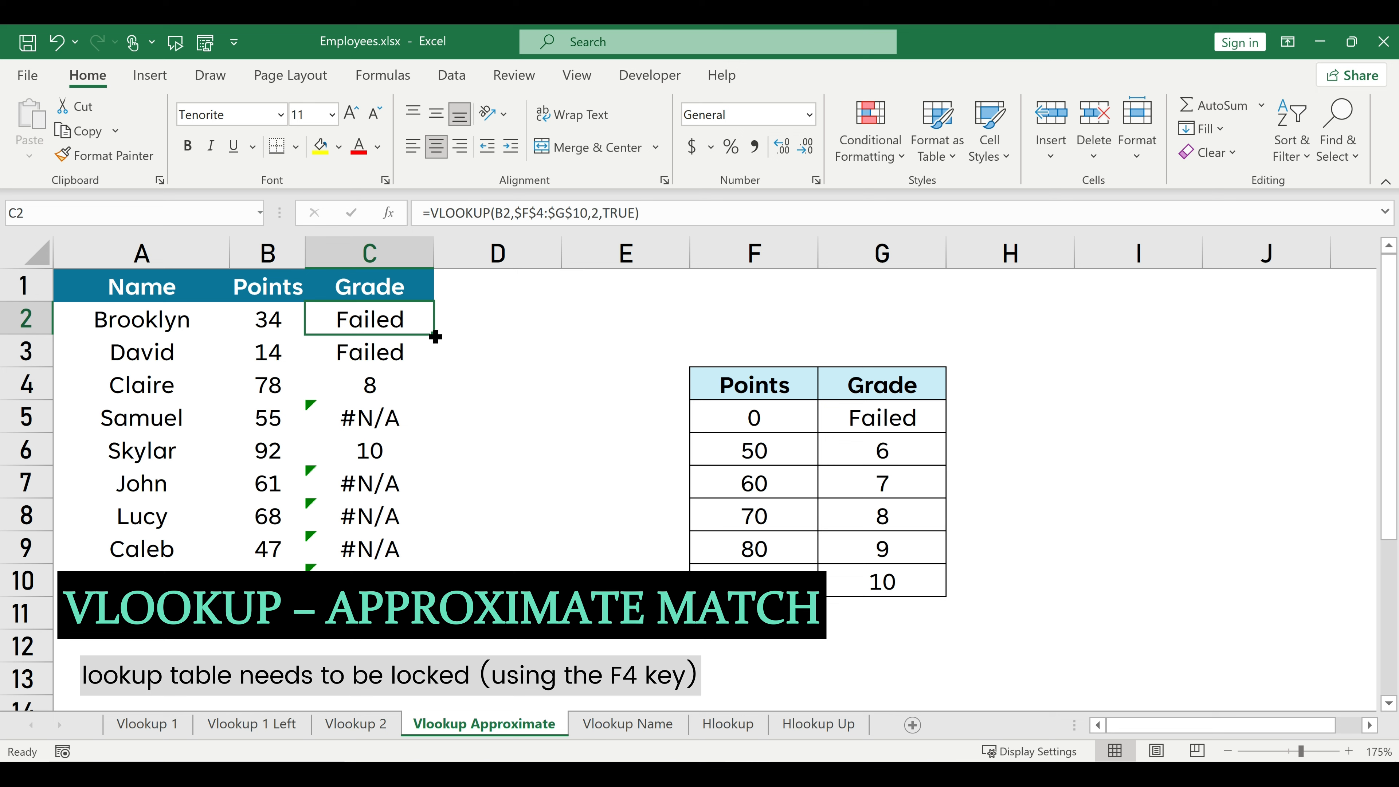
double_click(435, 337)
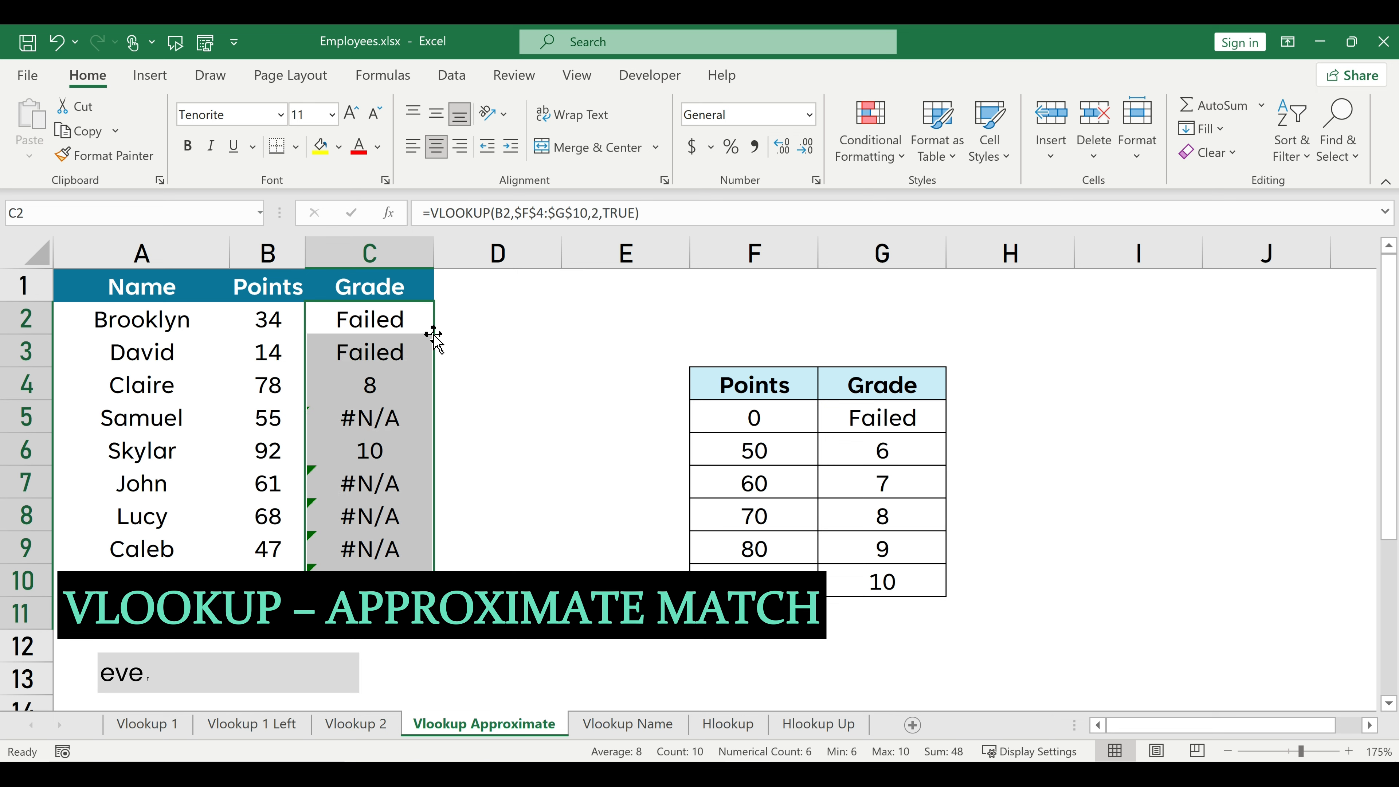
Change the points value in B9 to 63 to test the grade formula.
left_click(390, 426)
left_click(280, 550)
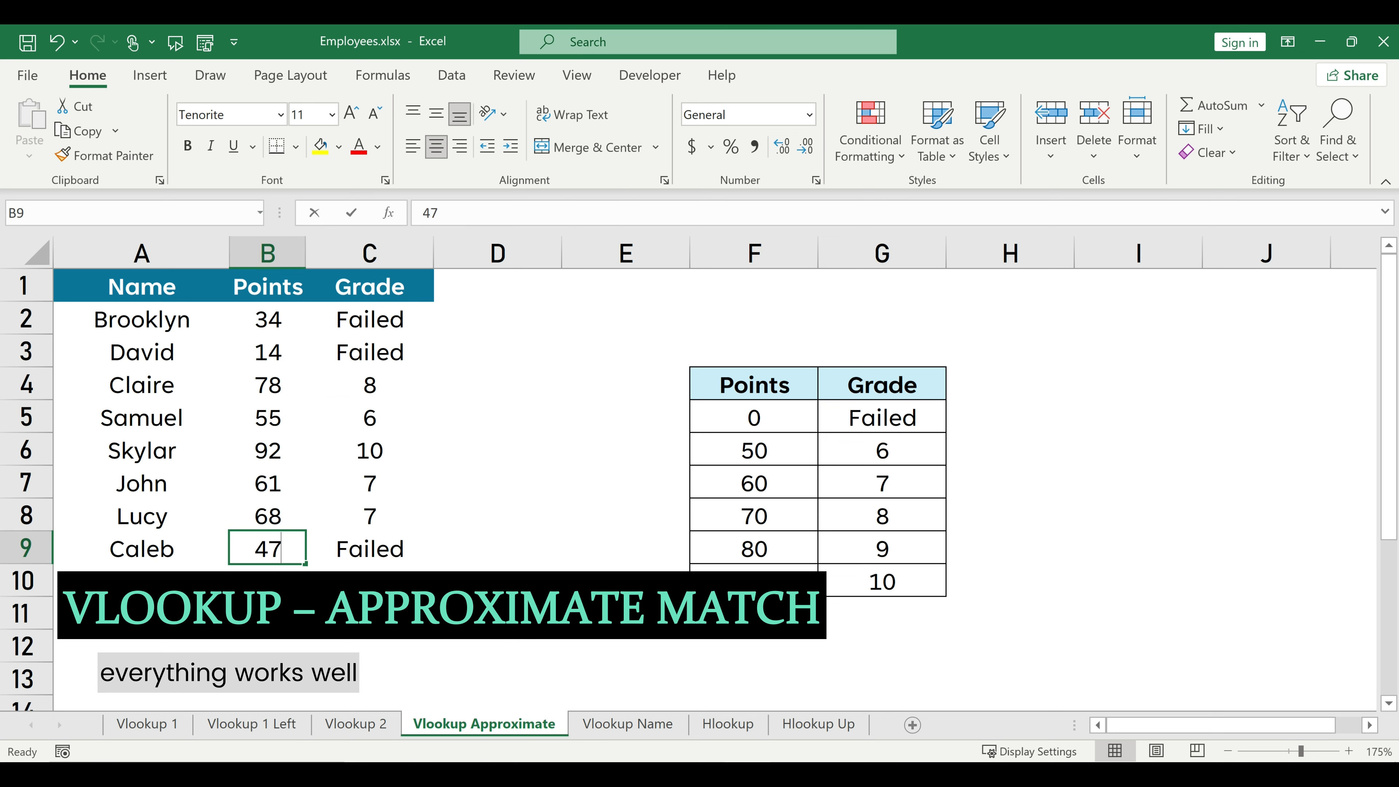
key("BackSpace")
key("BackSpace")
type("63")
key("Return")
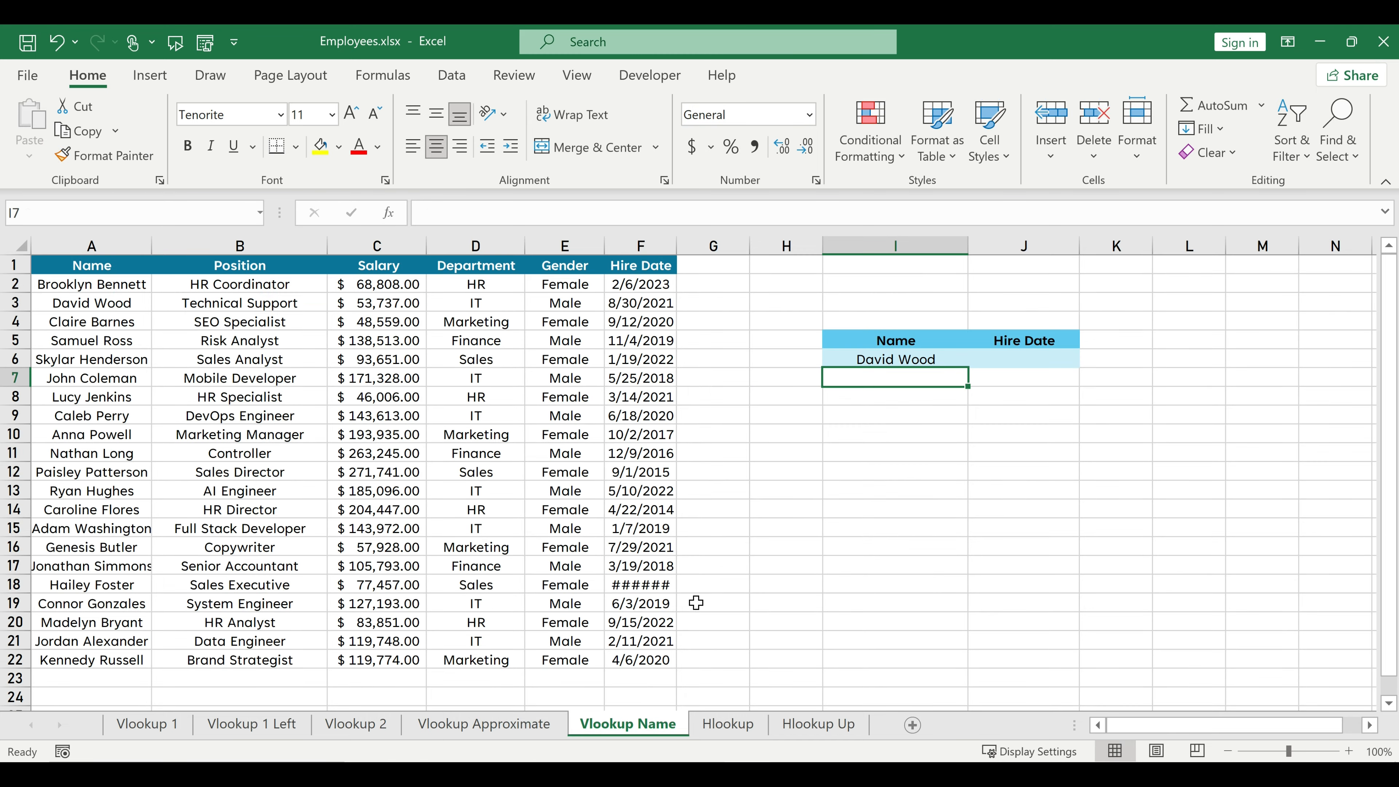
On the Vlookup Name sheet, start a VLOOKUP formula in J6 with I6 as lookup value and columns A:F as table.
left_click(1011, 357)
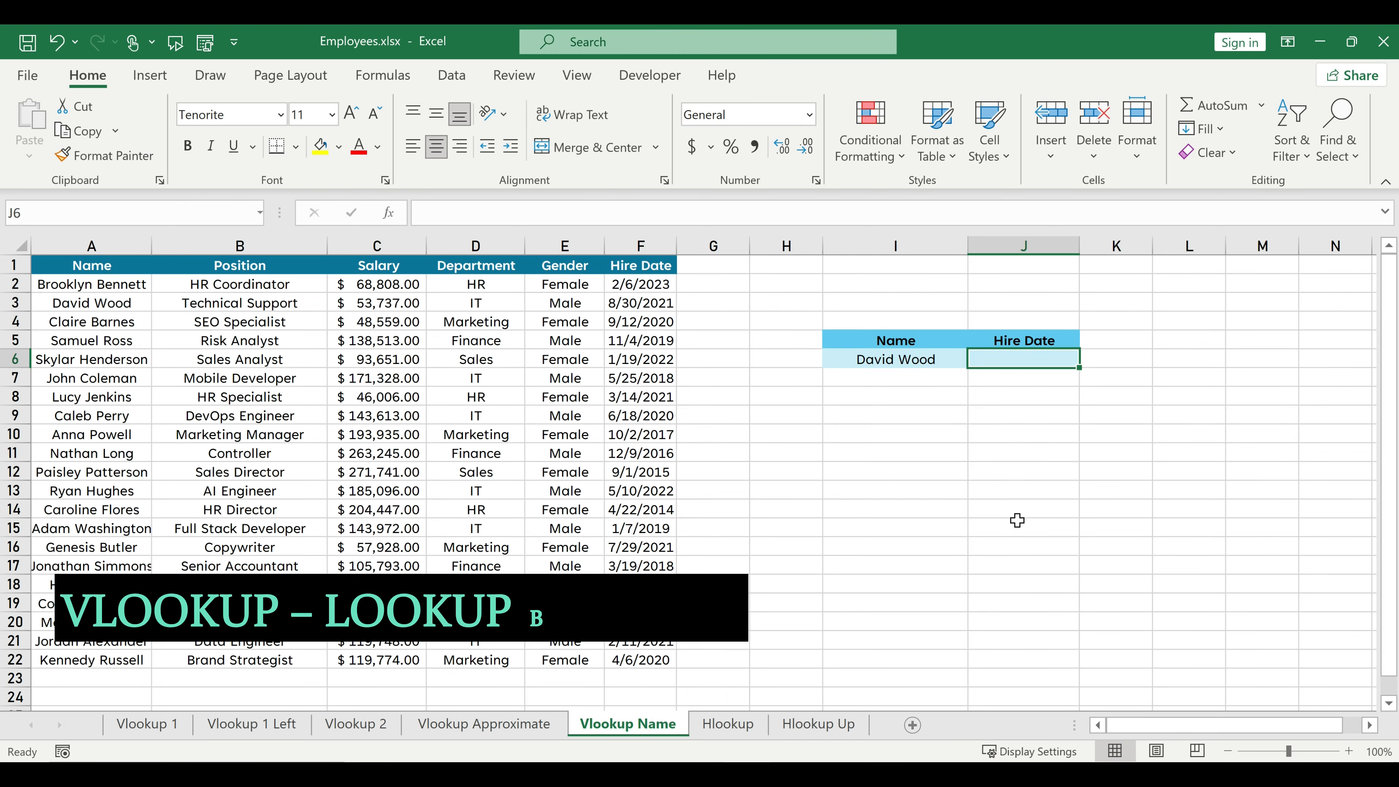
type("=vlookup(")
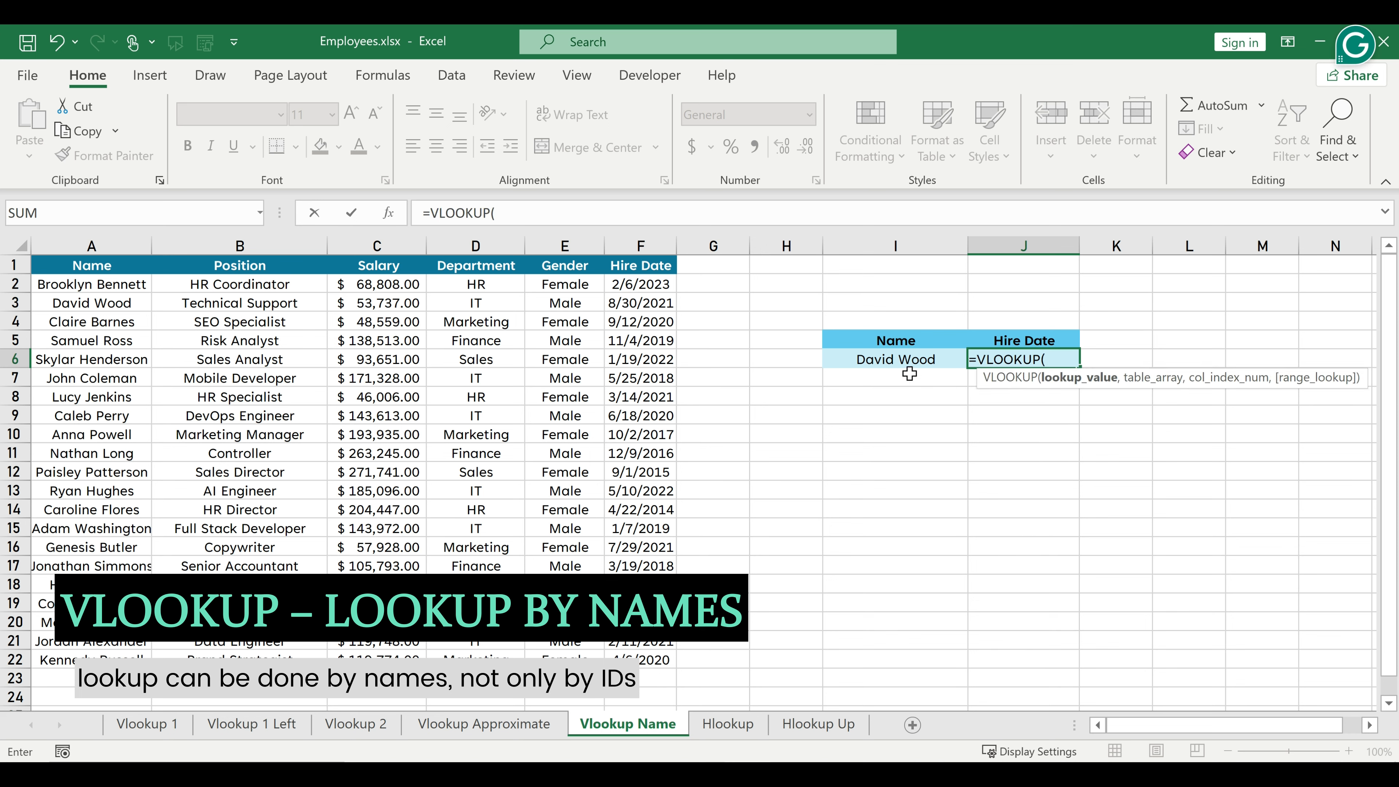
left_click(903, 359)
type(",")
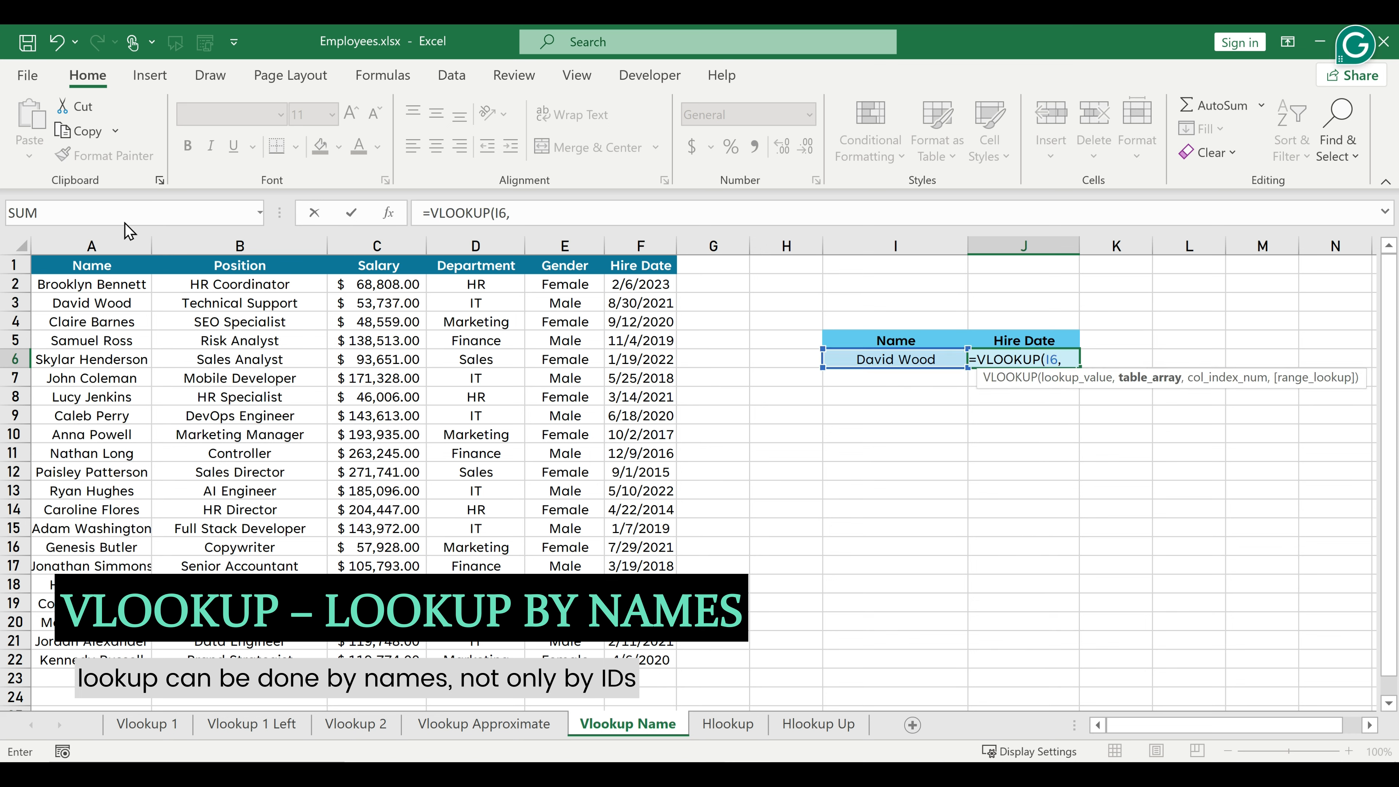
left_click_drag(91, 246, 655, 248)
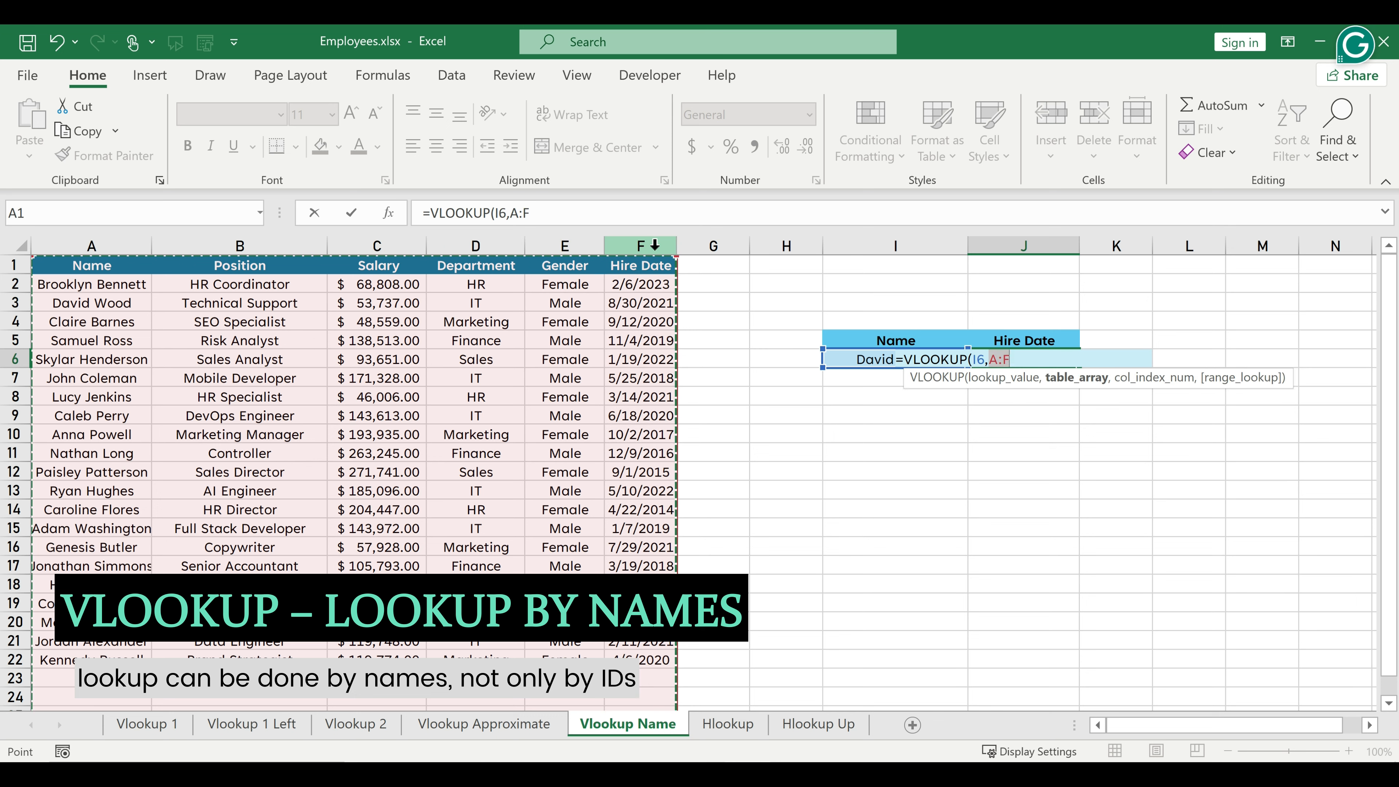
type(",")
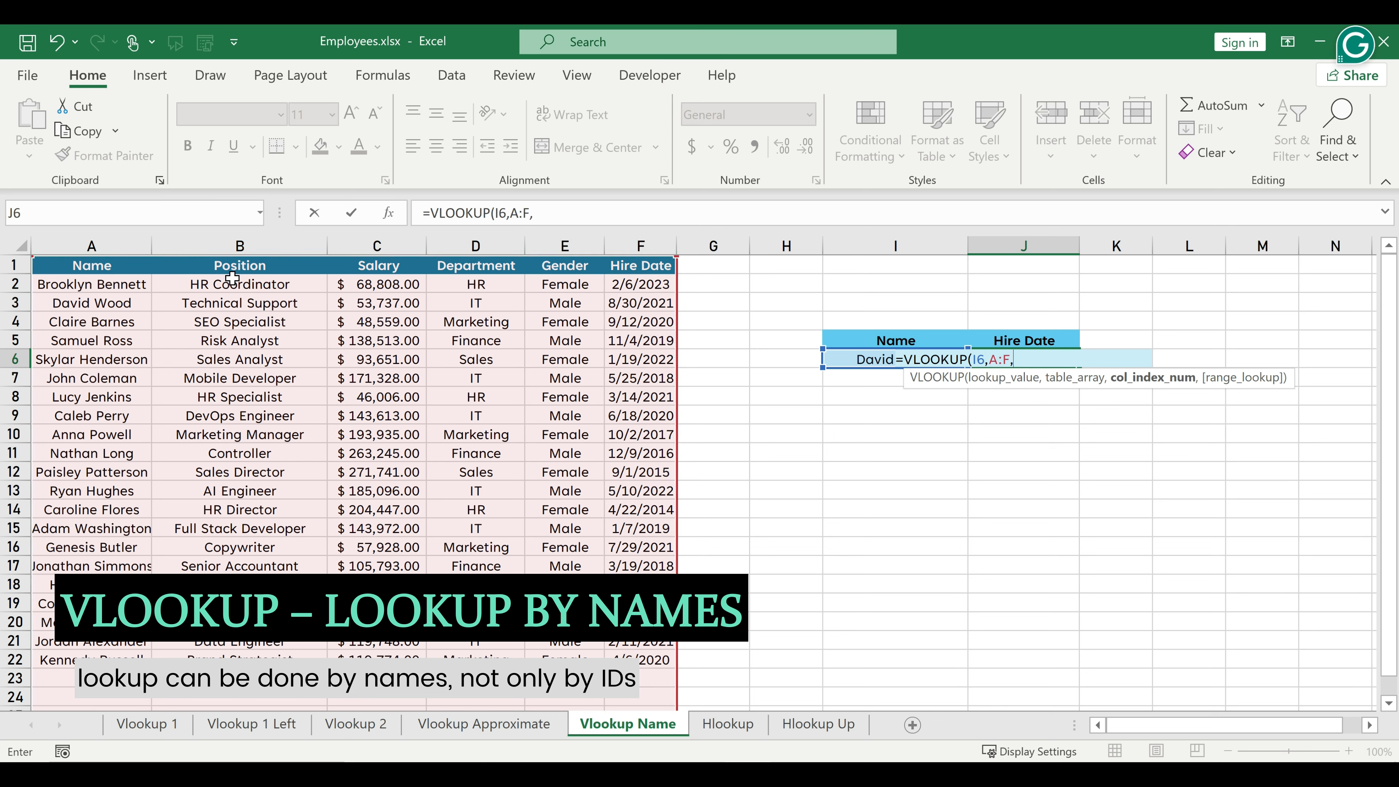
Complete the J6 formula with column index 6 and FALSE for an exact match, and format the cell as a date.
left_click(595, 212)
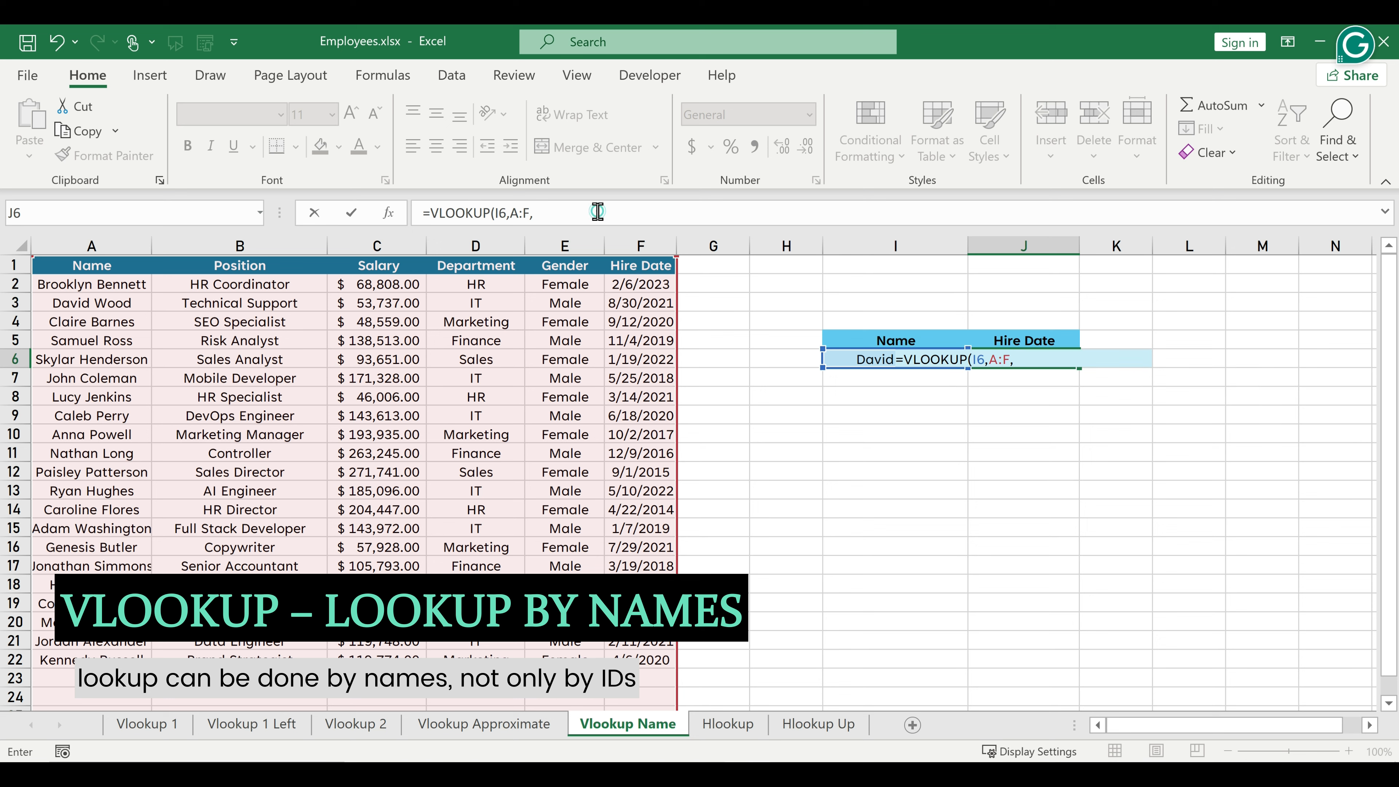
type("6,")
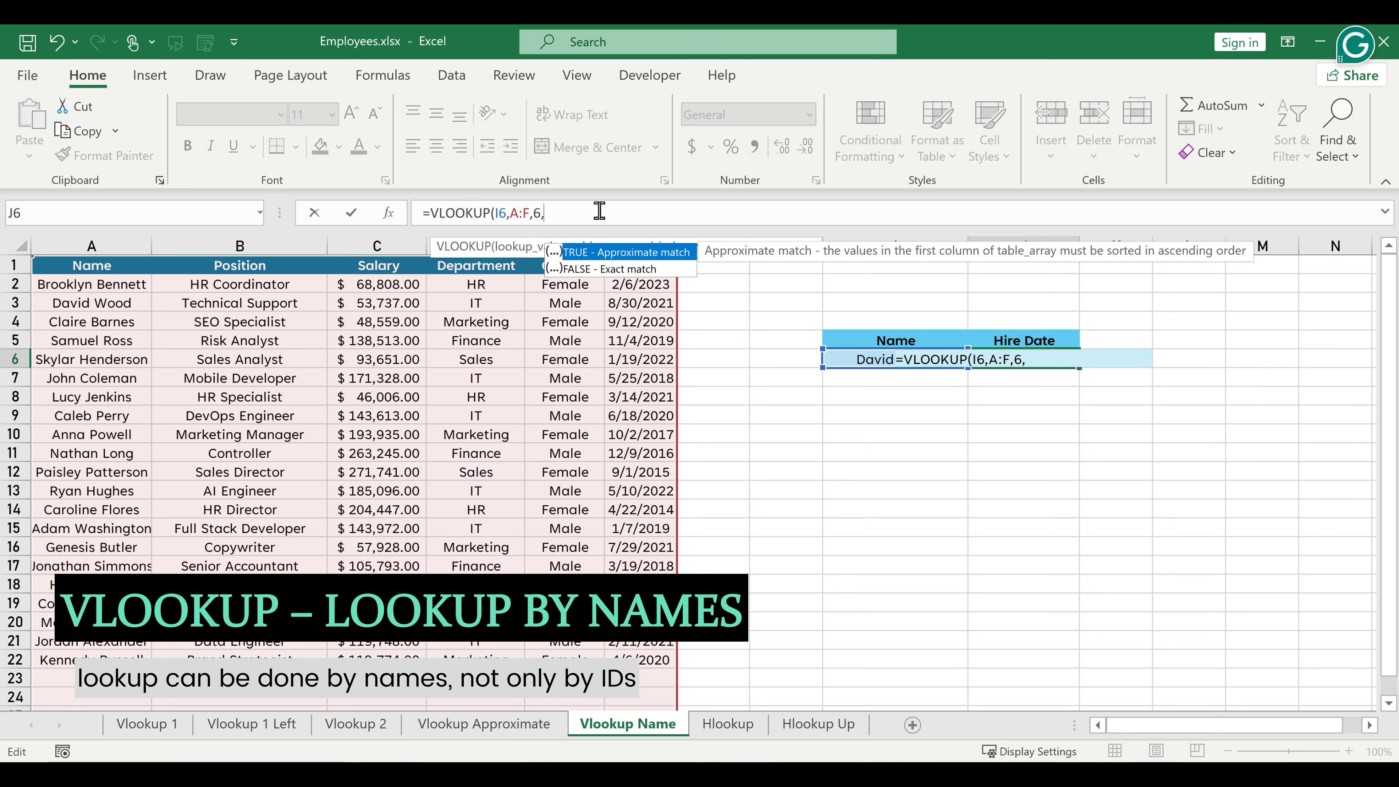
left_click(578, 270)
double_click(578, 270)
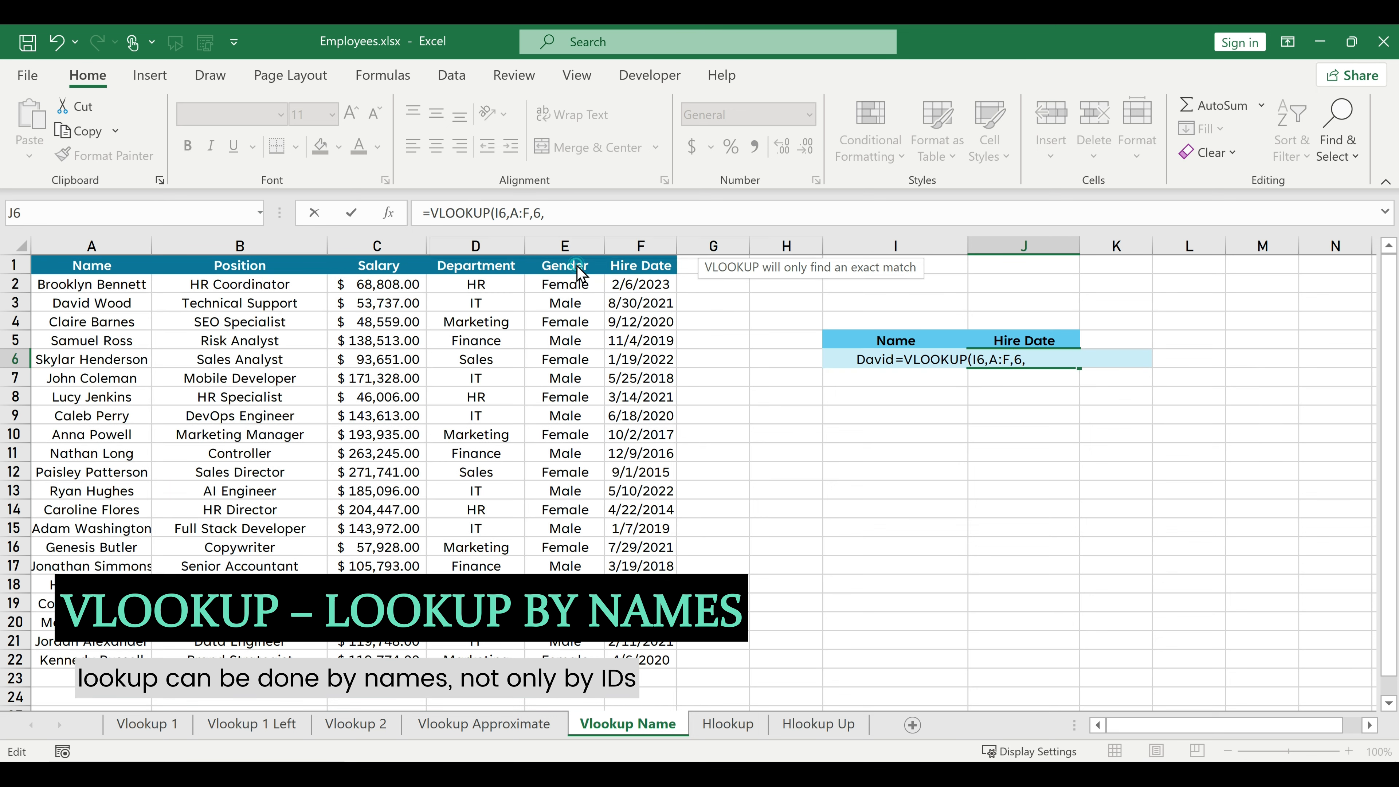
type(")")
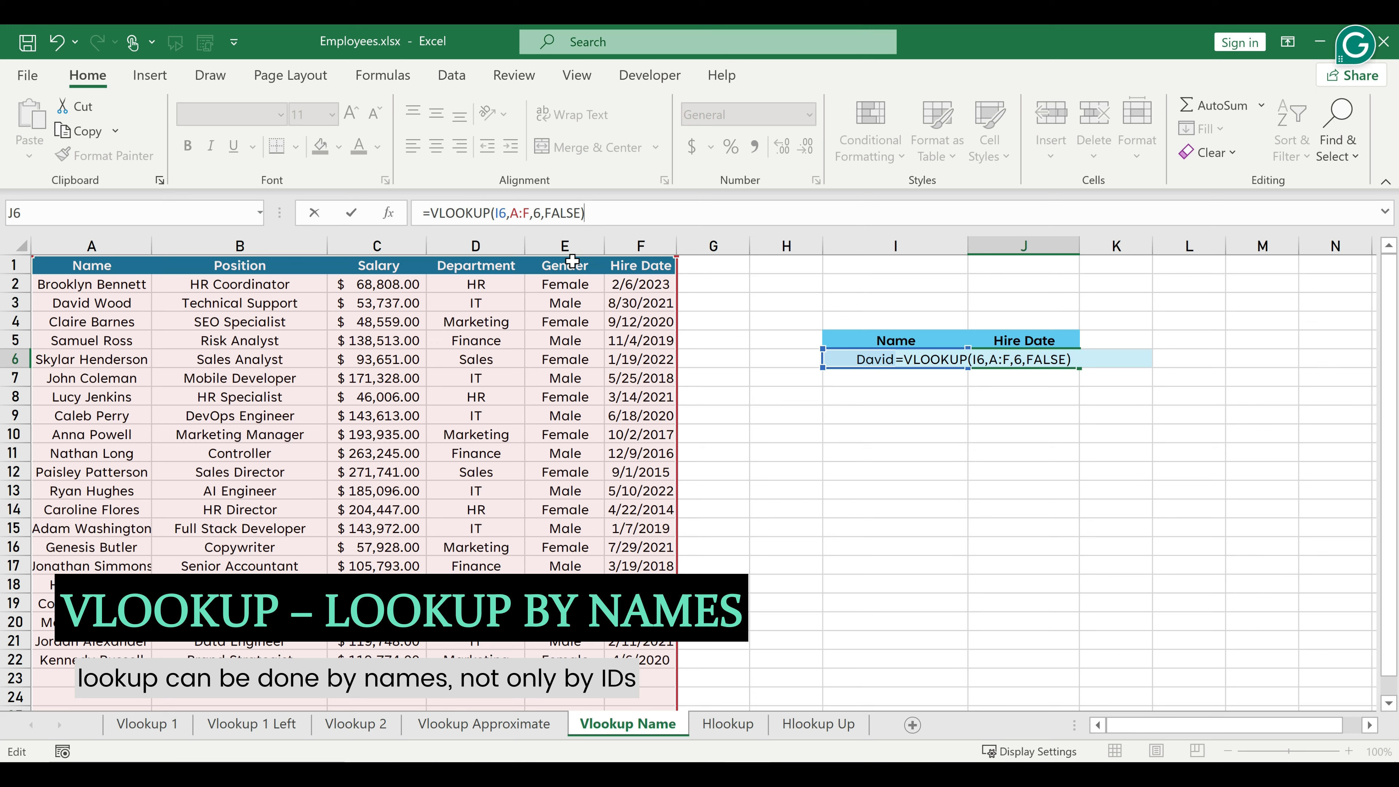
key("ctrl+Return")
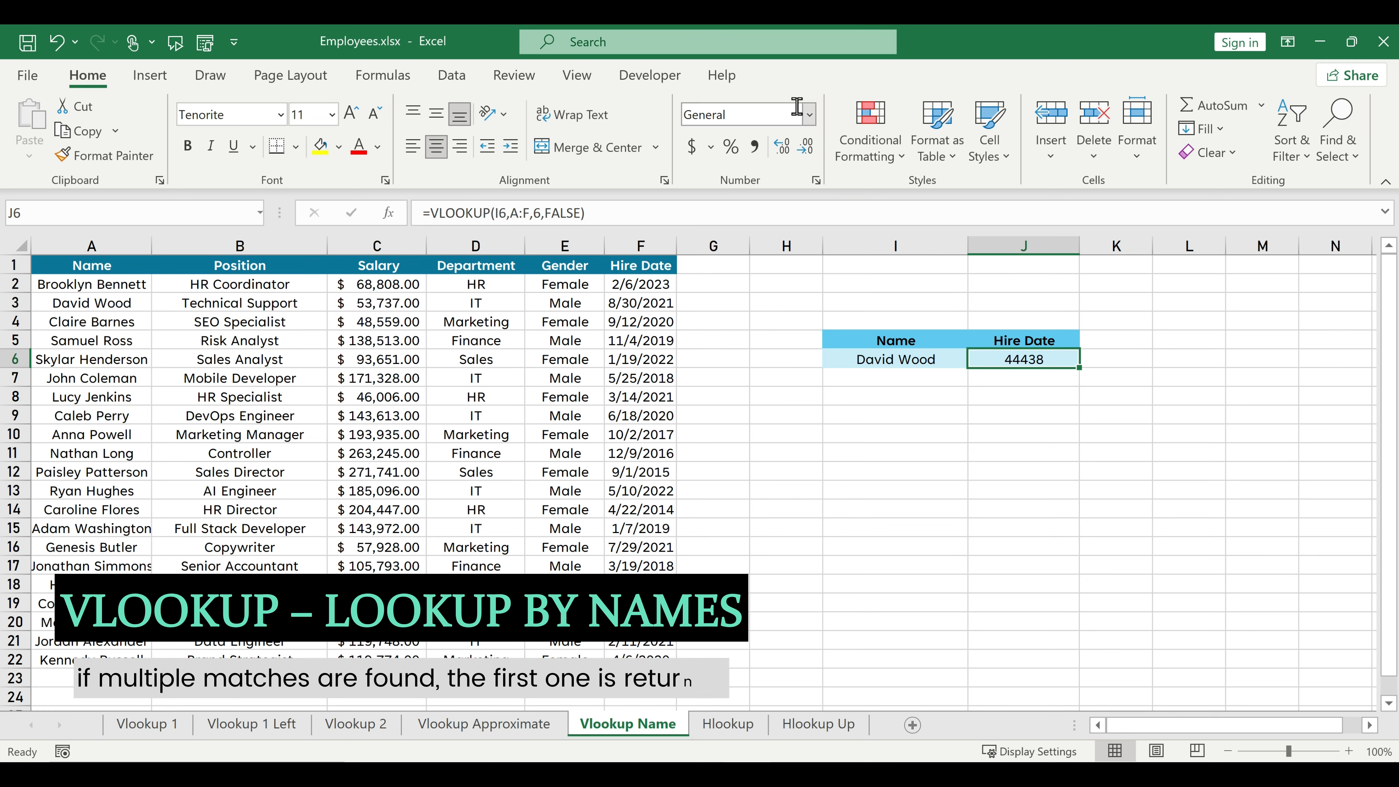
left_click(808, 114)
left_click(764, 348)
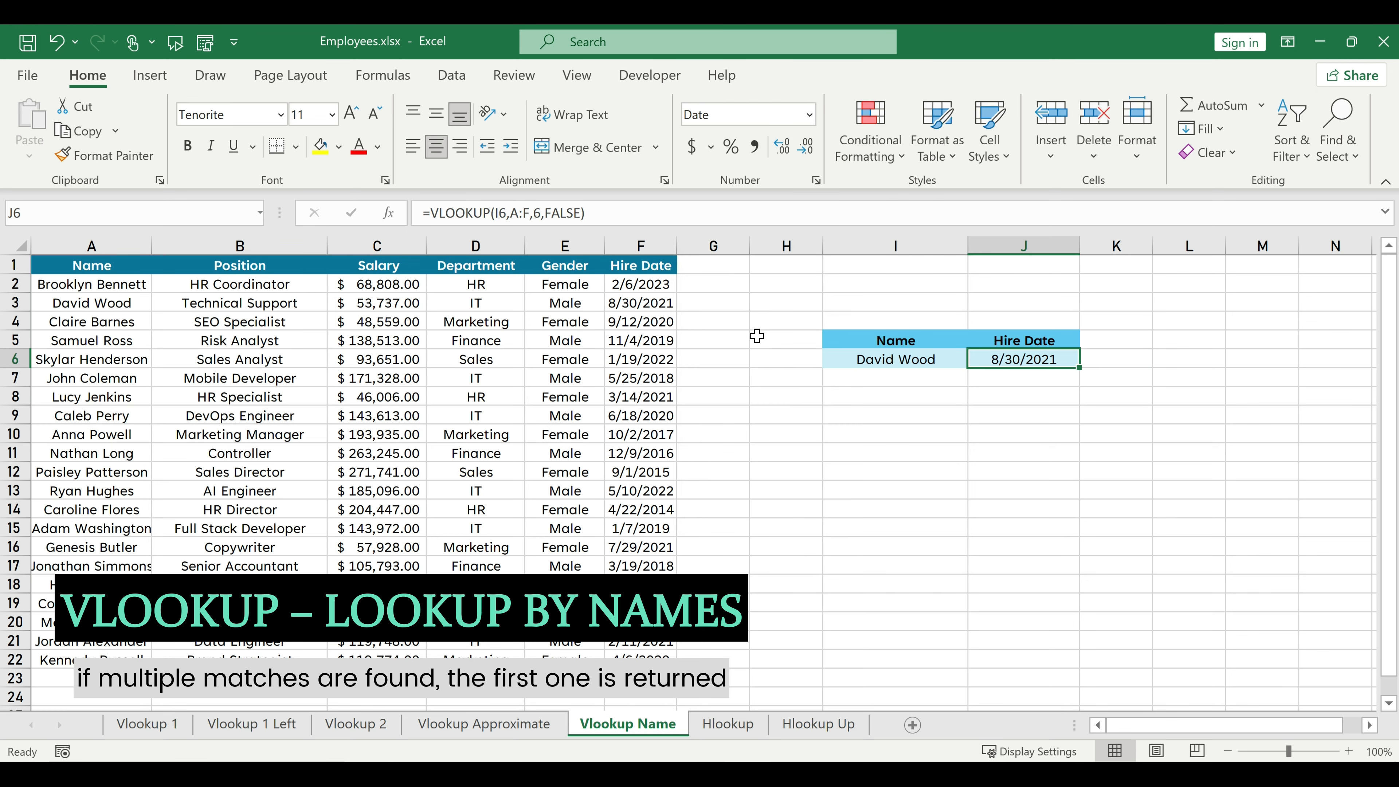
Test the Hire Date lookup by entering in I6 the names listed in A5 and A13, selecting each matching table row to compare.
left_click(881, 361)
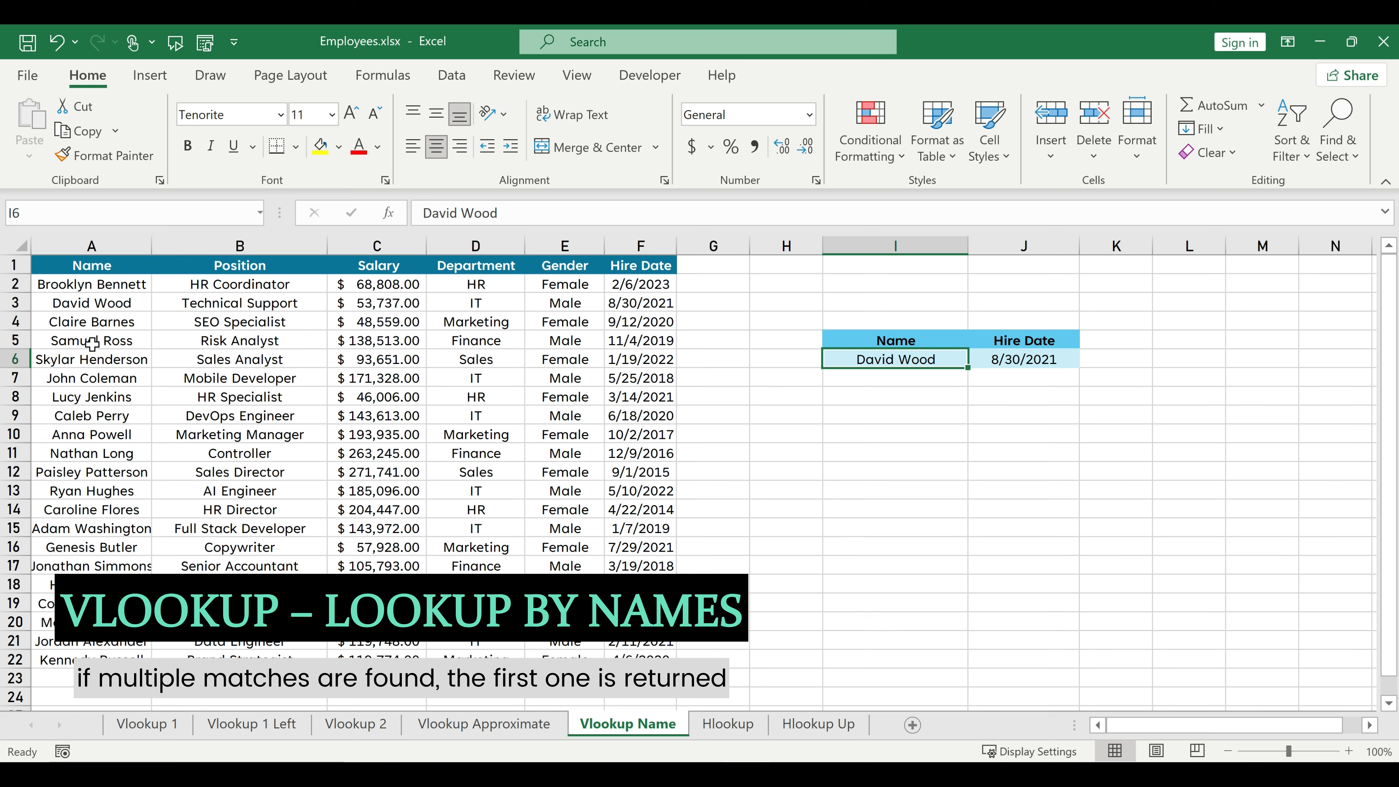
type("Sa")
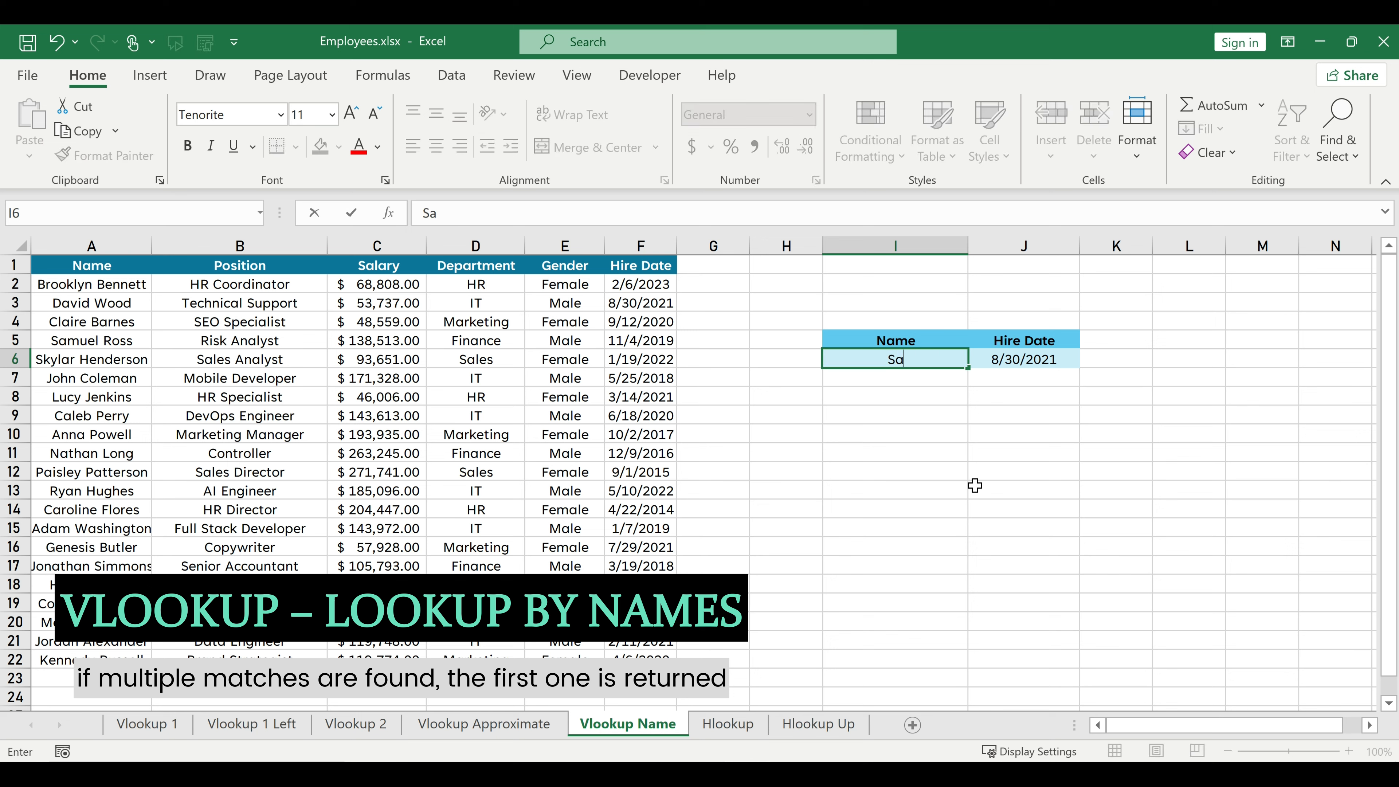
type("muel R")
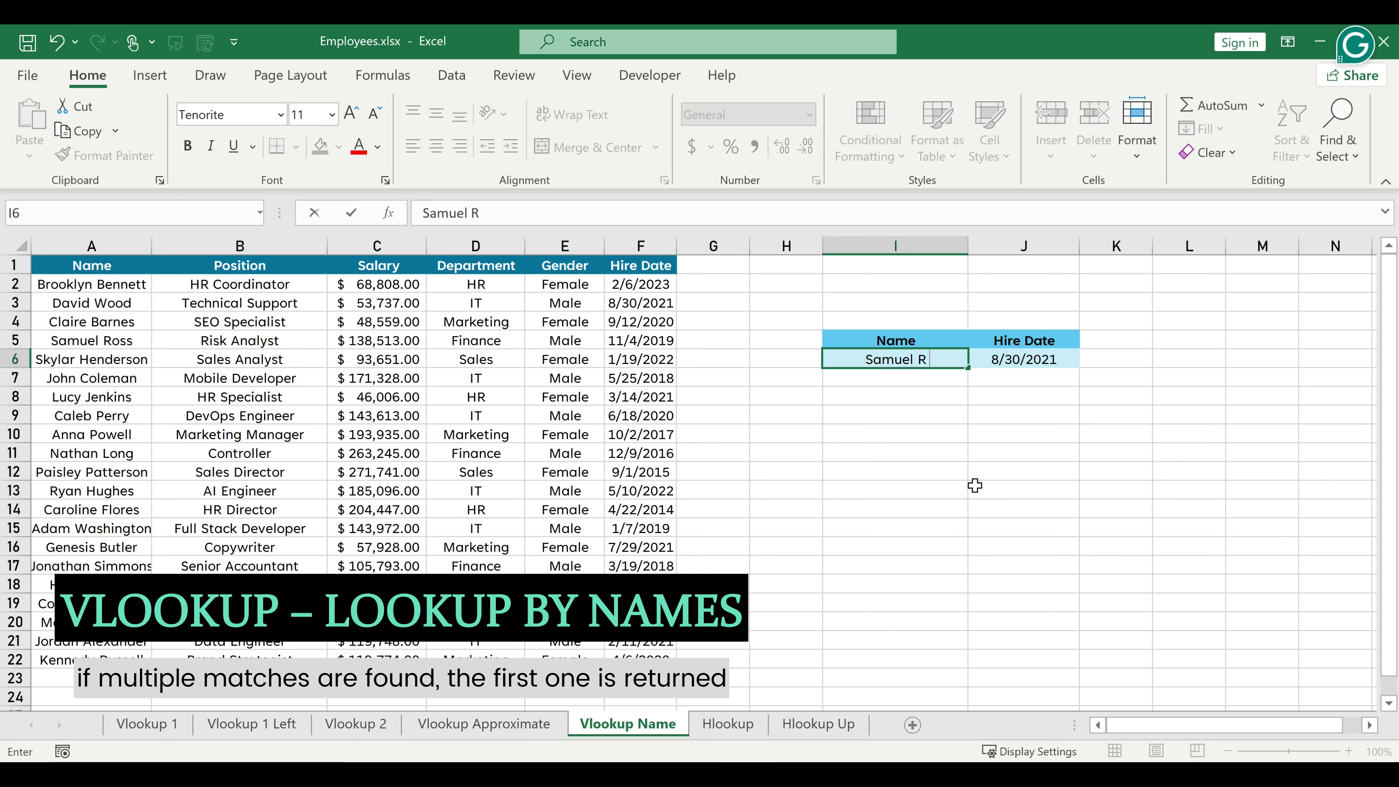
type("oss")
key("Return")
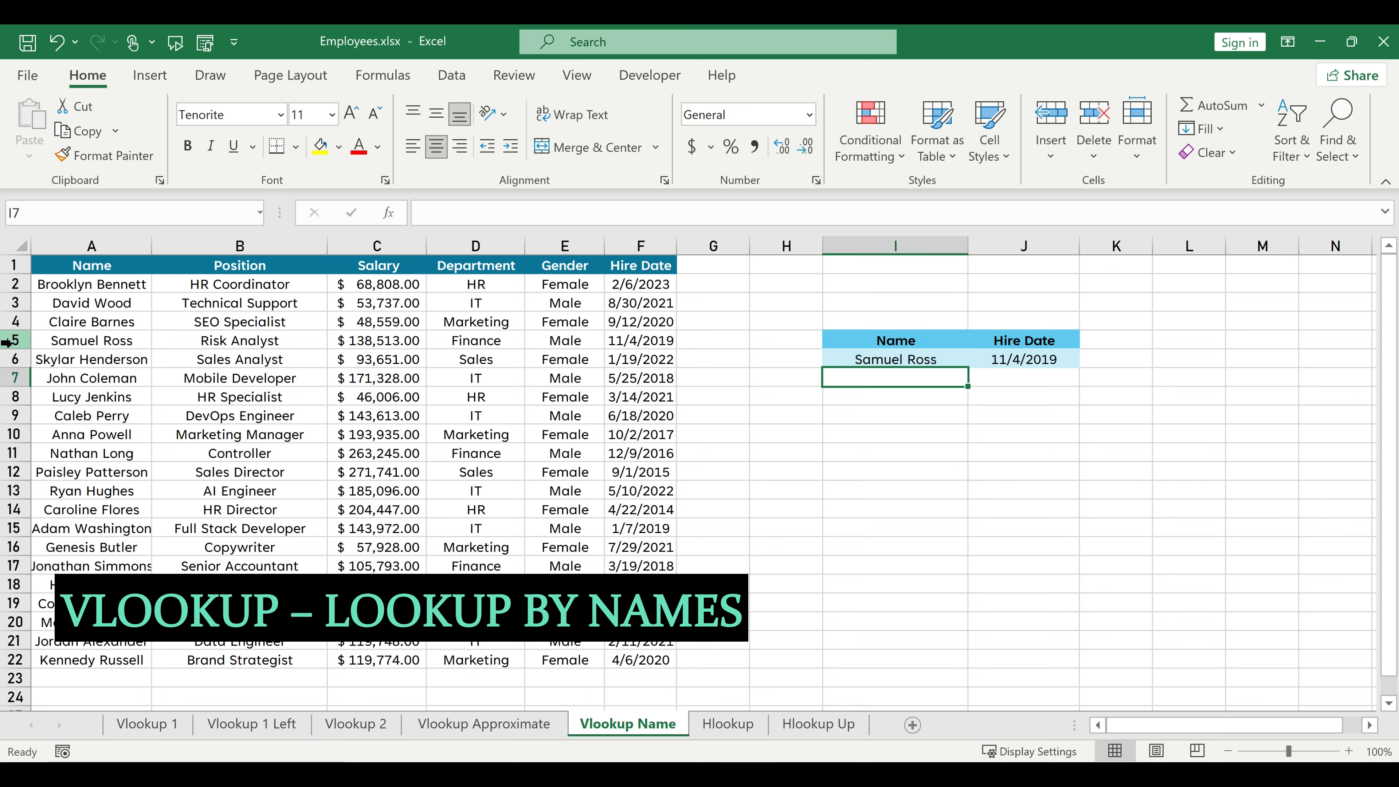
left_click(7, 342)
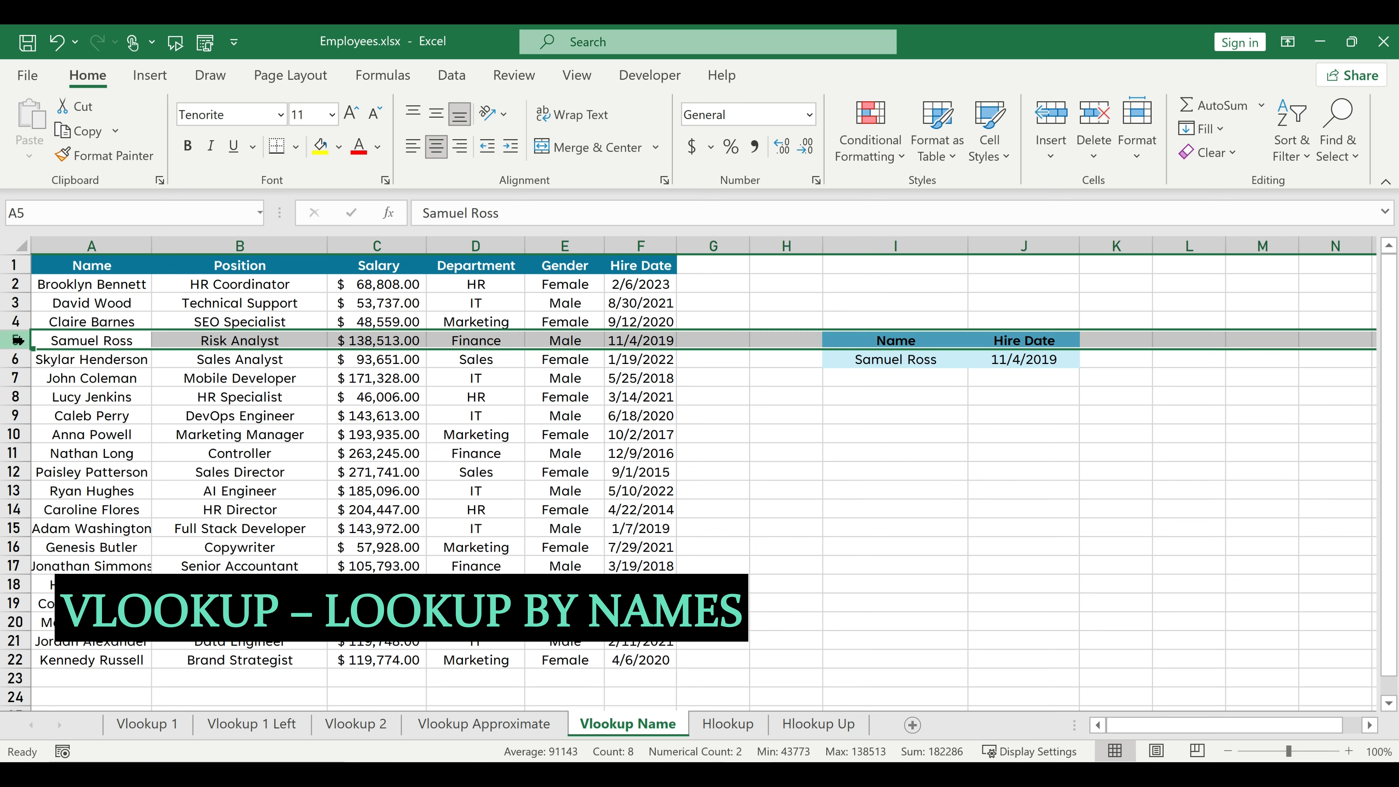
left_click(865, 363)
type("Rya")
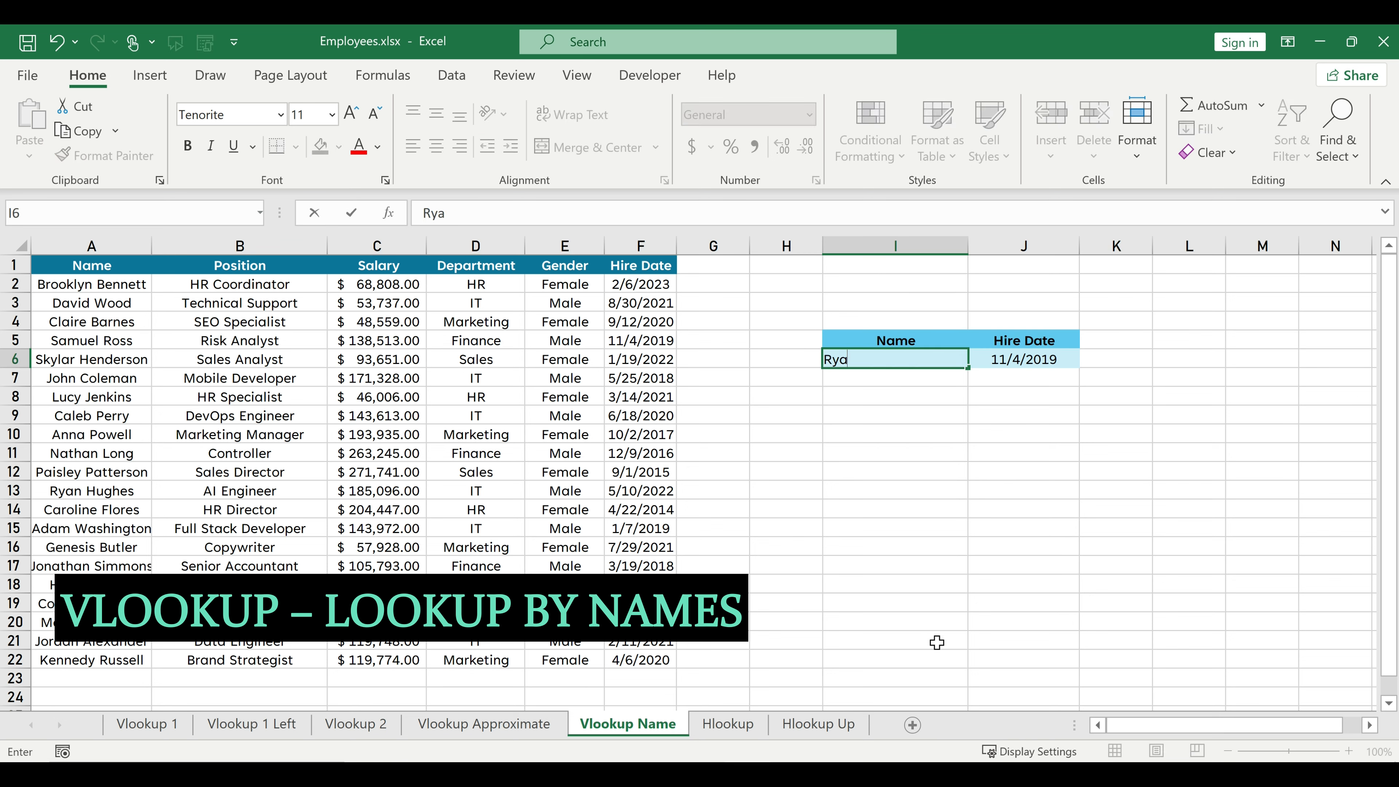
type("n Hughes")
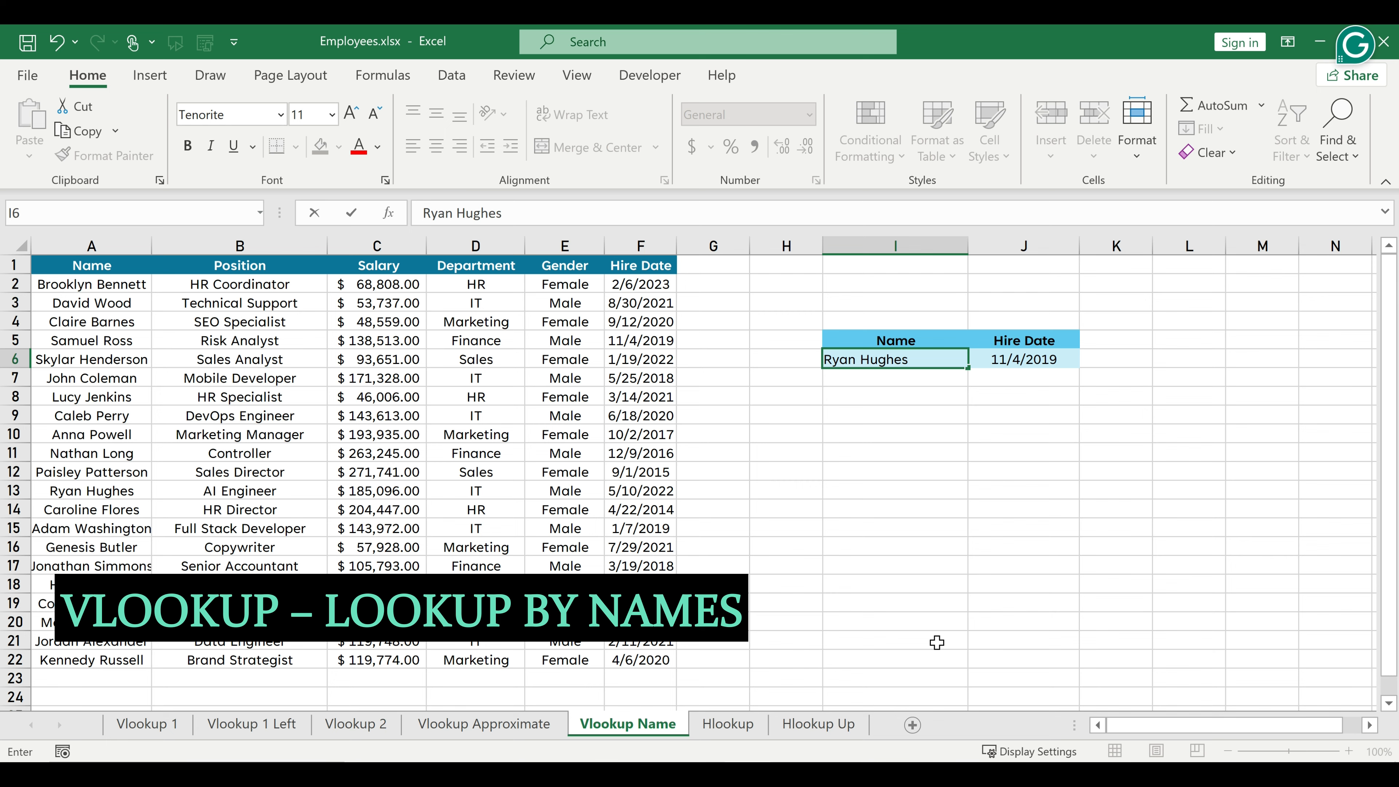
key("Return")
left_click(15, 490)
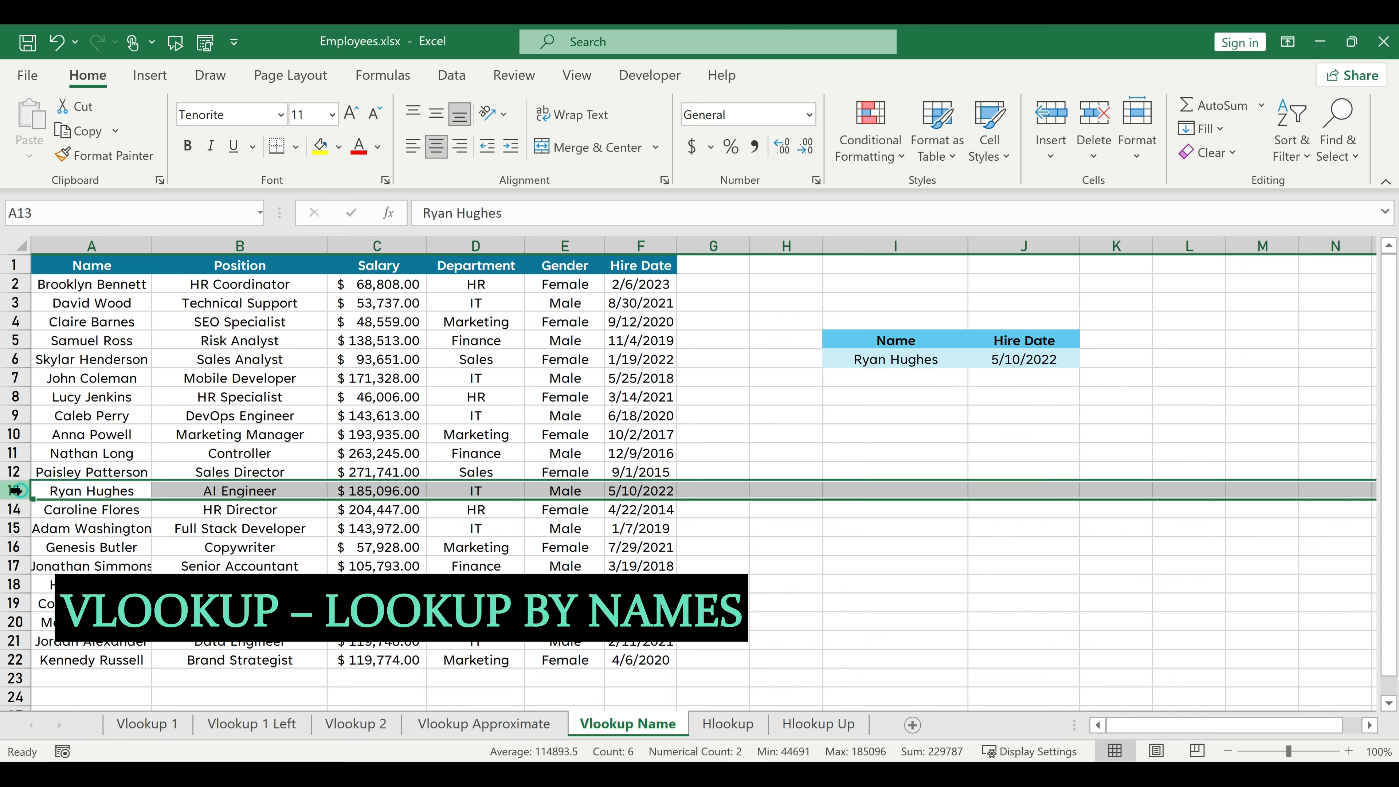
On the Hlookup sheet, enter =HLOOKUP(E13,1:7,4,0) in E14 to return the position for the employee ID.
left_click(881, 433)
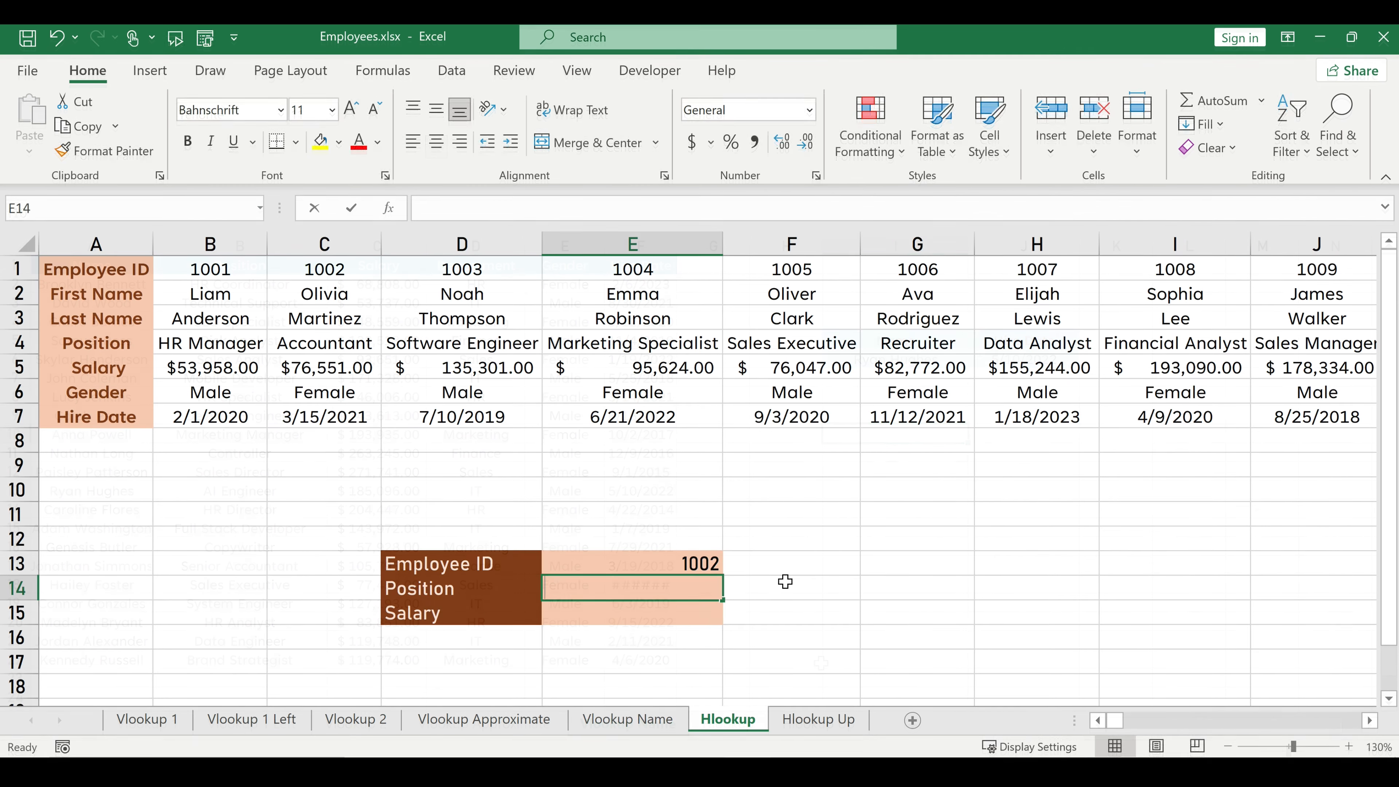
type("=hlo")
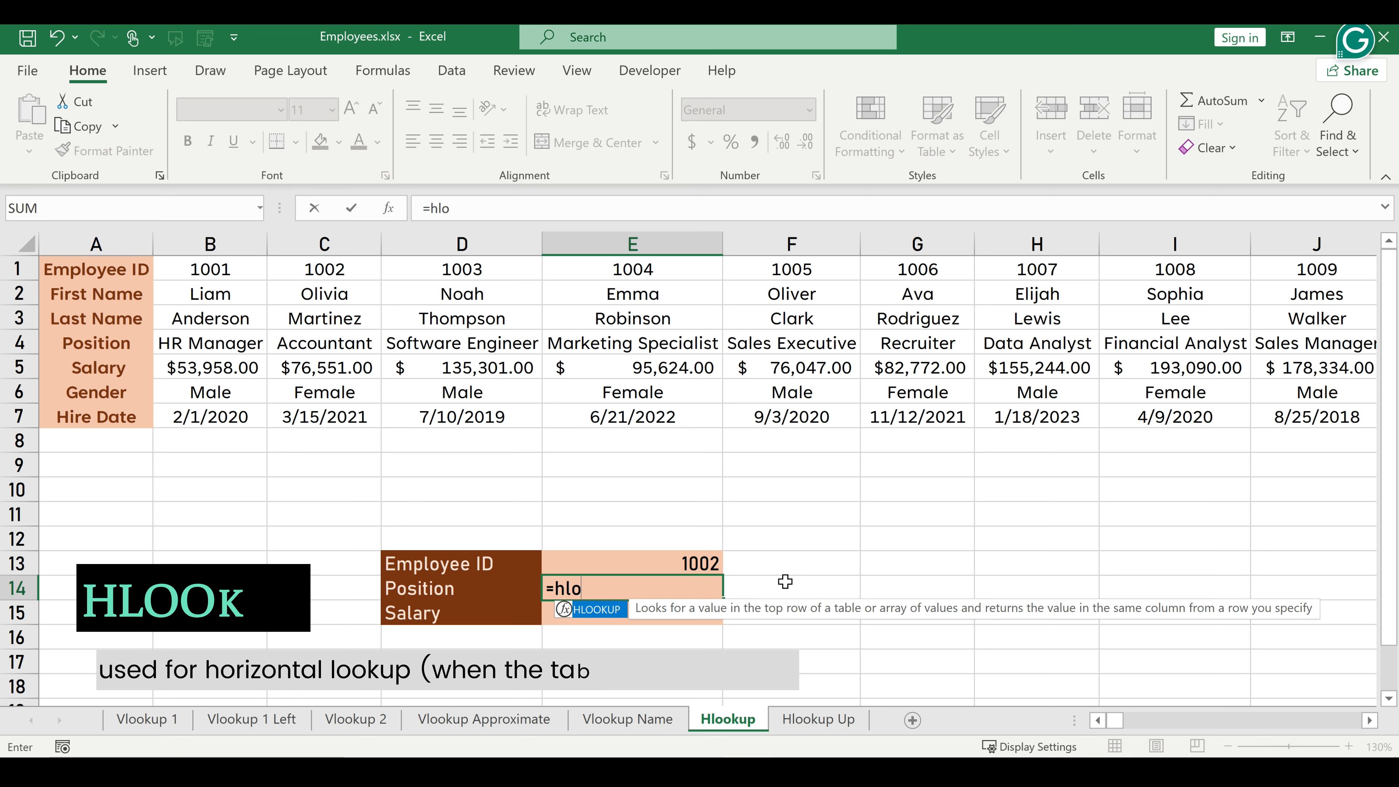
key("Tab")
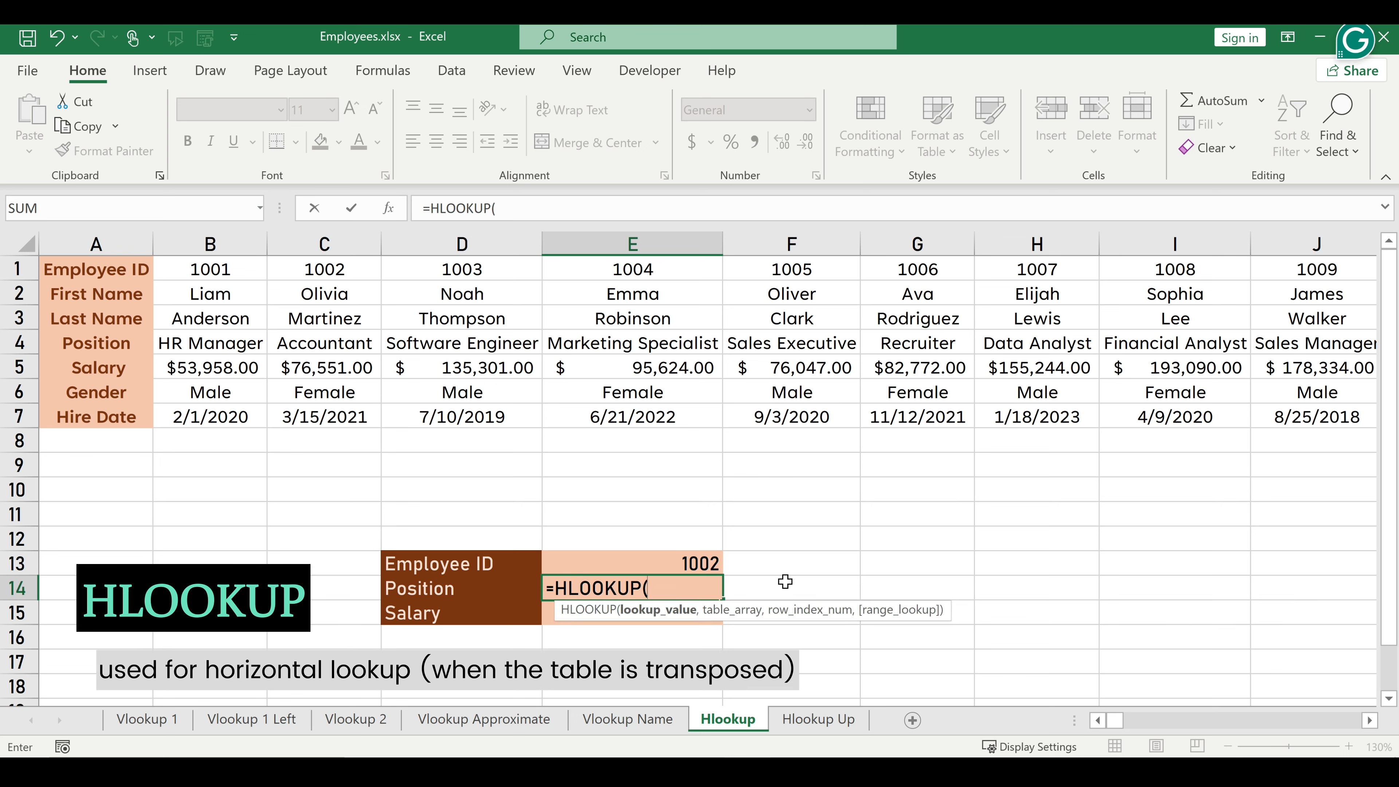
left_click(645, 565)
type(",")
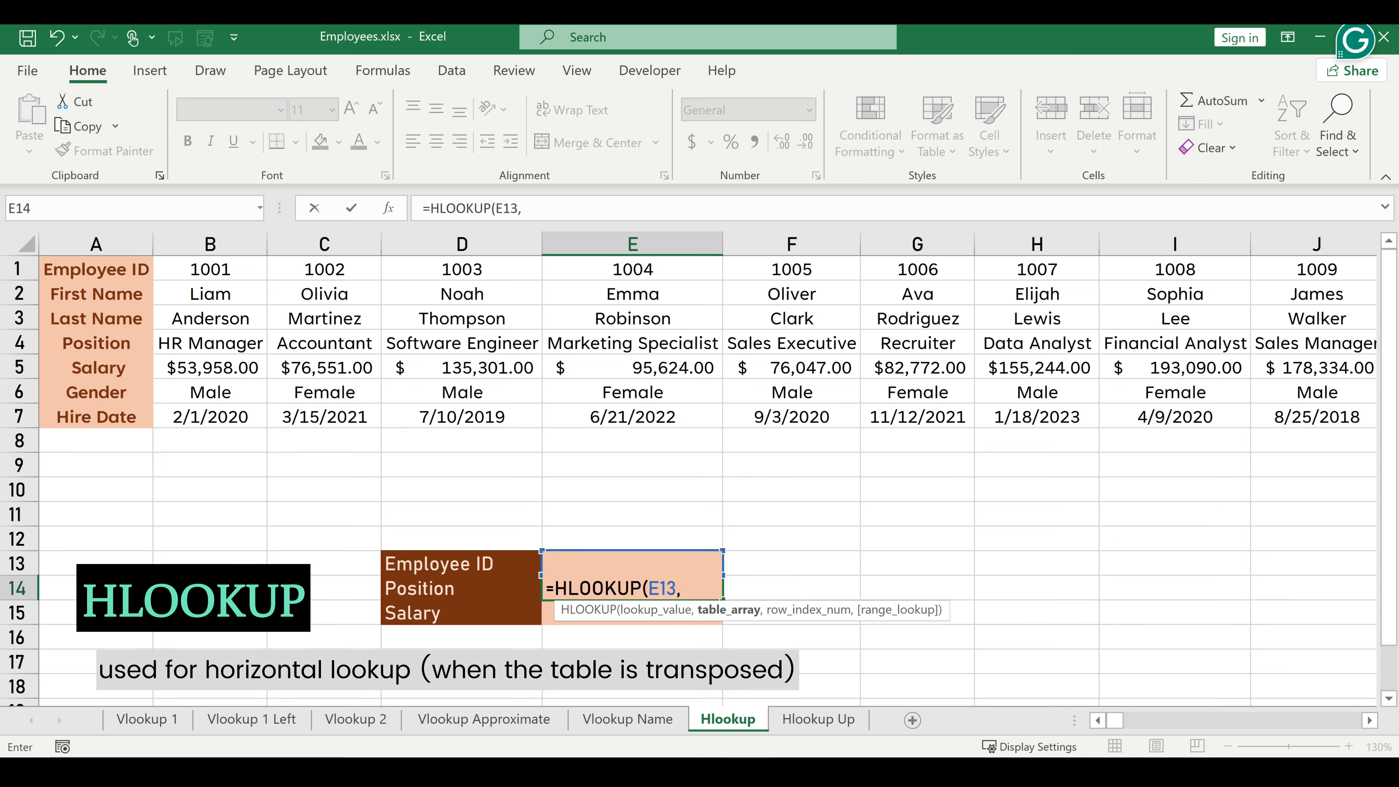
left_click_drag(20, 269, 20, 417)
type(",4")
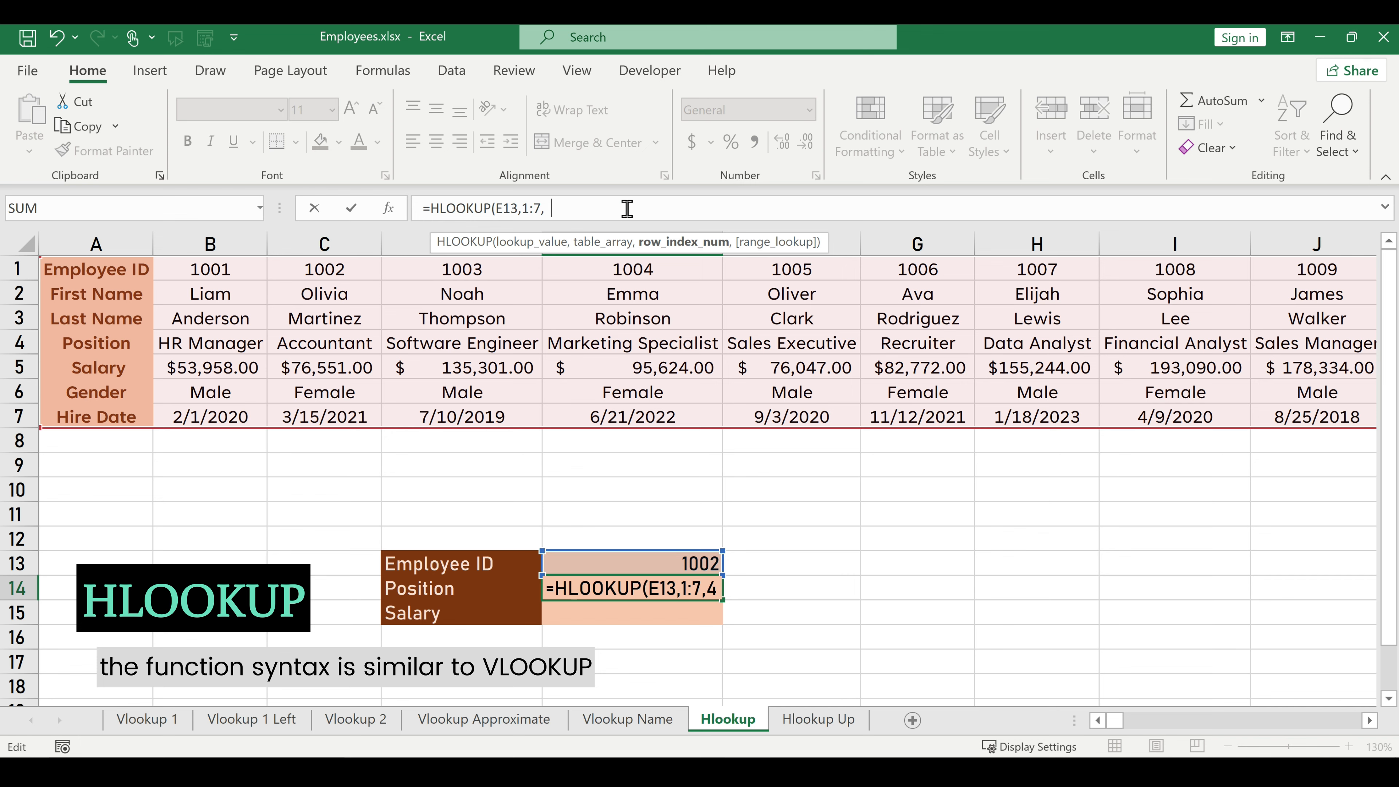
type(",")
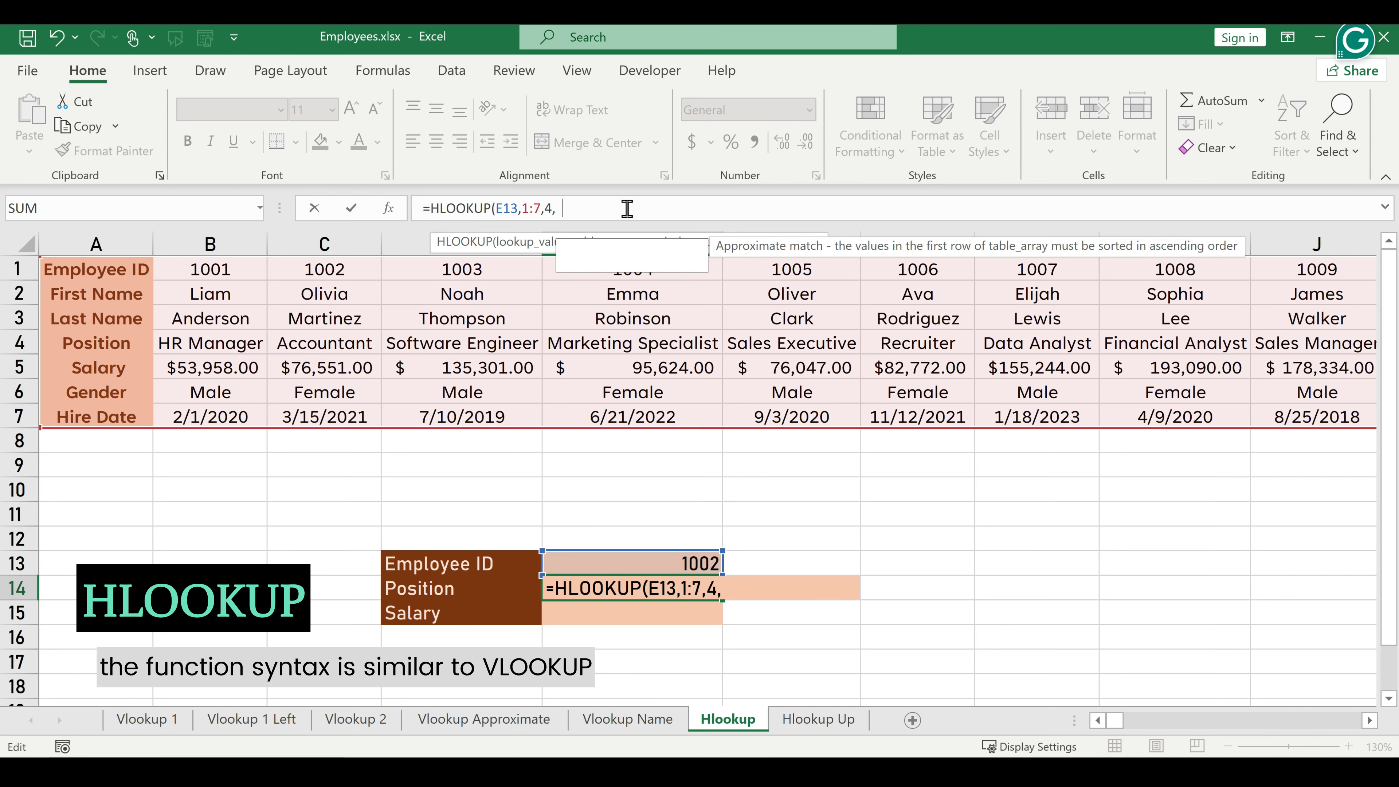
type("0)")
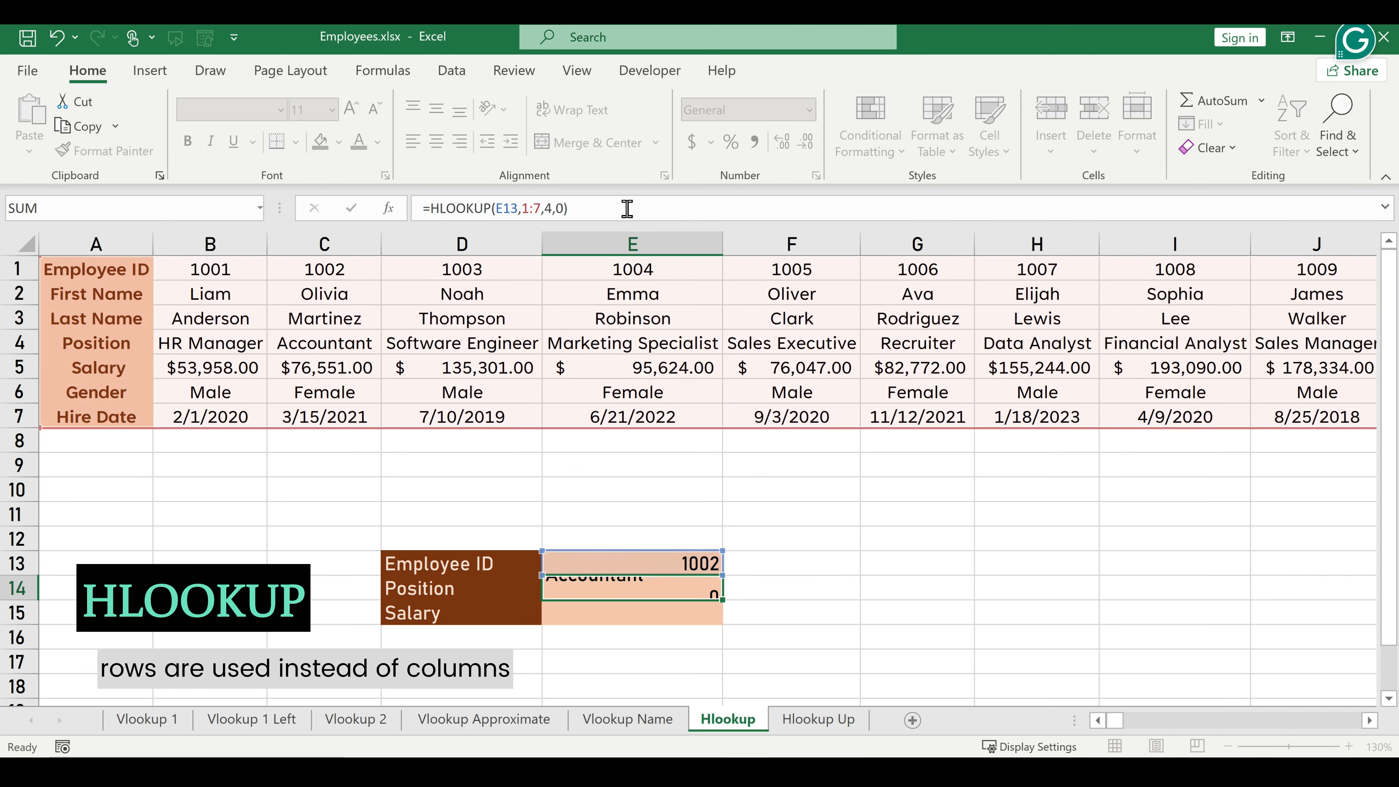
key("Return")
Enter =HLOOKUP(E13,1:7,5,0) in E15 to return the salary, and apply the dollar Accounting format to the cell.
type("=hloo")
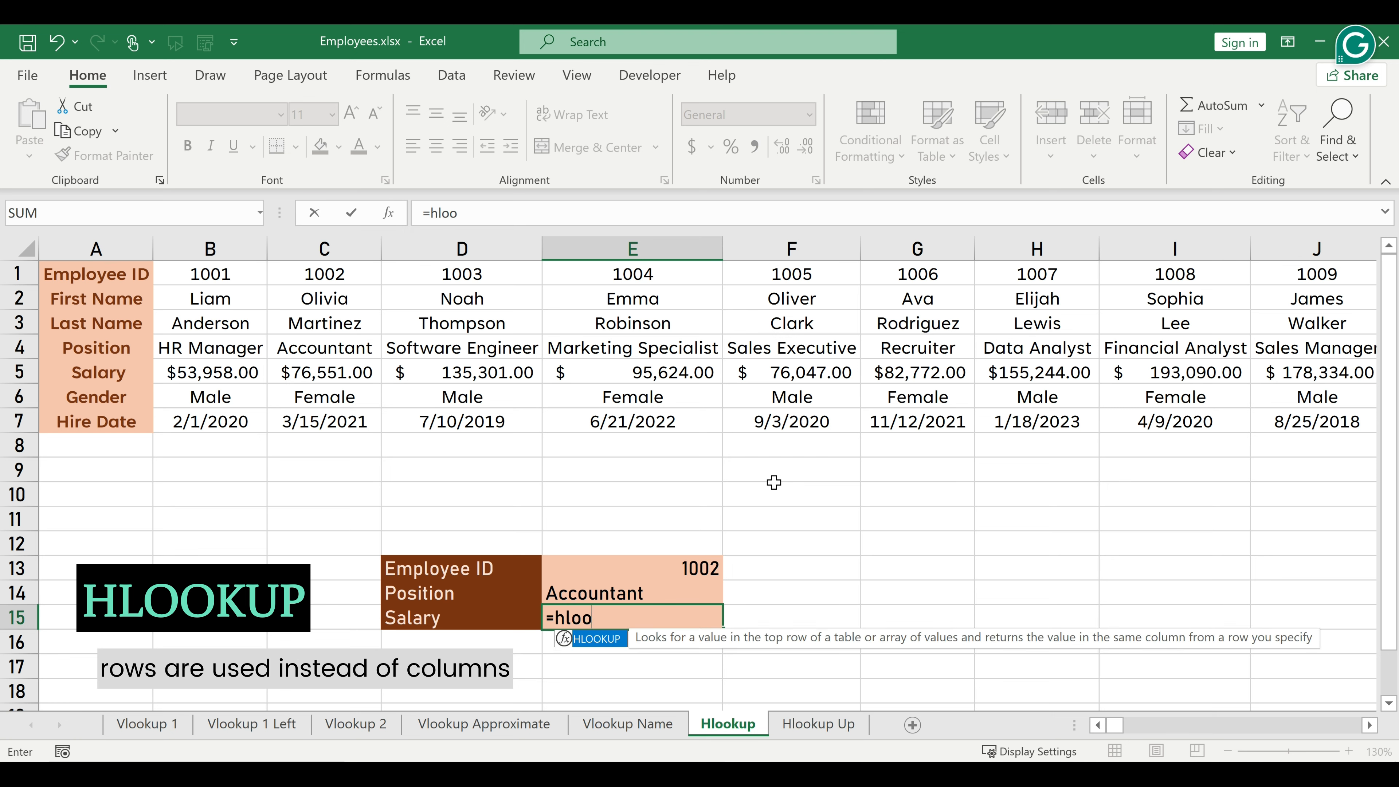
key("Tab")
left_click(666, 560)
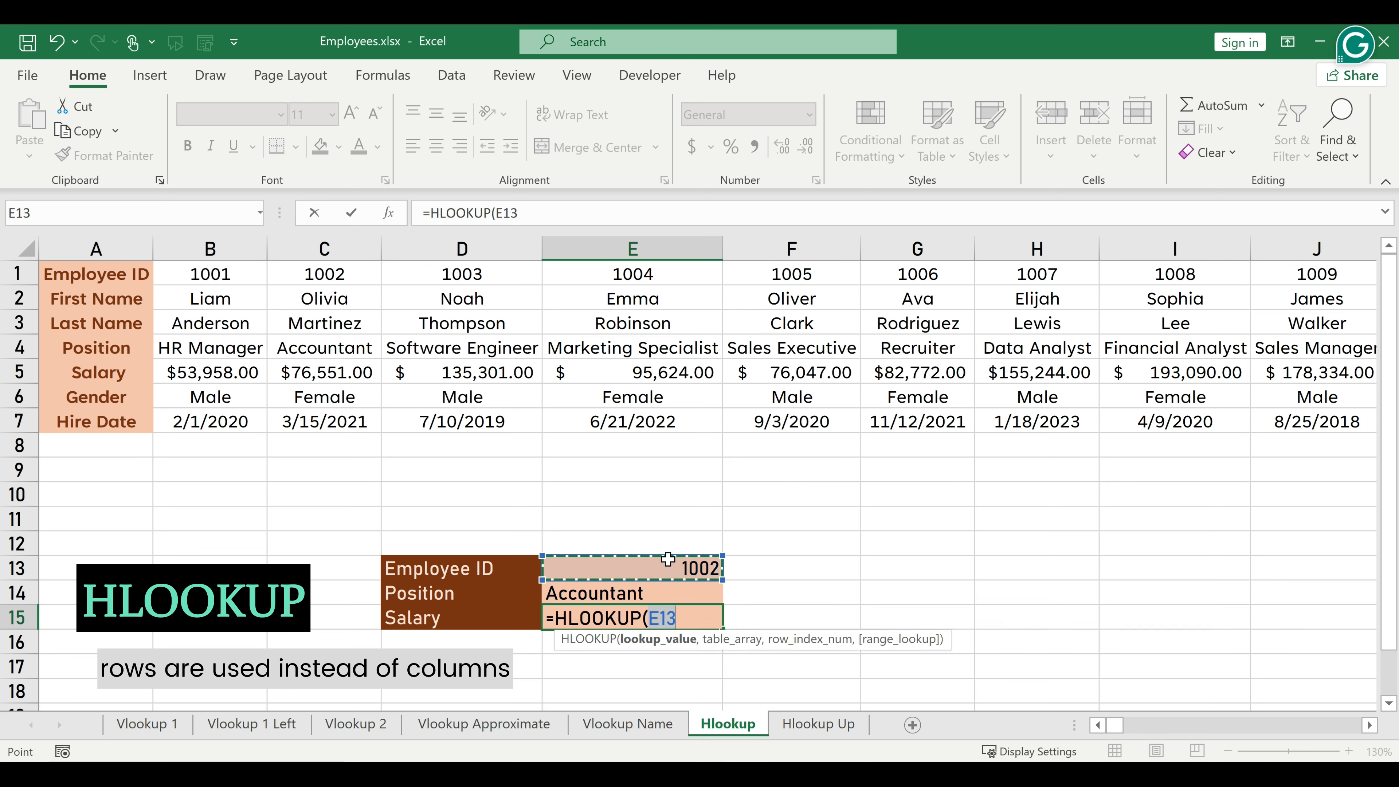
type(",")
left_click_drag(16, 273, 14, 421)
type(",")
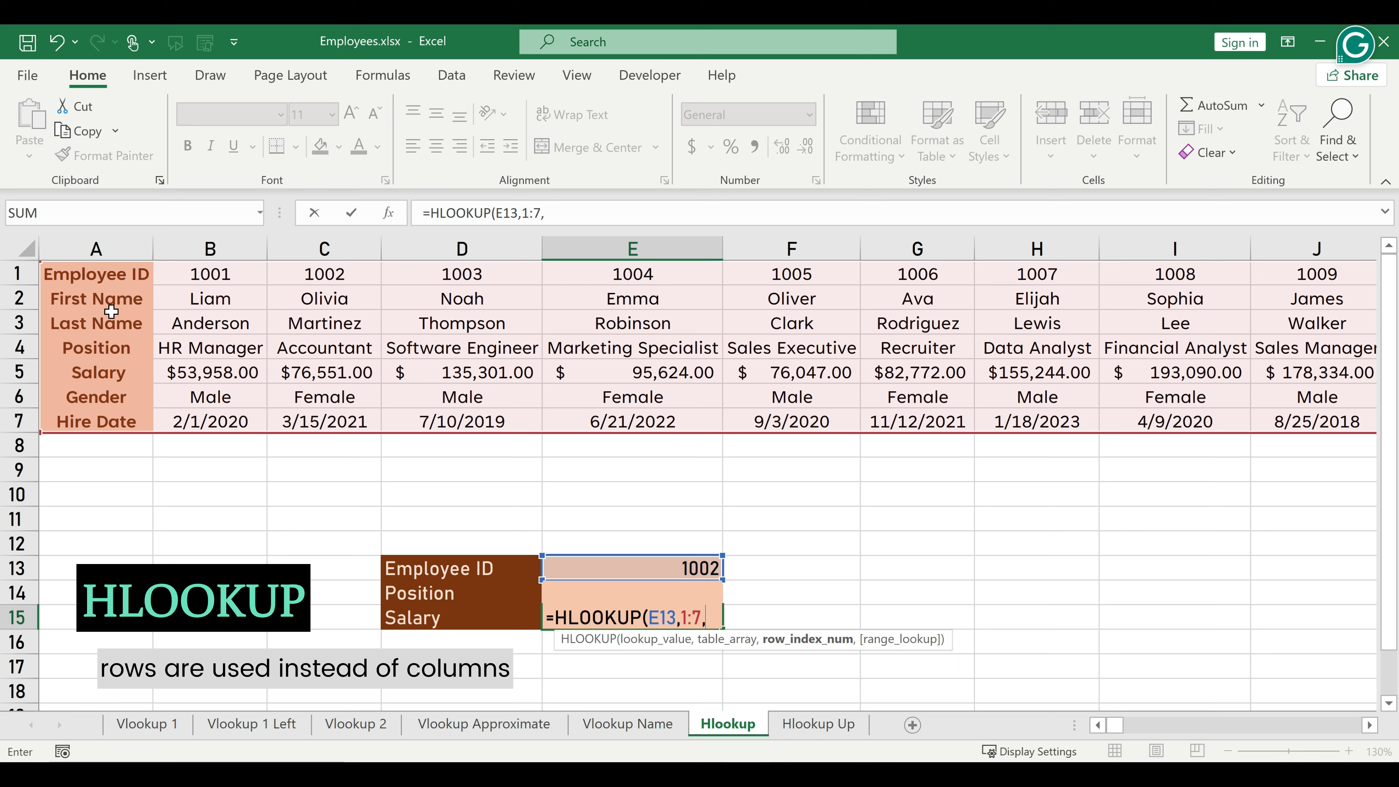
left_click(567, 217)
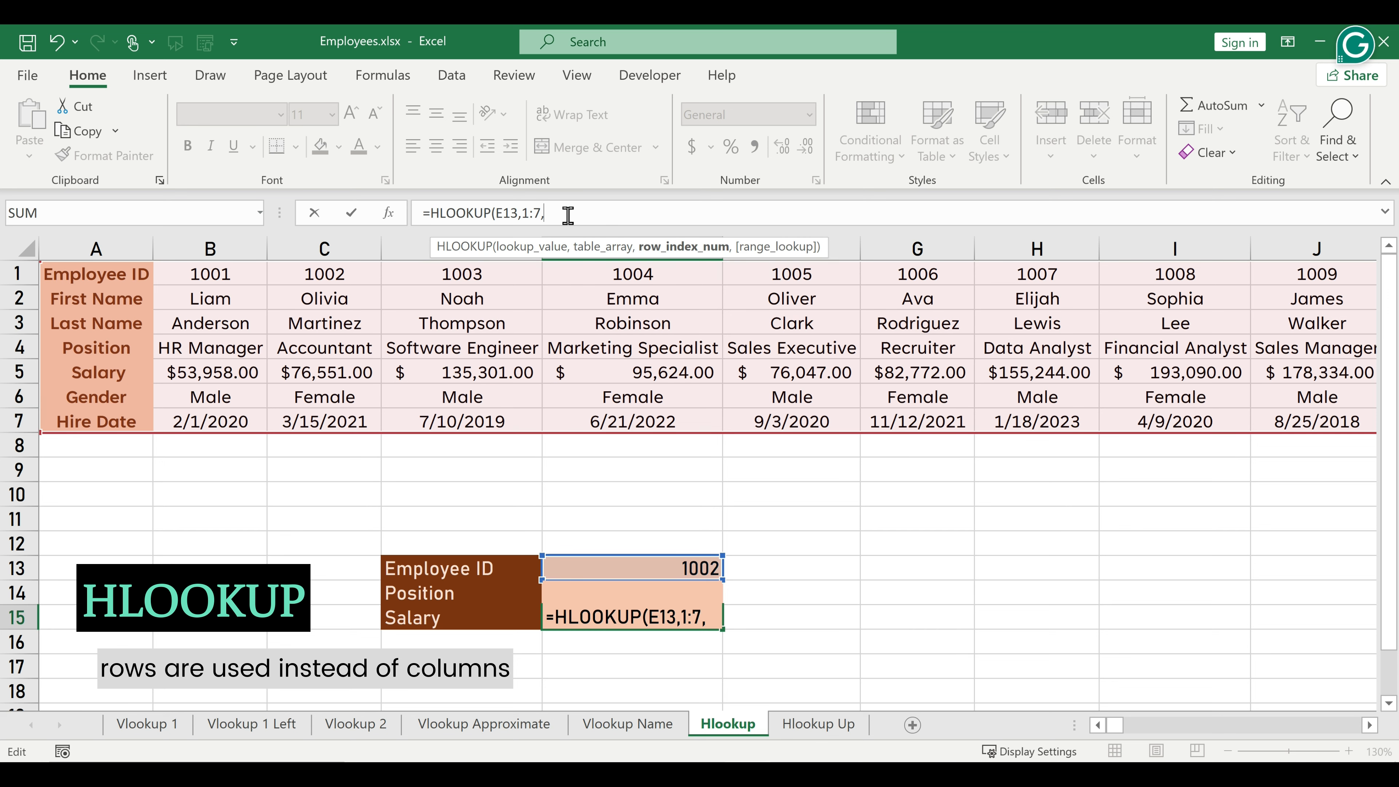
type("5,")
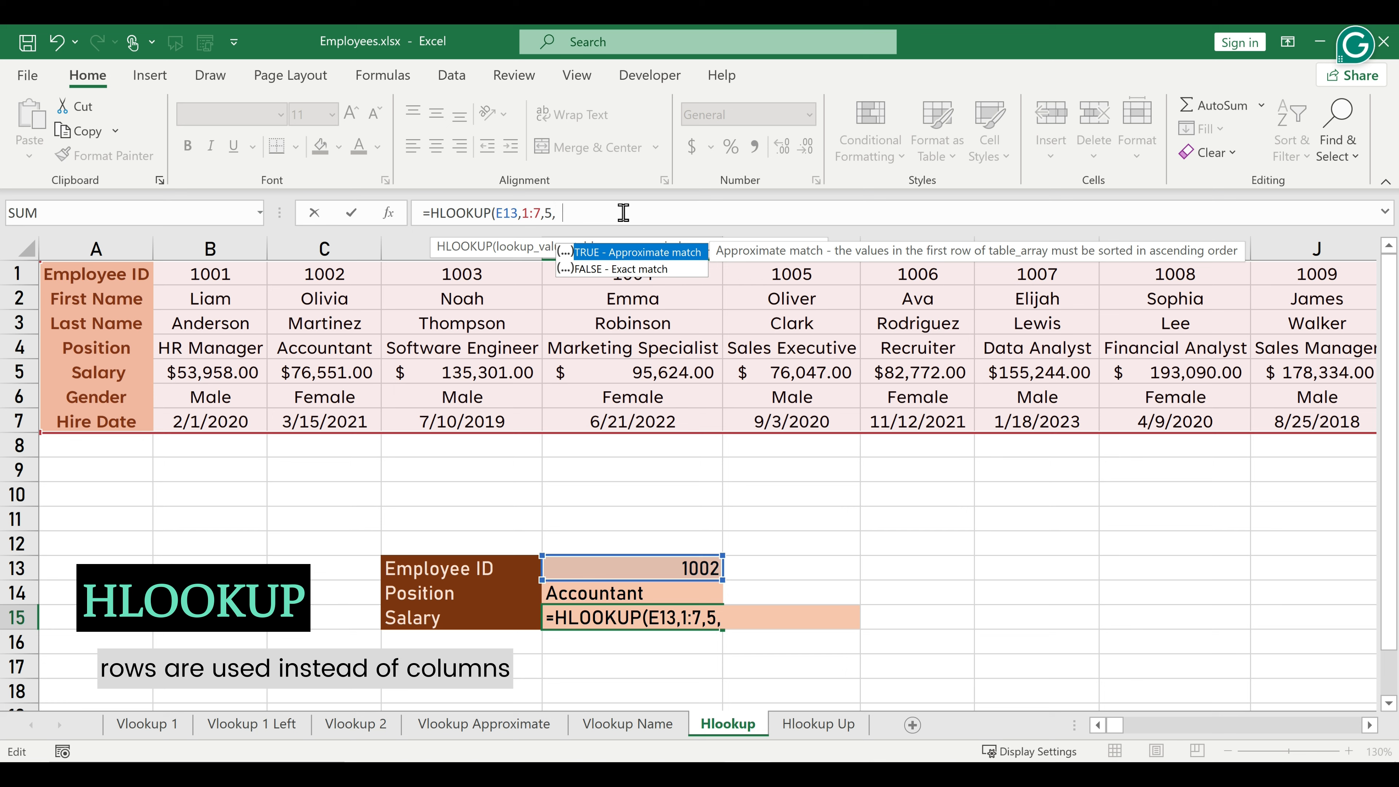
type("0)")
key("Return")
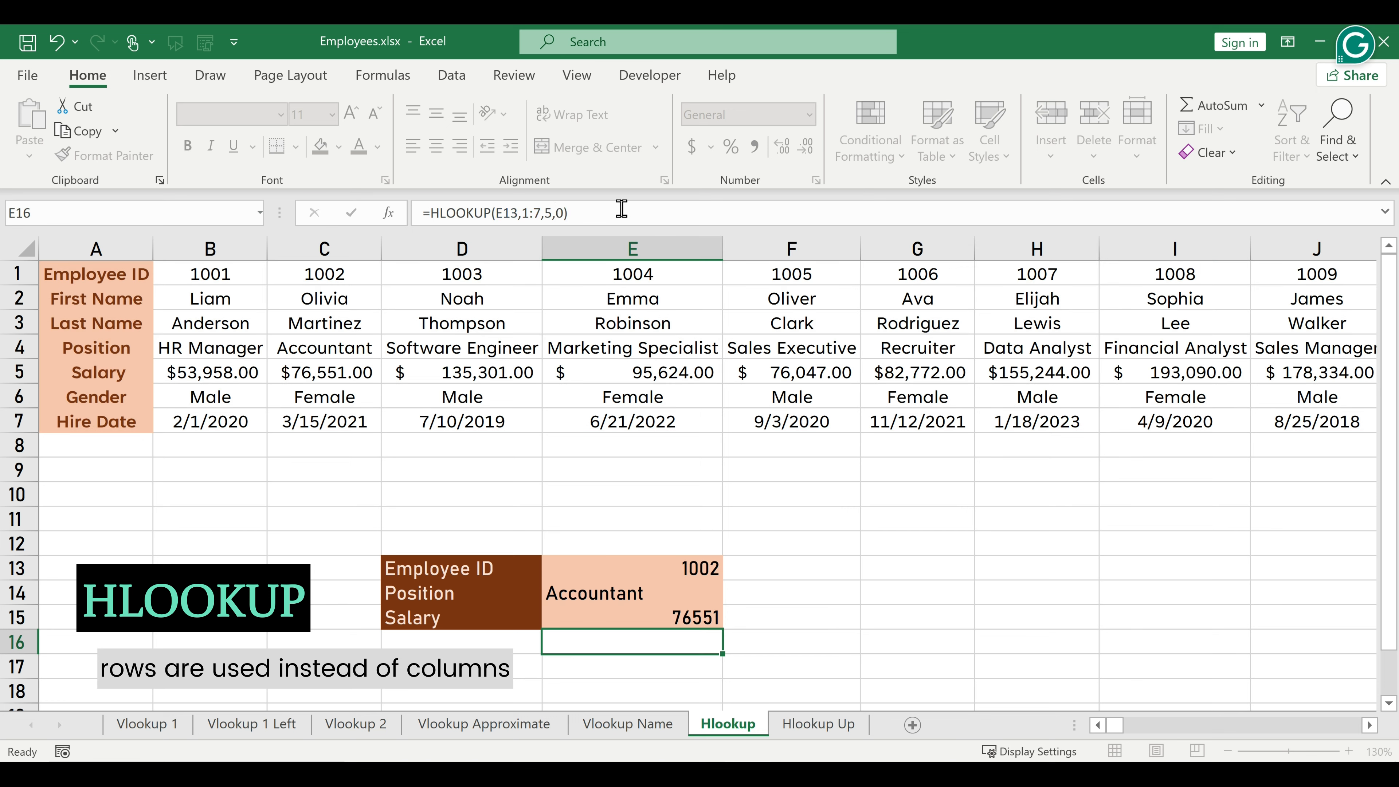
key("Up")
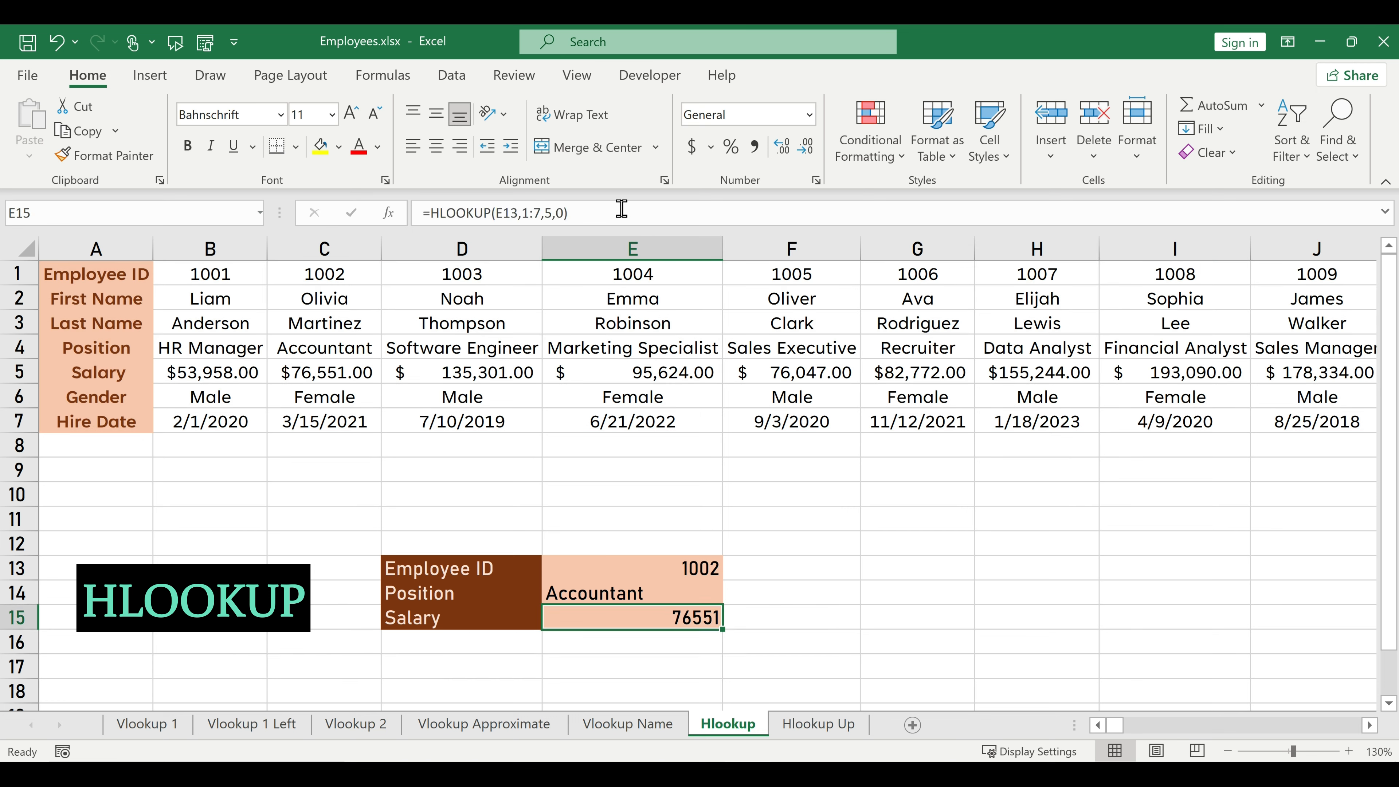
left_click(691, 146)
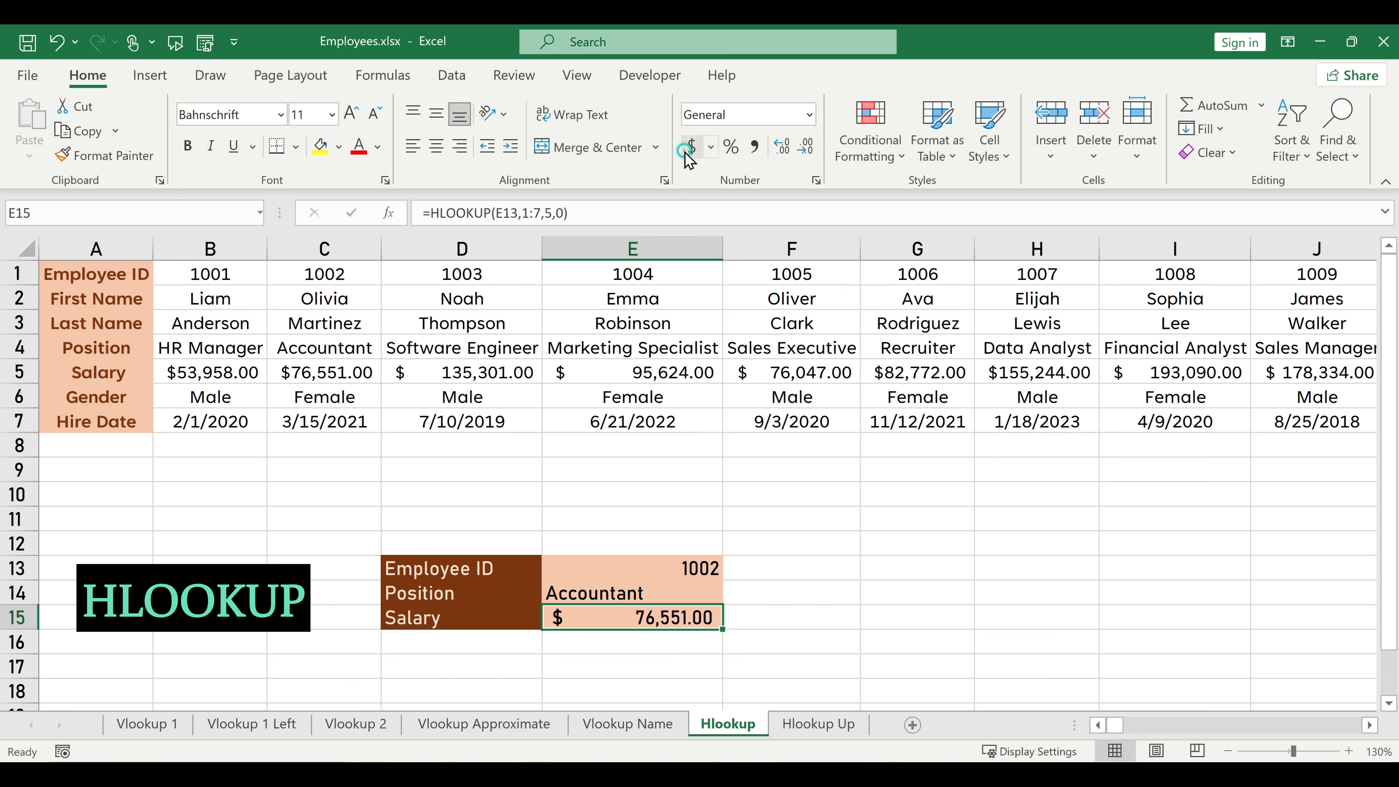
Test the Position and Salary lookups by entering in E13 the employee ID from F1, followed by the one from J1.
left_click(633, 565)
type("100")
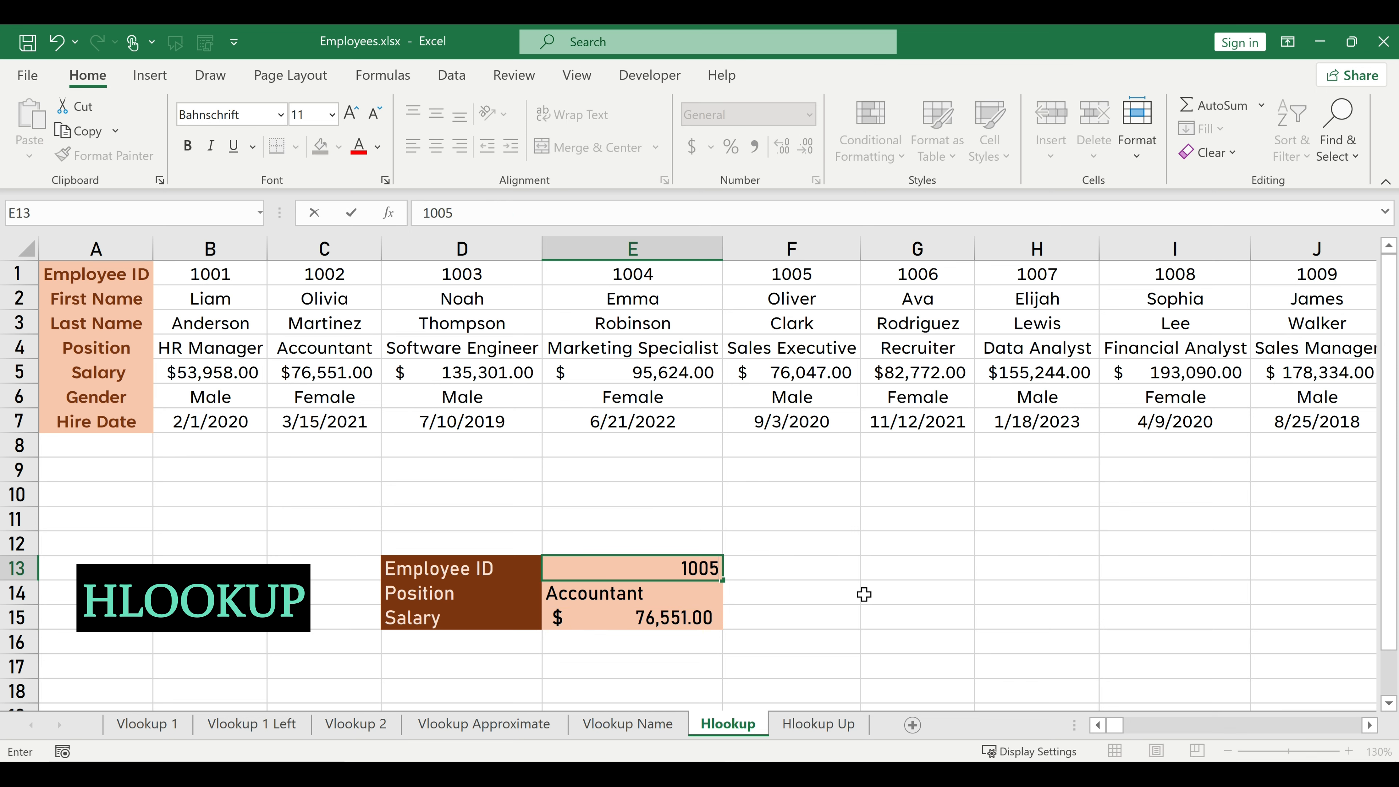
type("5")
key("Return")
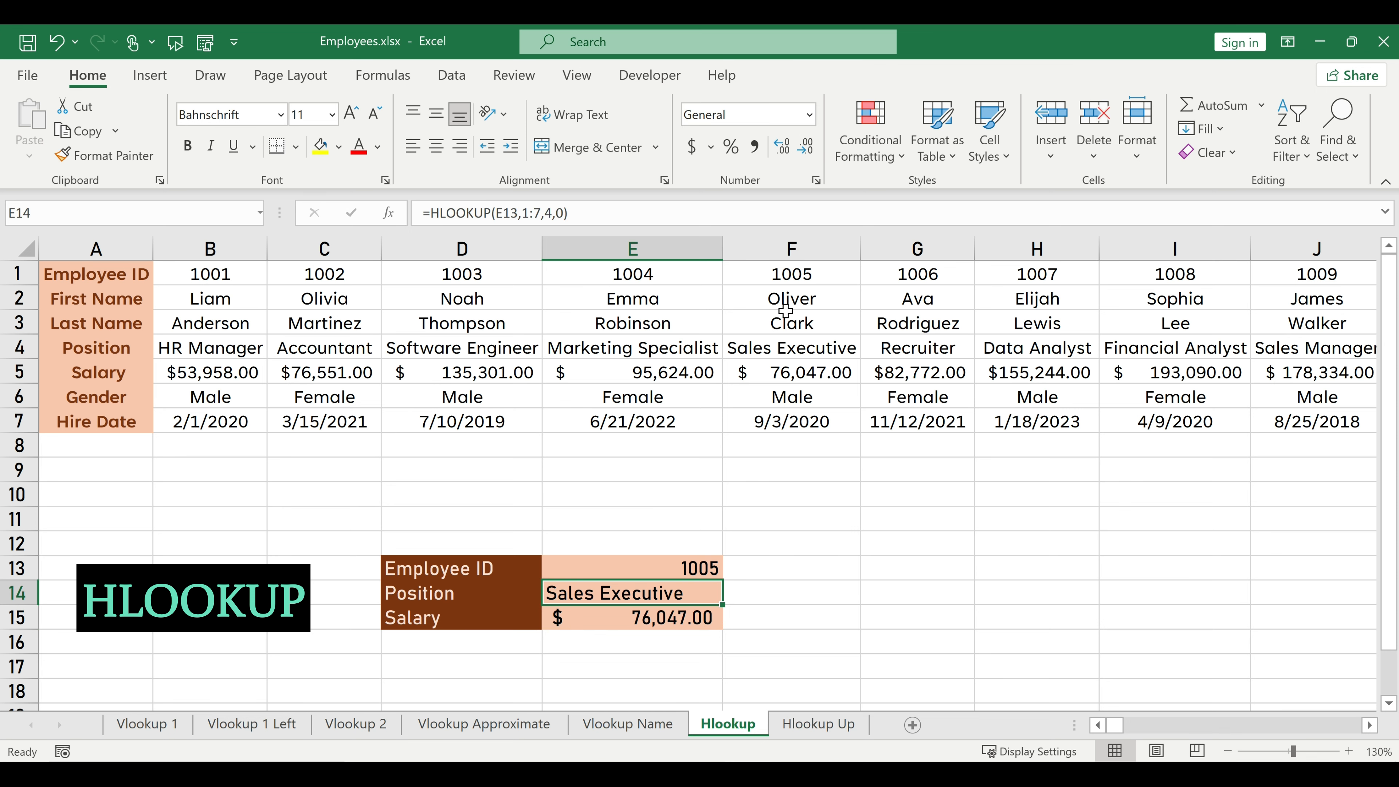
left_click(698, 569)
type("1009")
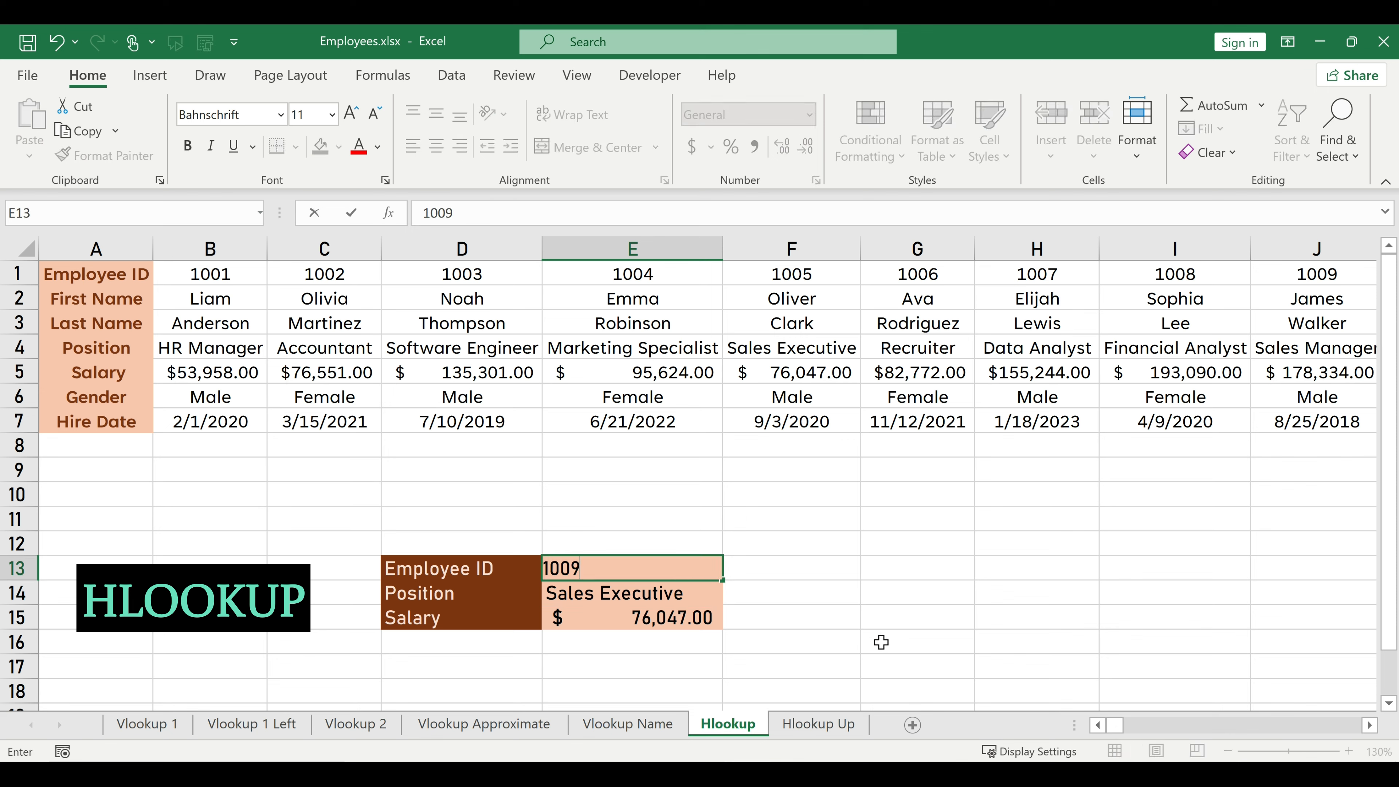
key("Return")
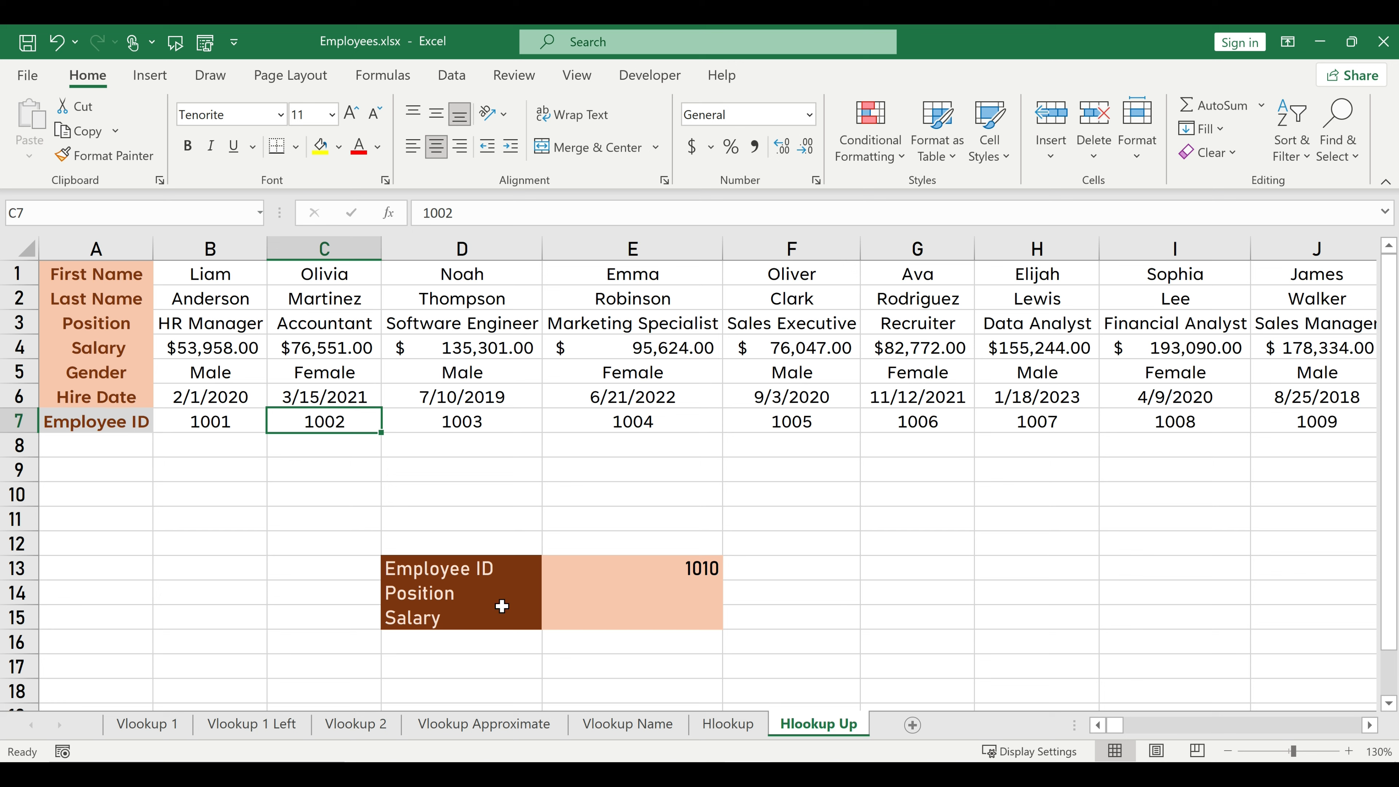
On the Hlookup Up sheet, try an upward lookup of the position by entering =HLOOKUP(E13,1:7,3,0) in E14.
left_click(590, 591)
type("=")
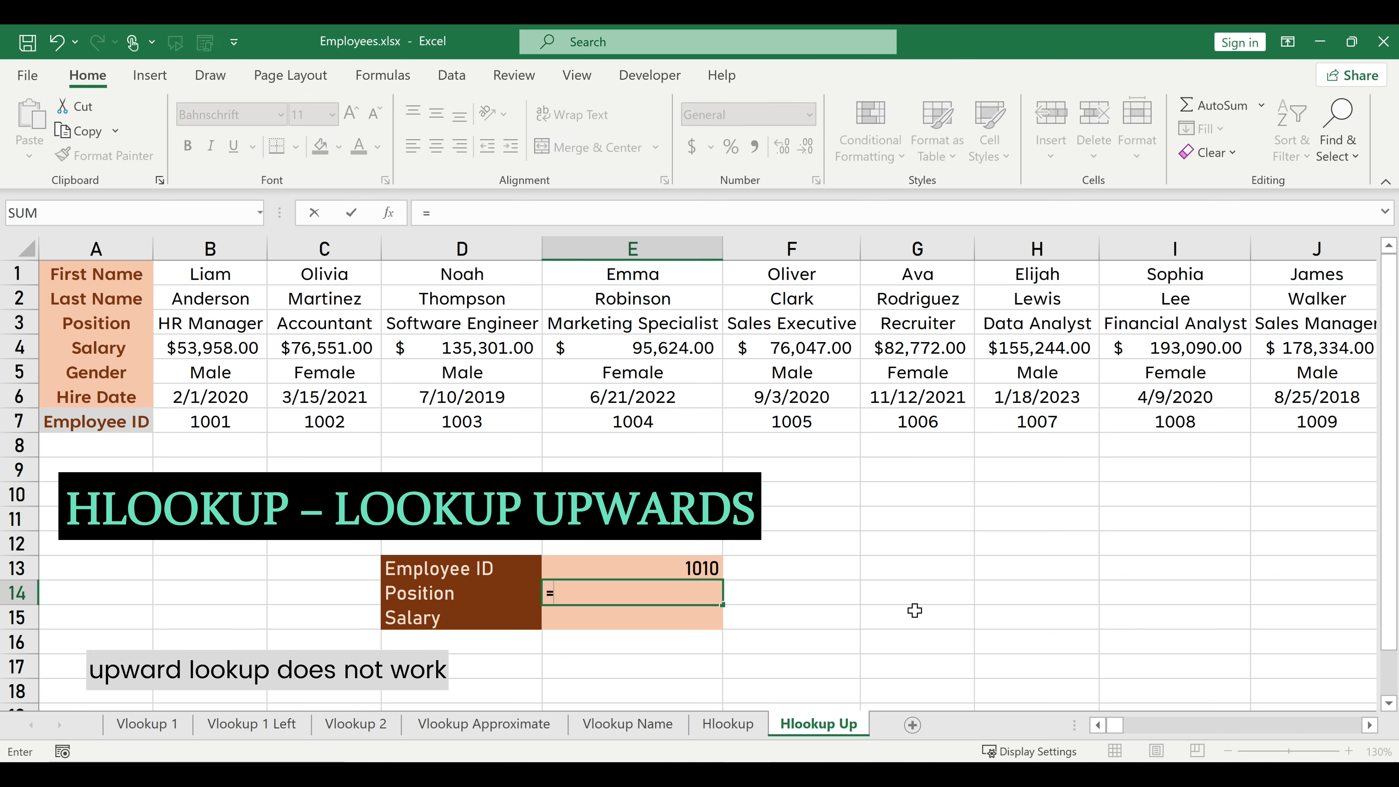
type("hlooku")
key("Tab")
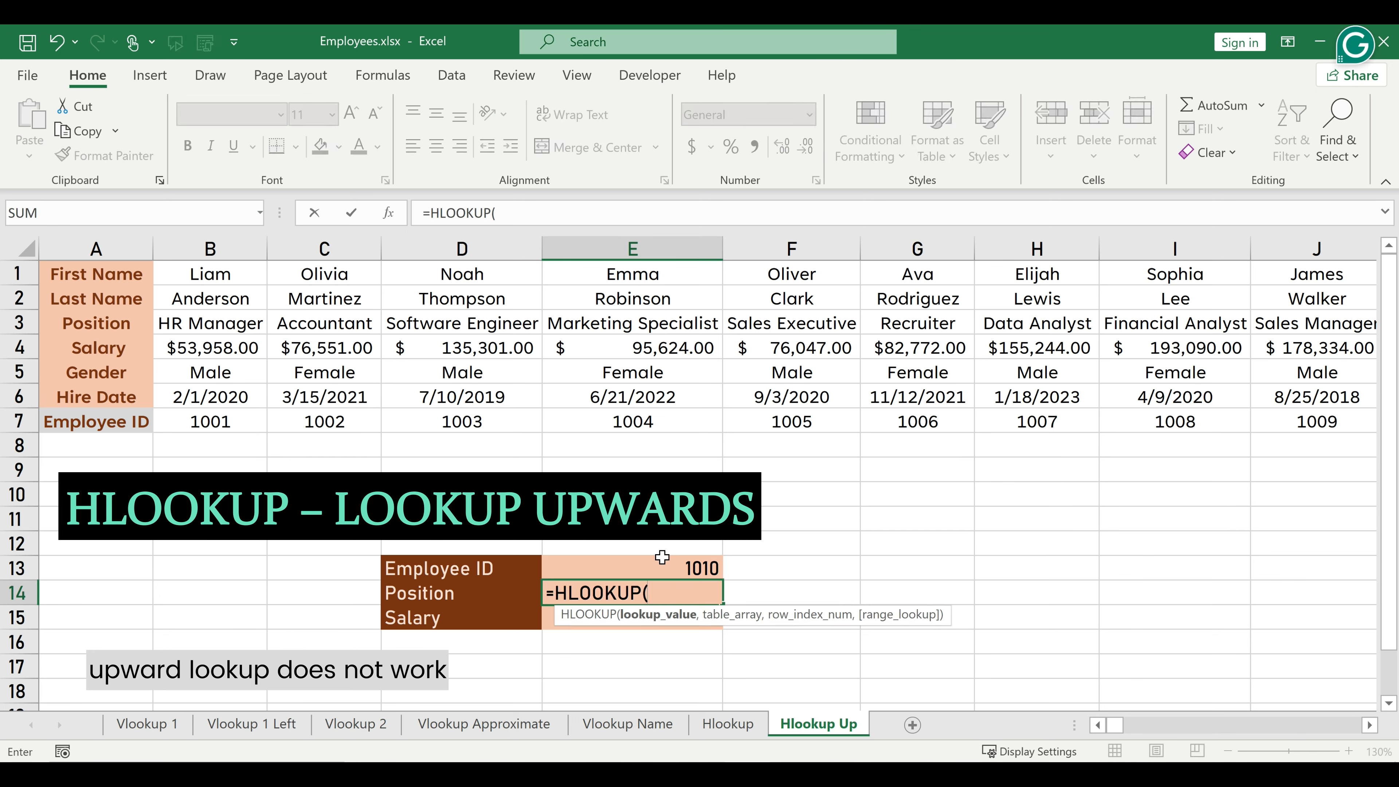
left_click(654, 564)
type(",")
left_click_drag(14, 274, 14, 420)
type(",")
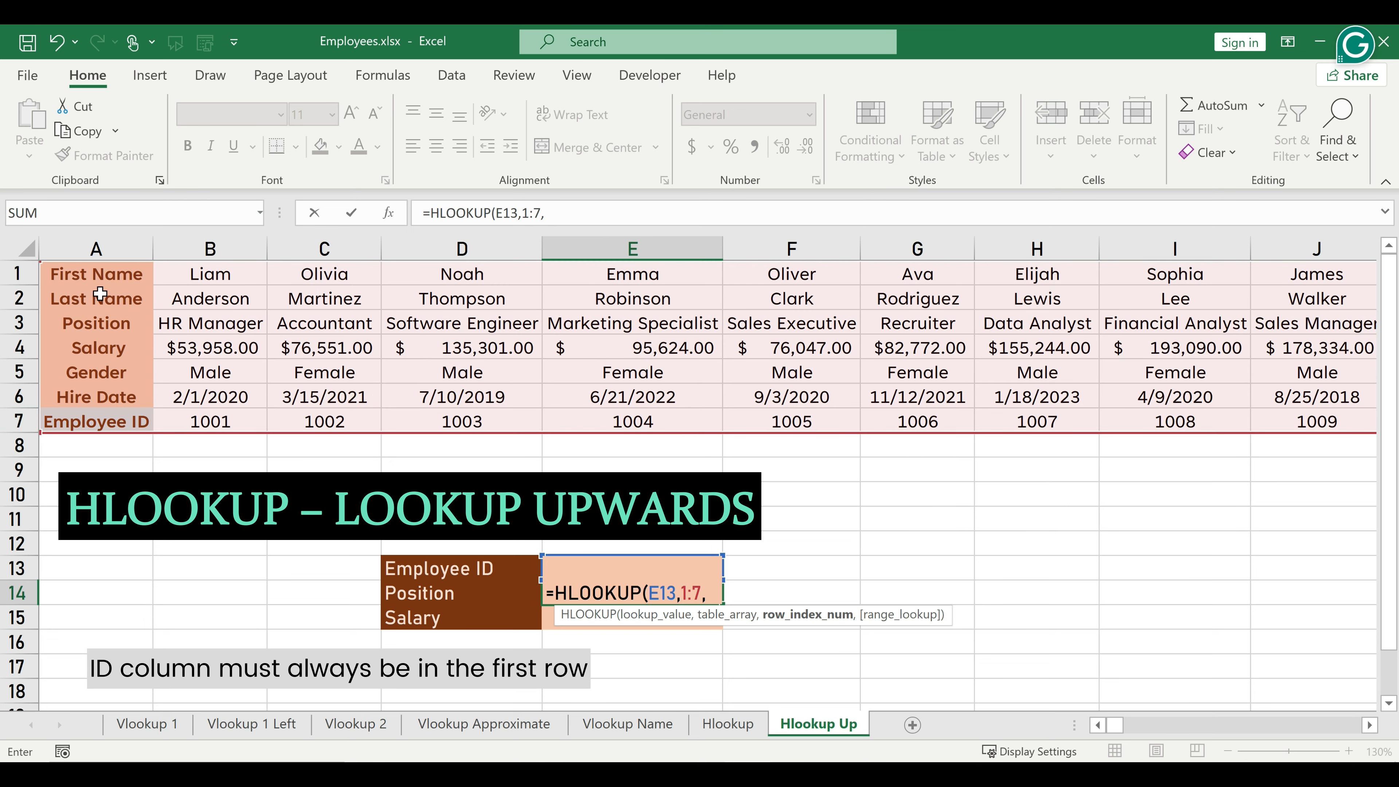
type("3,0)")
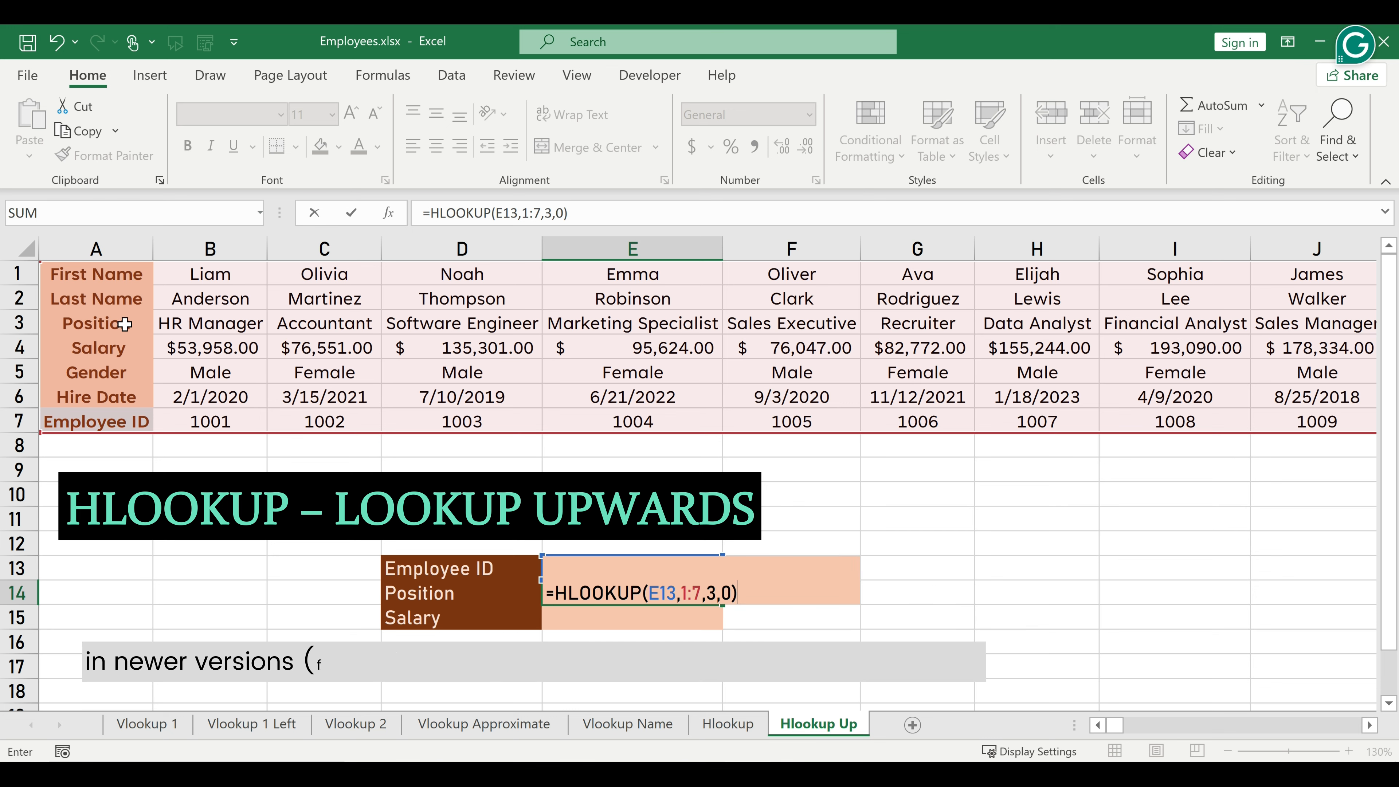
key("Return")
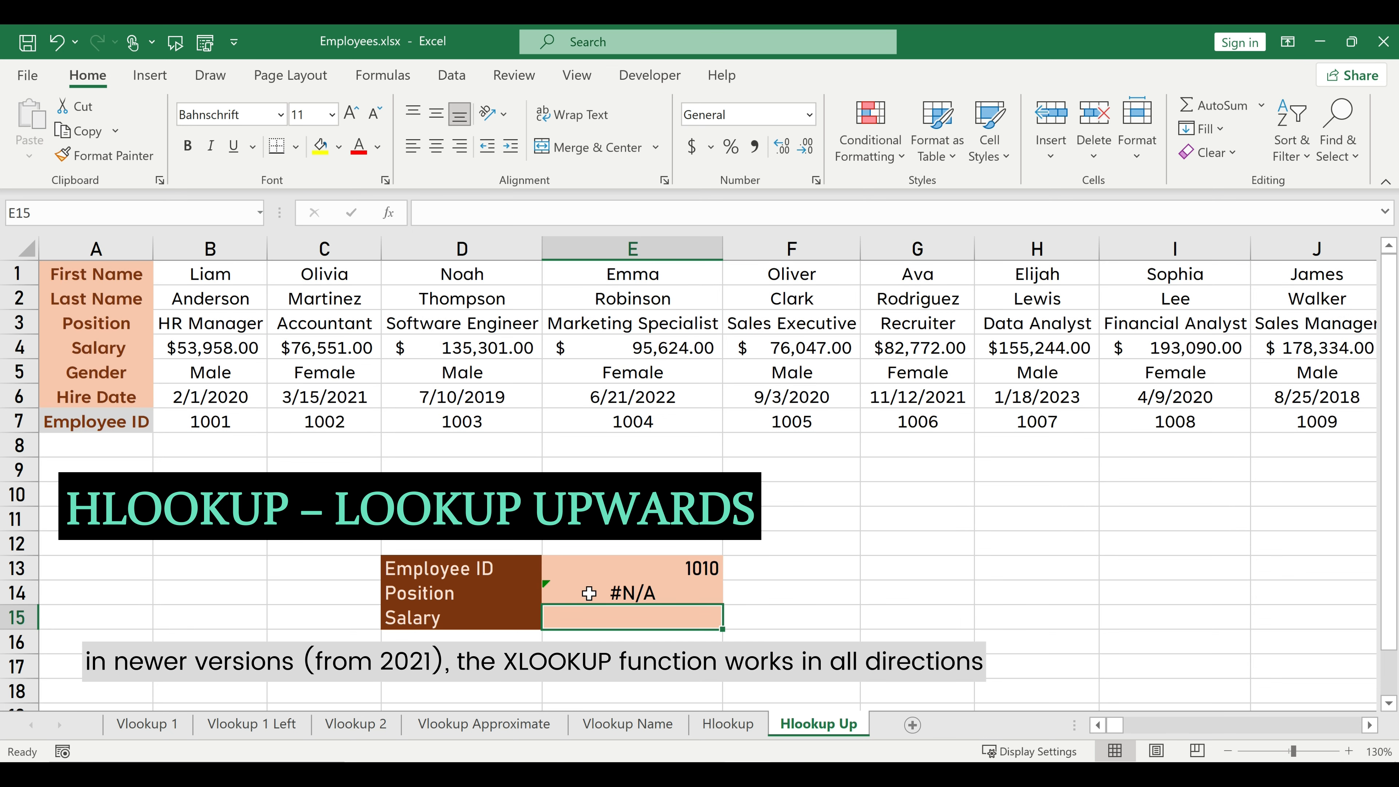